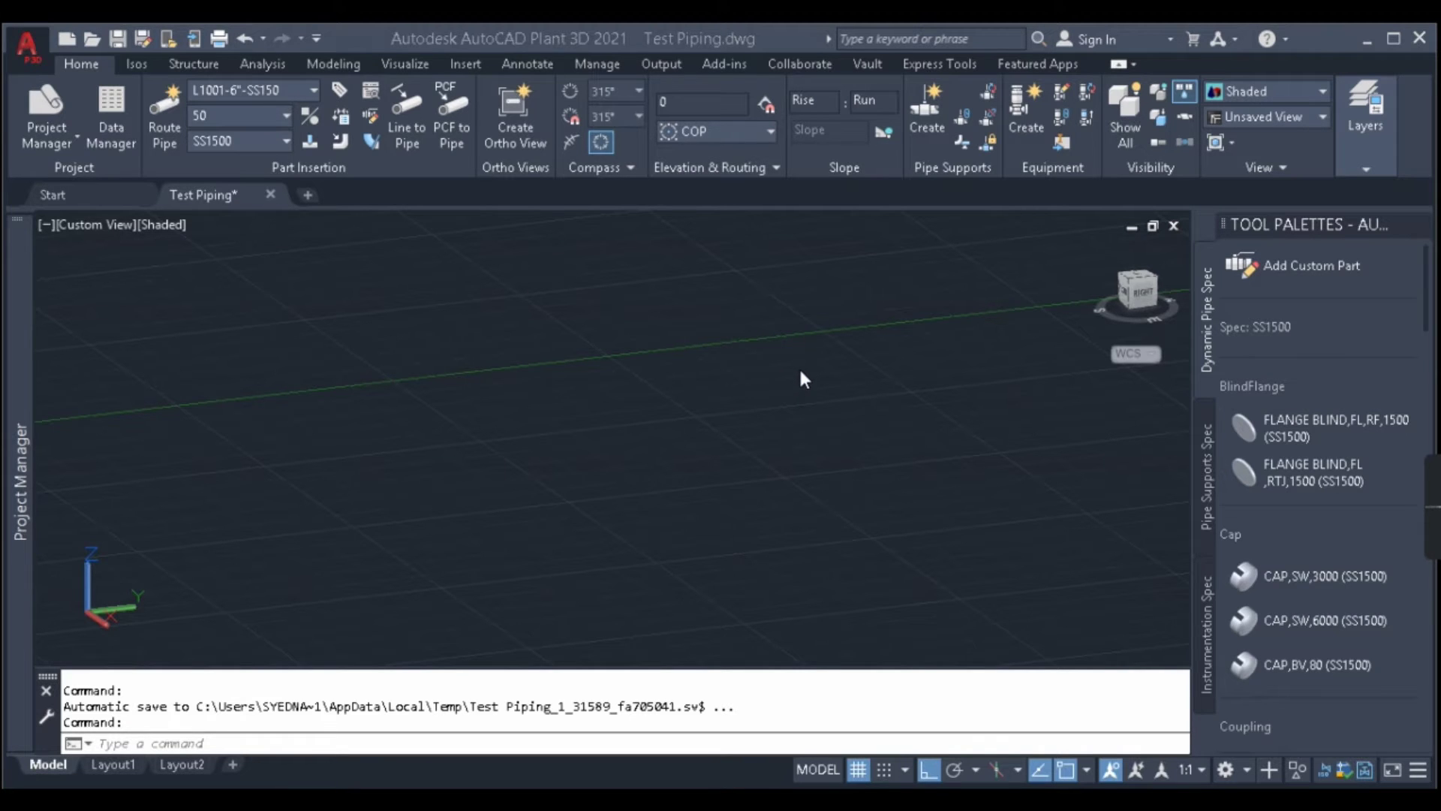
# After idle model selections, choose Edit Spec on Test Spec in Project Manager
pyautogui.click(748, 386)
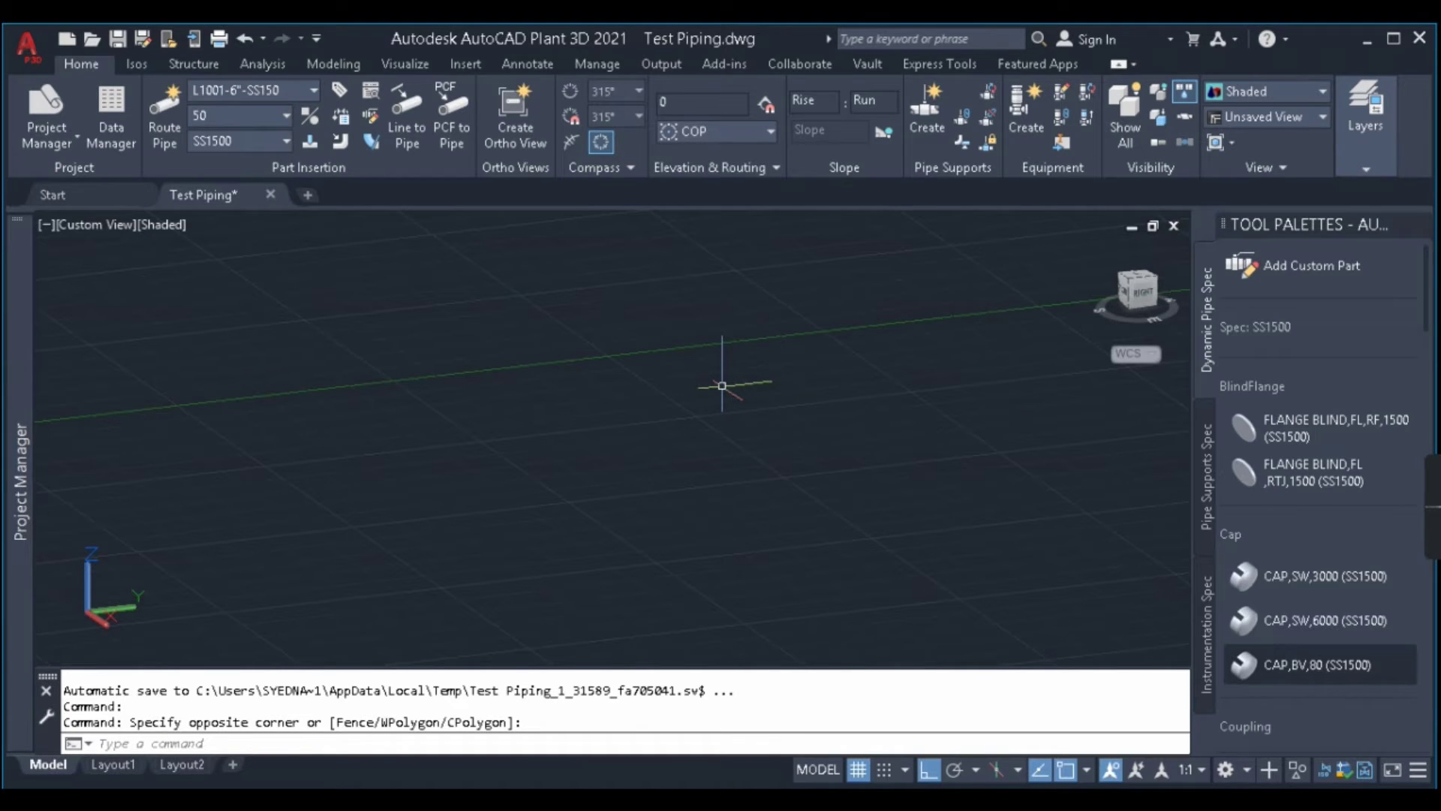
pyautogui.click(830, 374)
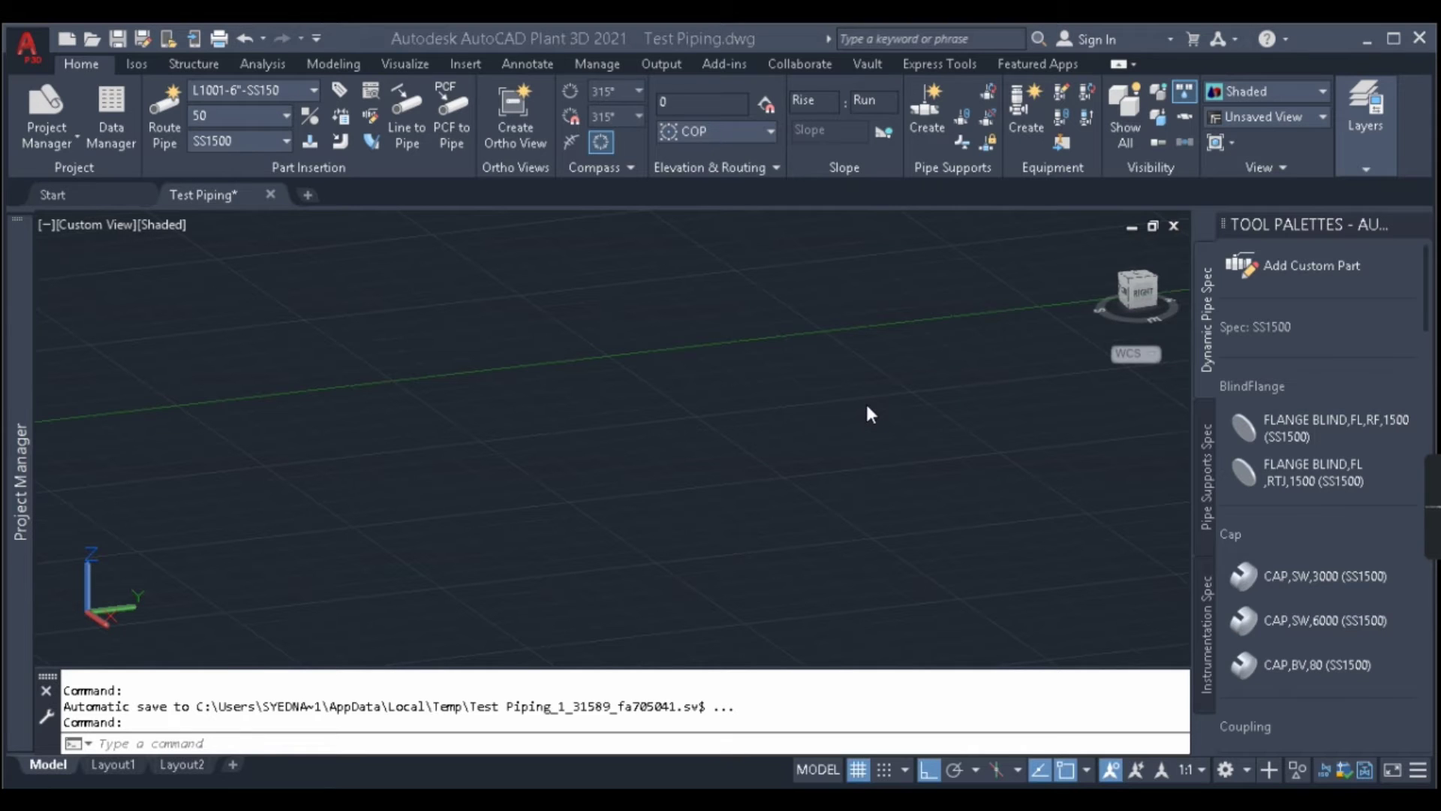
pyautogui.click(840, 388)
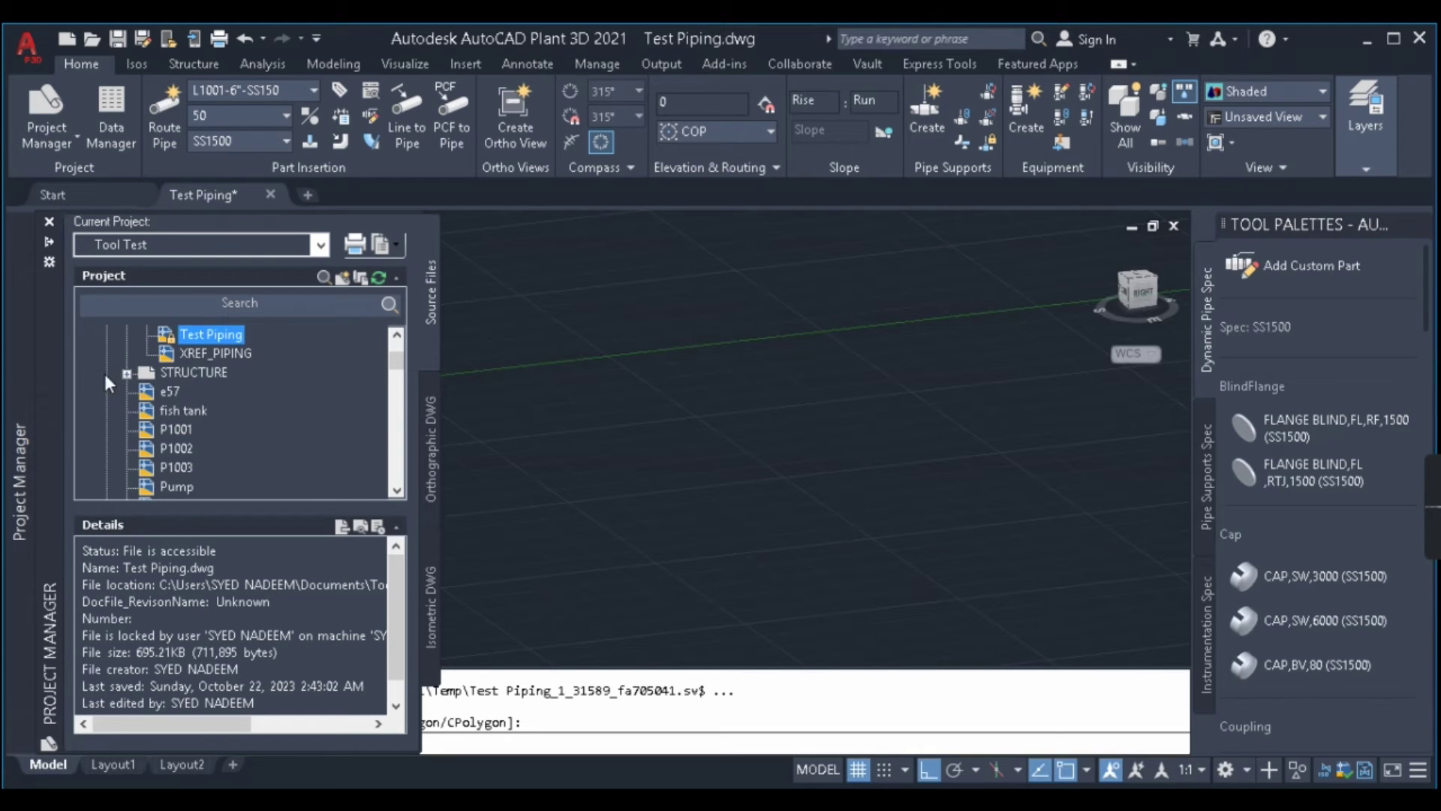
pyautogui.scroll(-2, 204, 414)
pyautogui.scroll(-1, 203, 410)
pyautogui.scroll(-1, 226, 425)
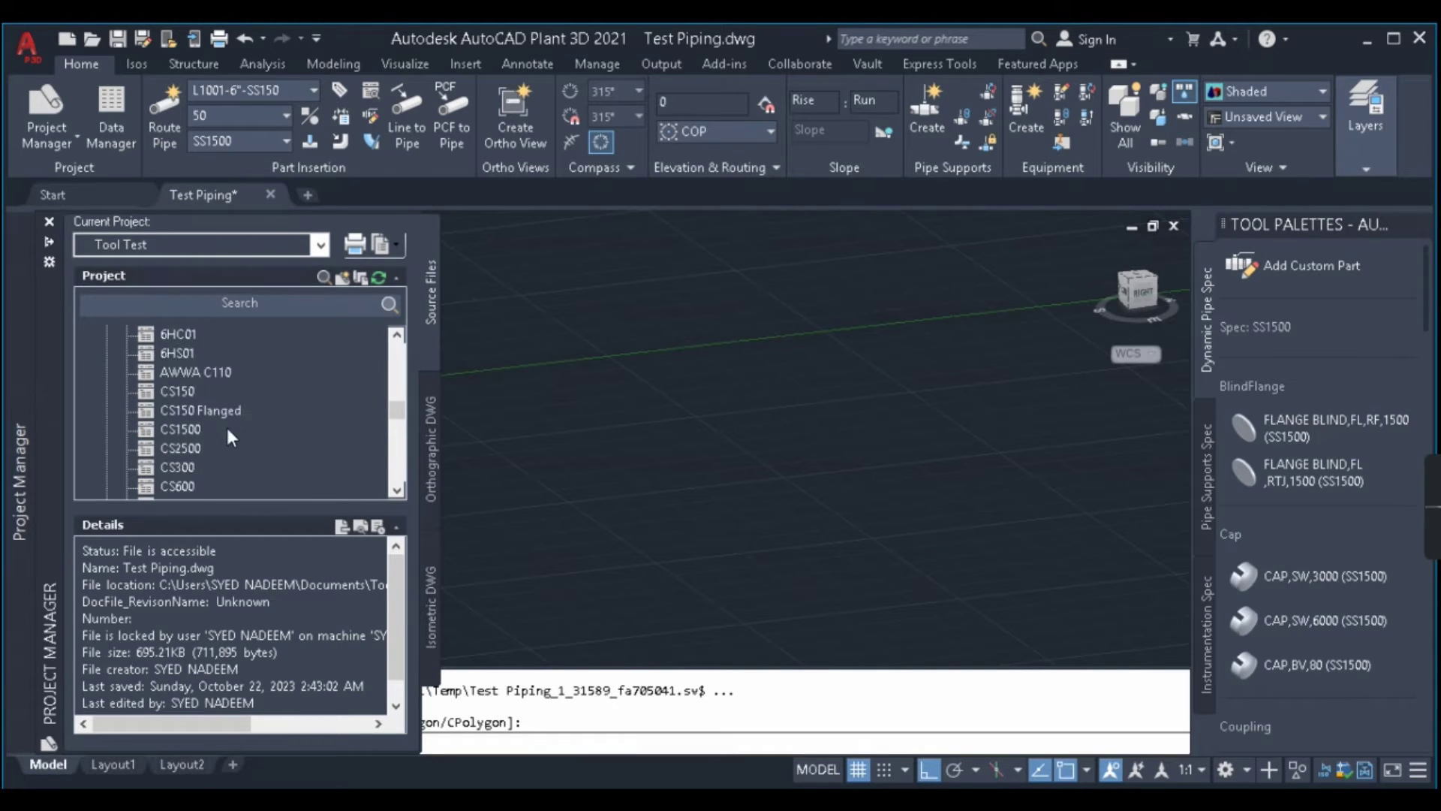
pyautogui.scroll(-1, 217, 416)
pyautogui.scroll(-2, 216, 416)
pyautogui.scroll(-2, 238, 421)
pyautogui.scroll(-2, 237, 418)
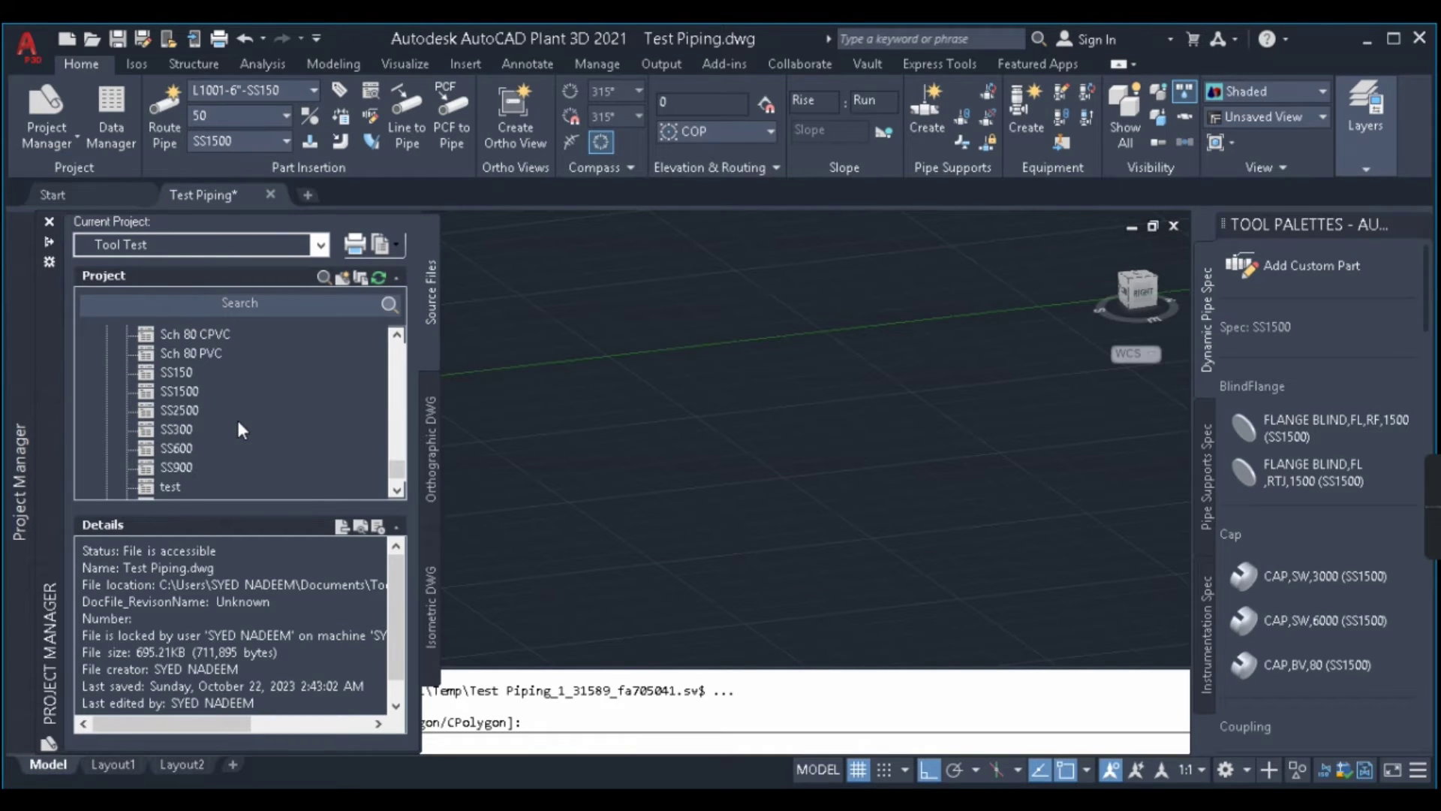
pyautogui.scroll(-1, 238, 418)
pyautogui.click(197, 462)
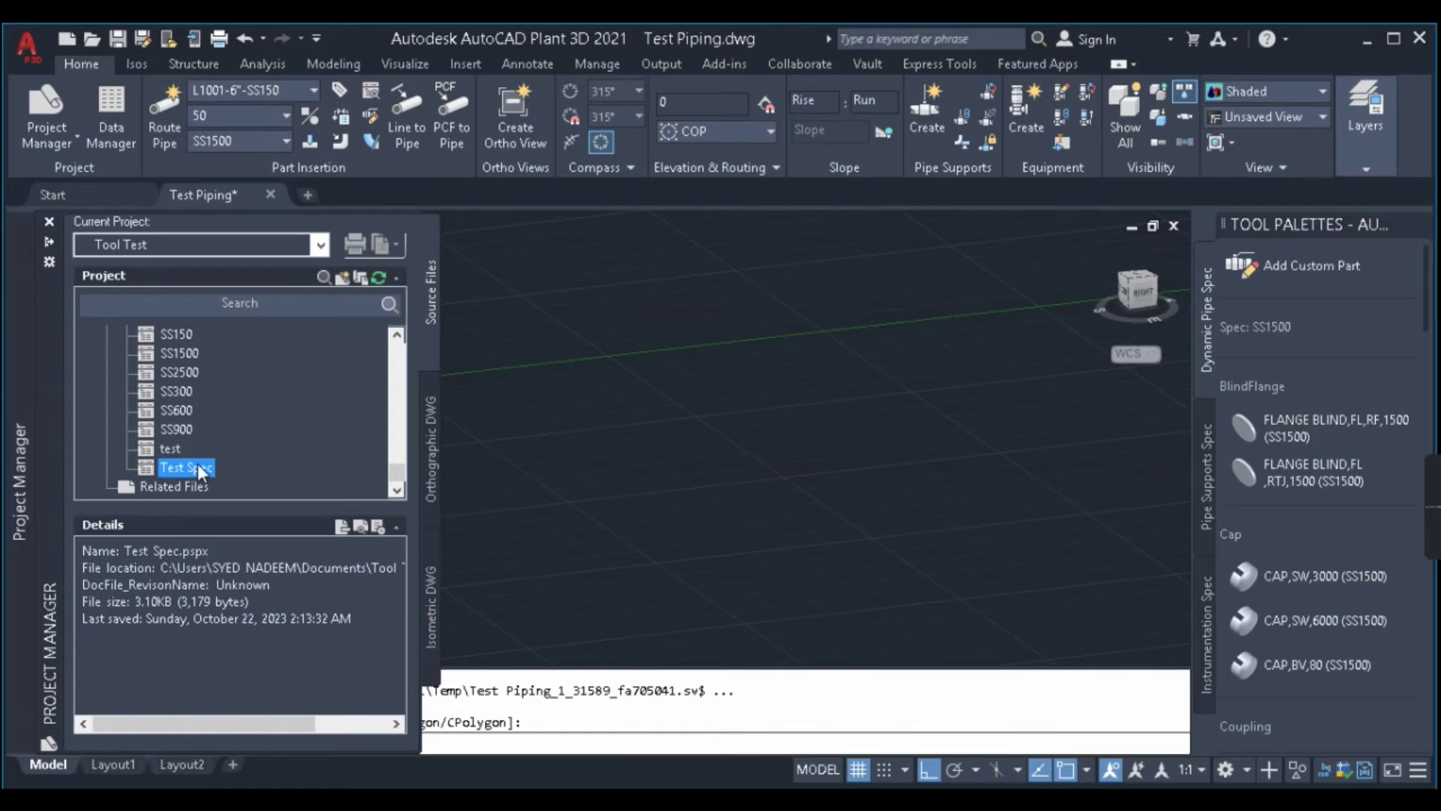
pyautogui.rightClick(197, 463)
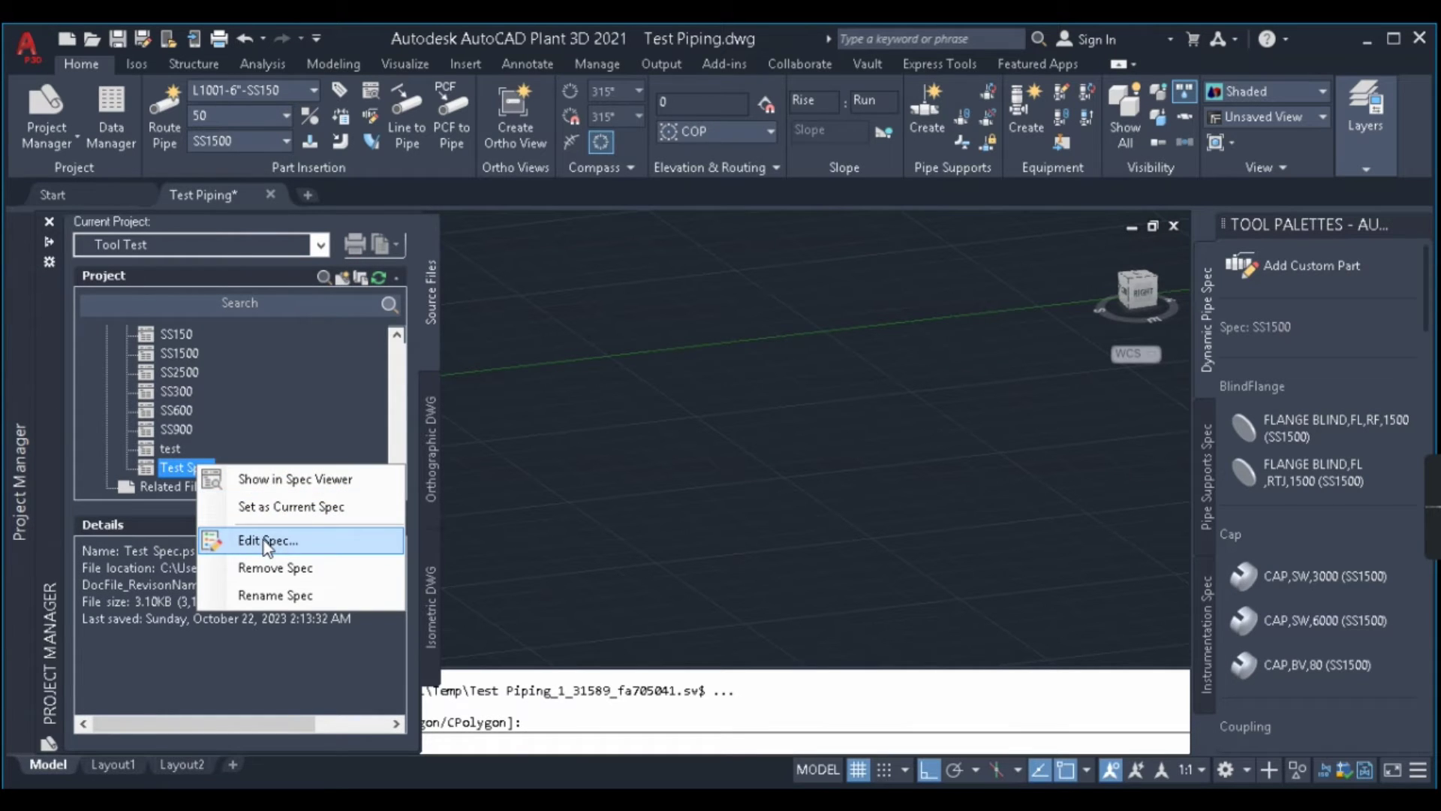
pyautogui.click(266, 546)
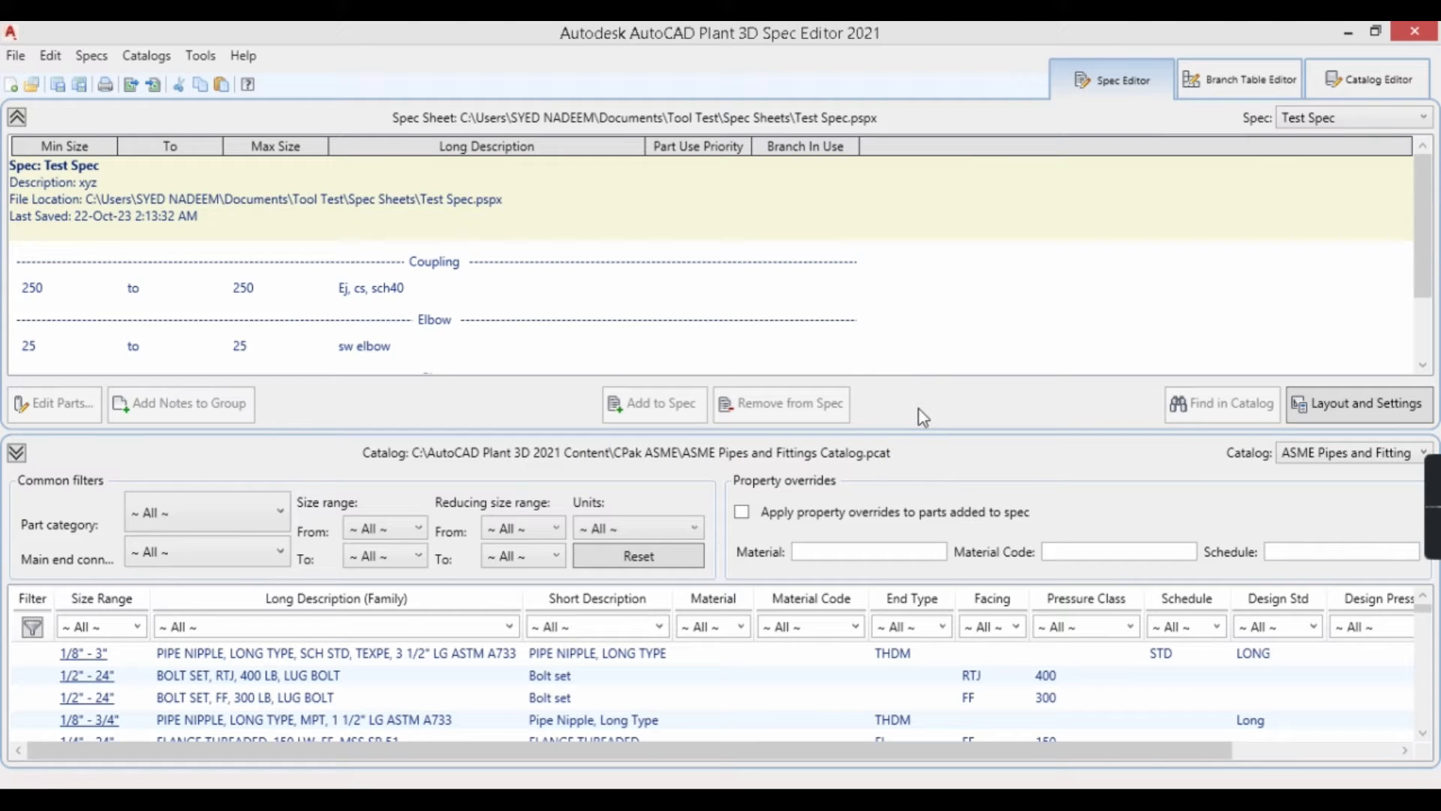
pyautogui.click(785, 288)
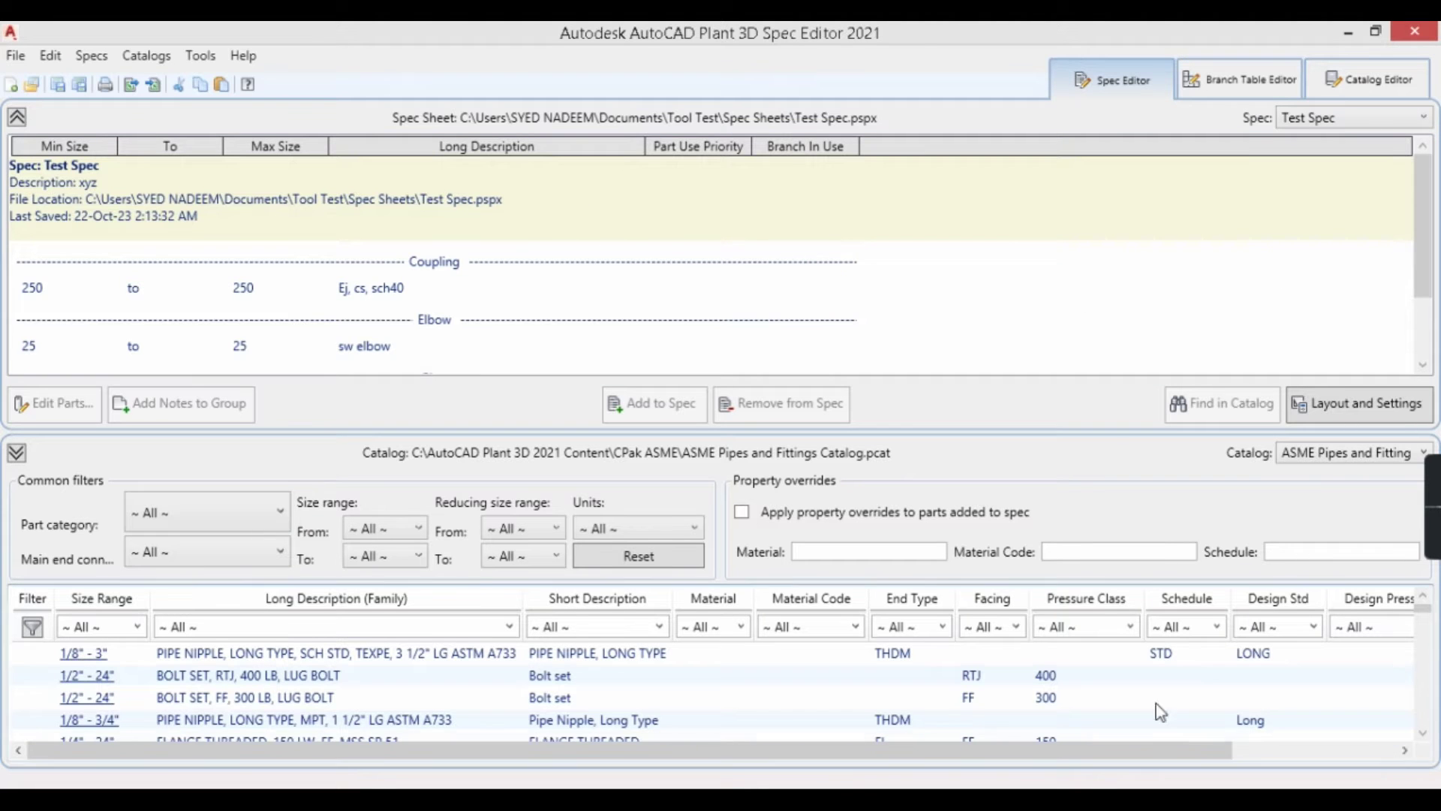
pyautogui.scroll(-2, 458, 263)
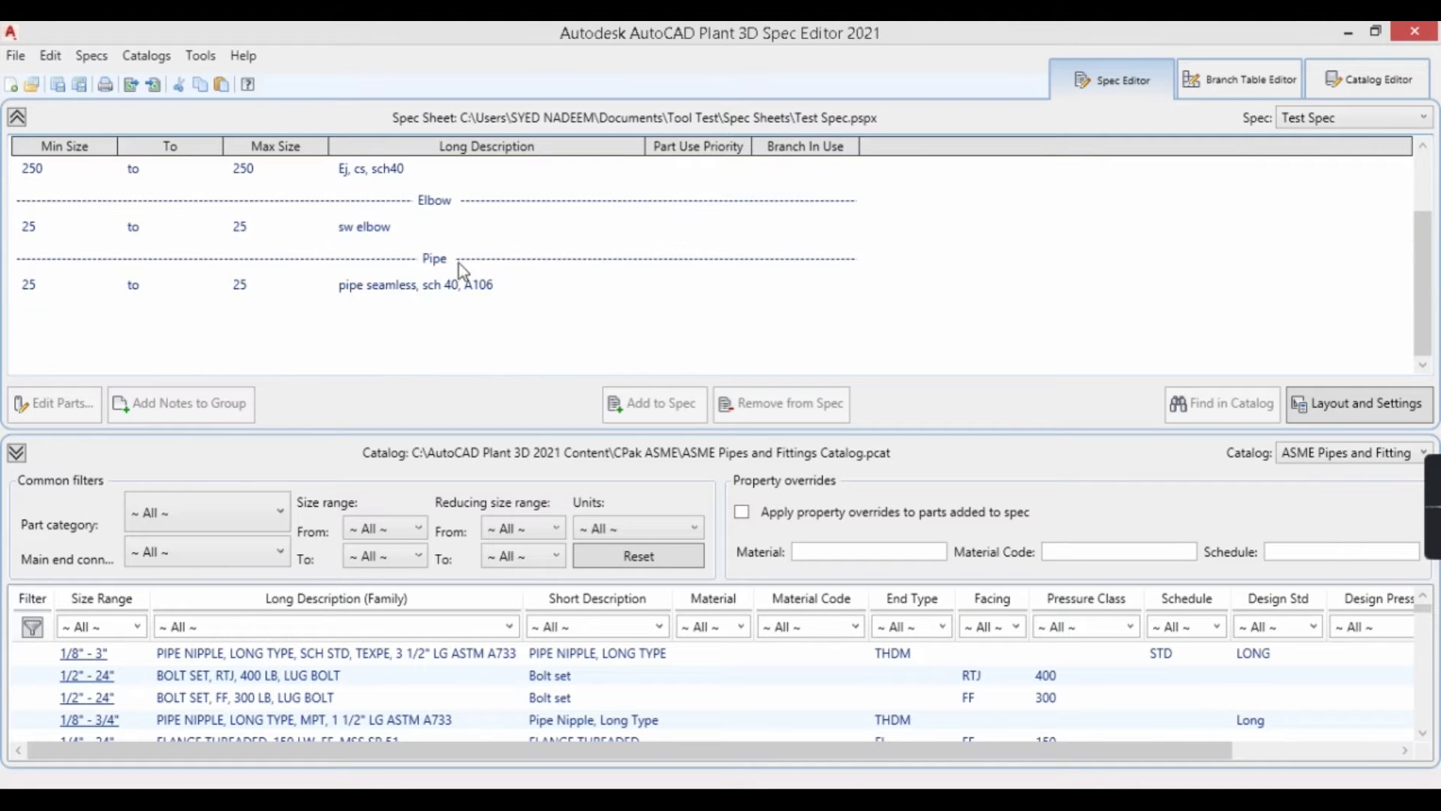
pyautogui.click(425, 287)
pyautogui.scroll(2, 371, 301)
pyautogui.click(374, 289)
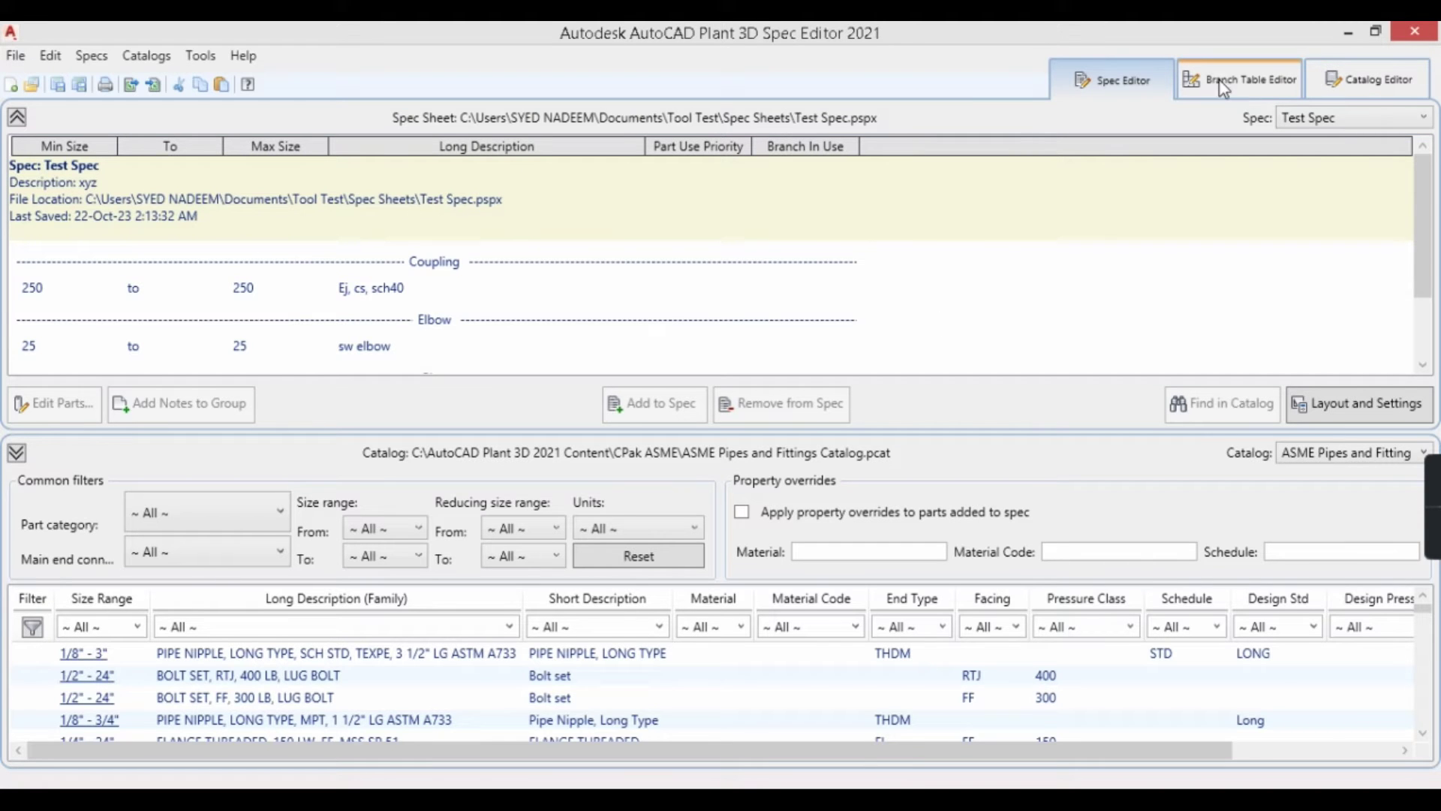
# In the Catalog Editor, start a new component and review the piping fitting categories
pyautogui.click(1368, 84)
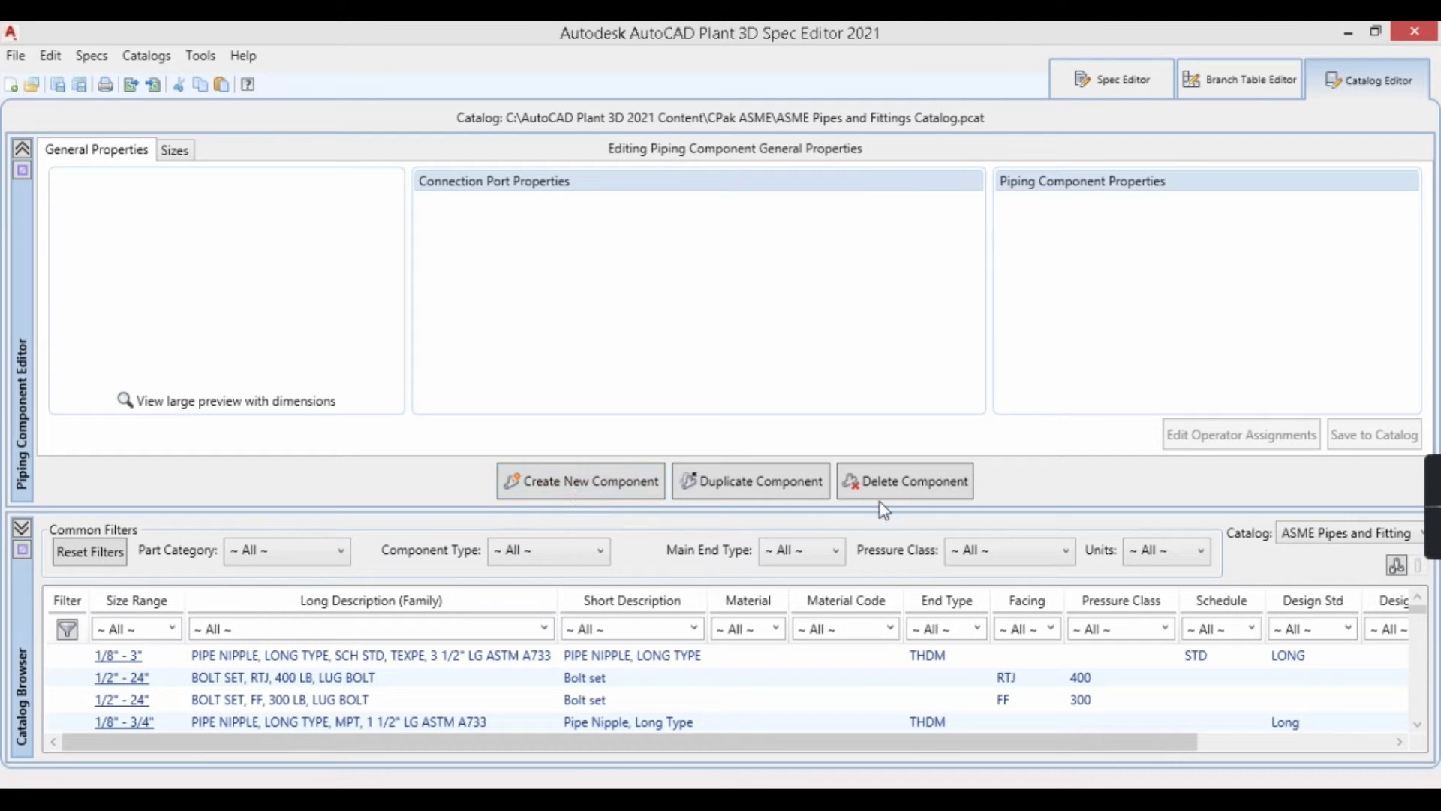
pyautogui.click(611, 501)
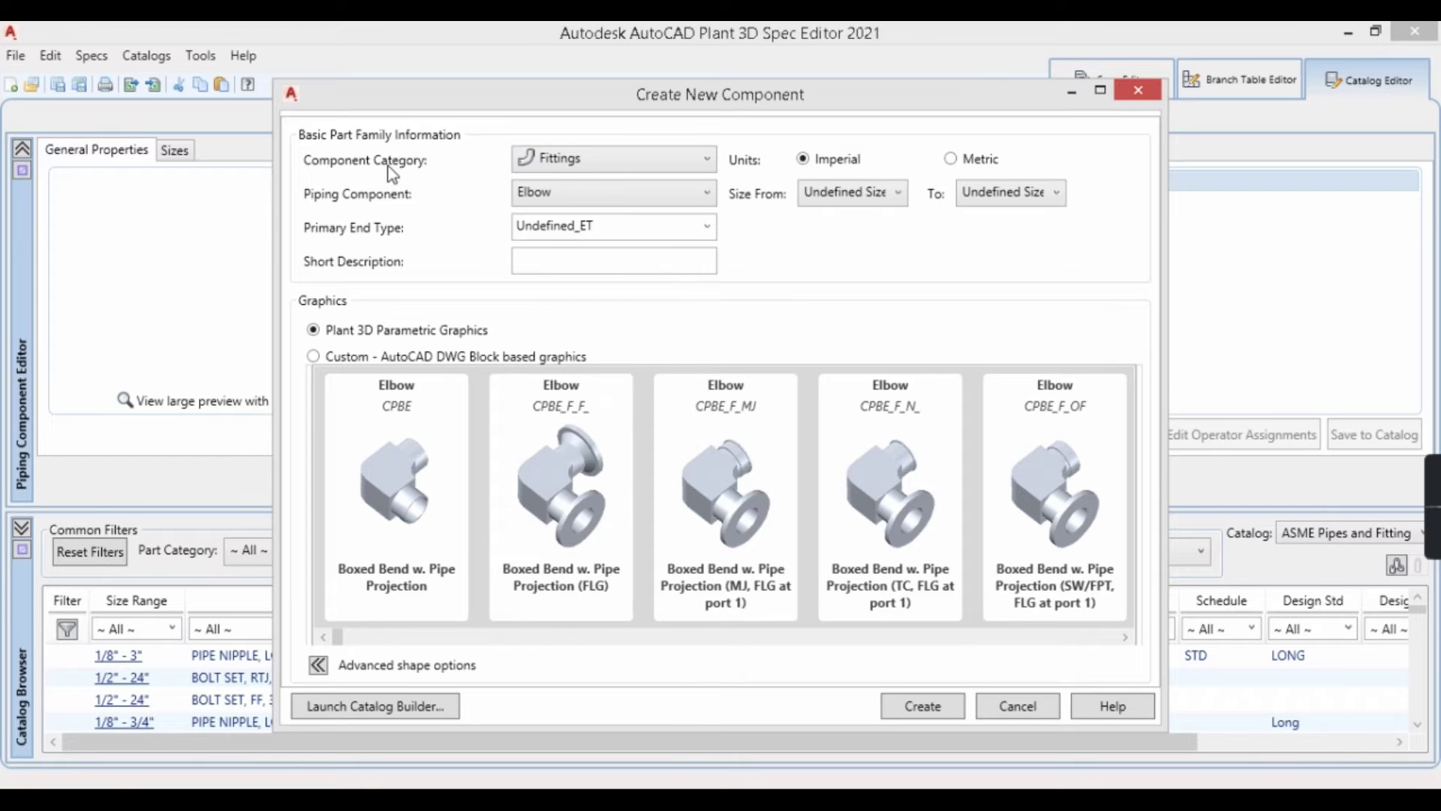
pyautogui.click(636, 154)
pyautogui.click(670, 195)
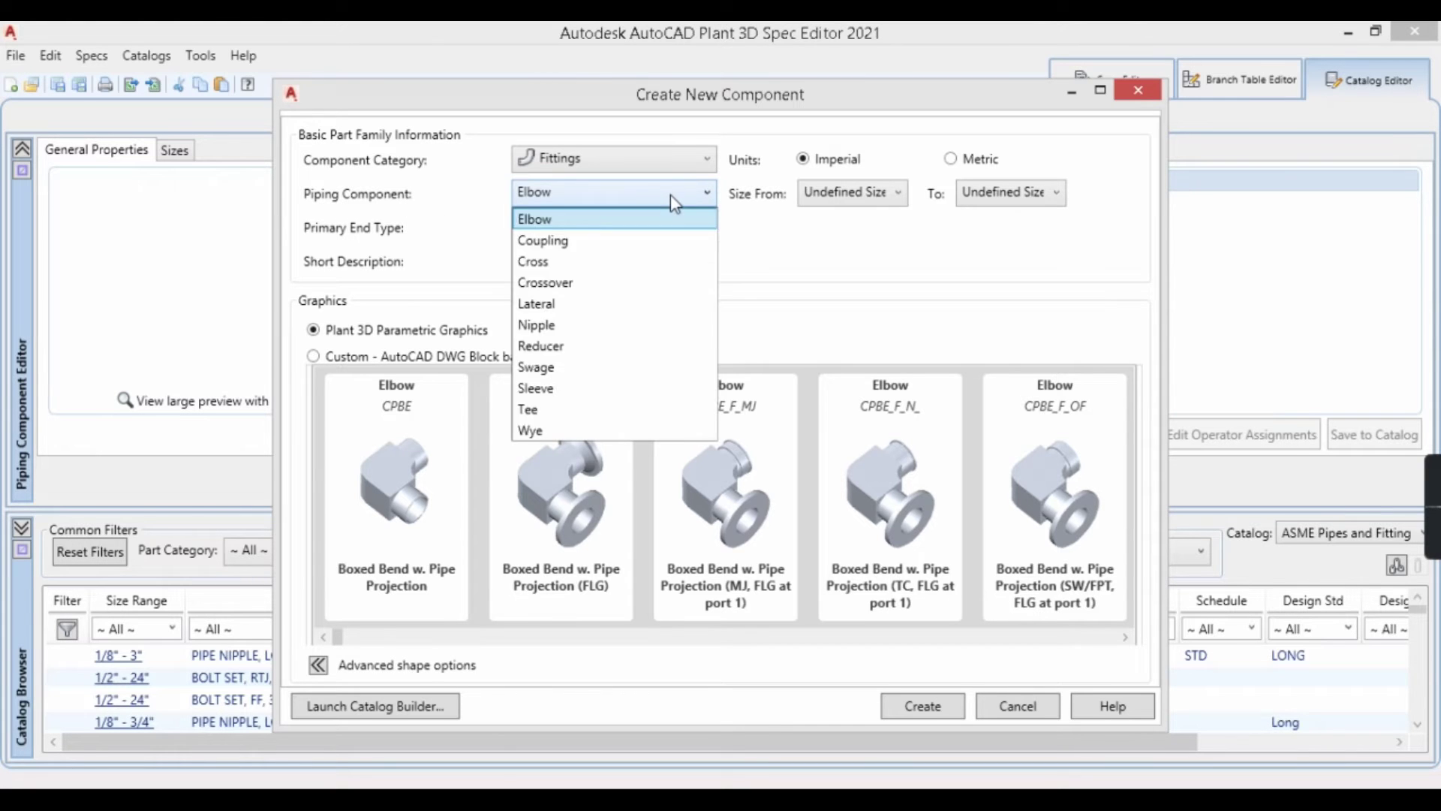
# Set the new component to metric, size 100, with BV primary end type
pyautogui.click(951, 160)
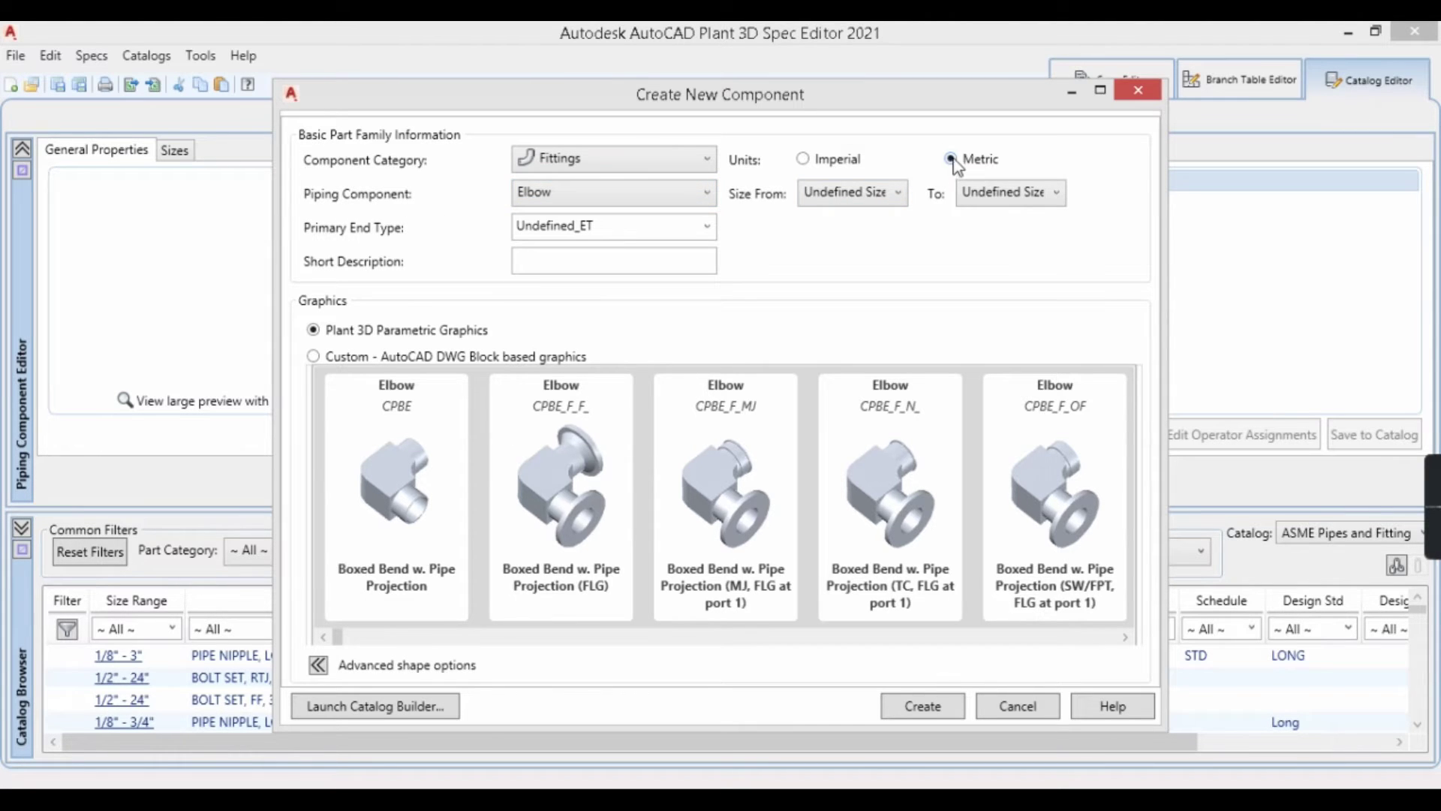
pyautogui.click(860, 191)
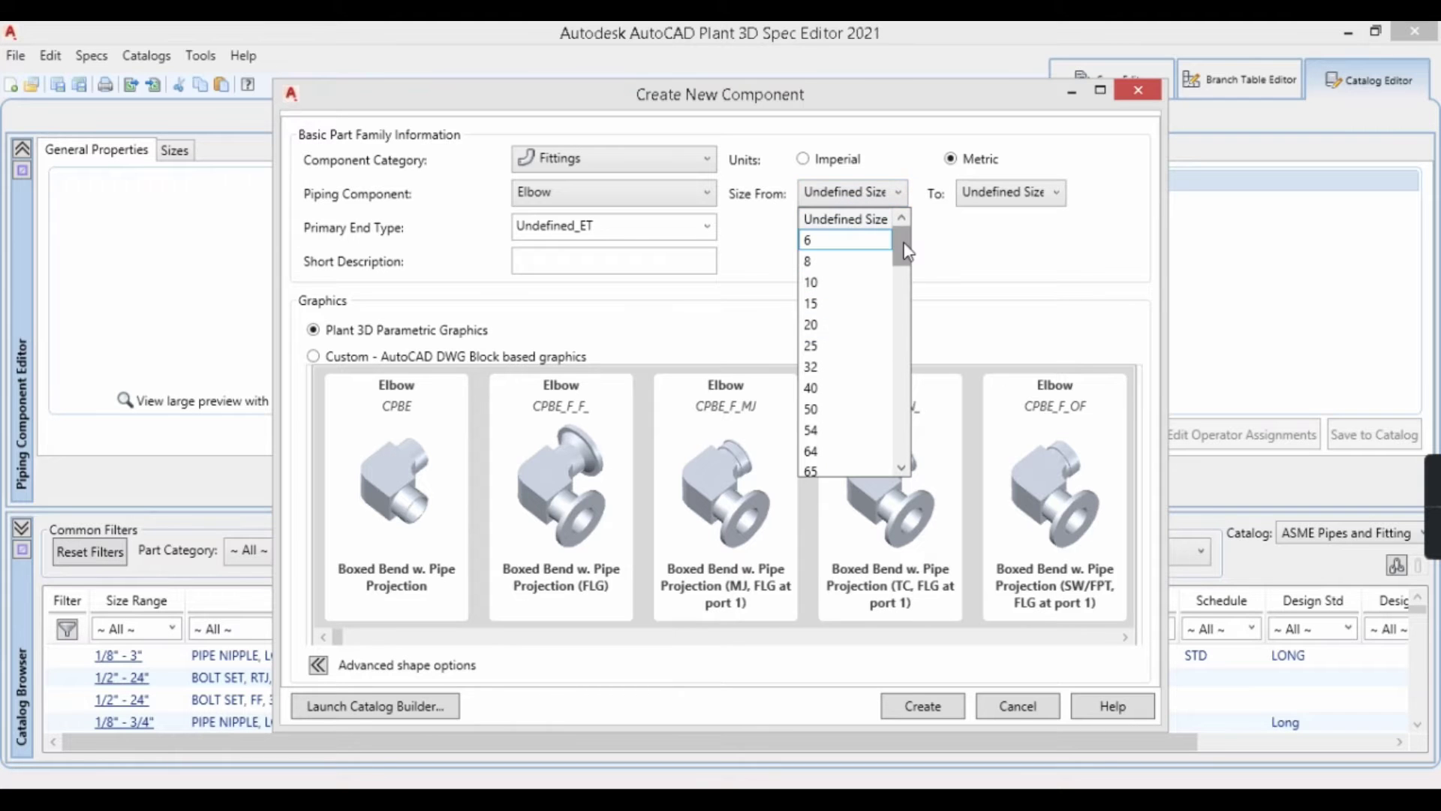
pyautogui.scroll(-2, 844, 315)
pyautogui.scroll(2, 843, 361)
pyautogui.scroll(-2, 842, 416)
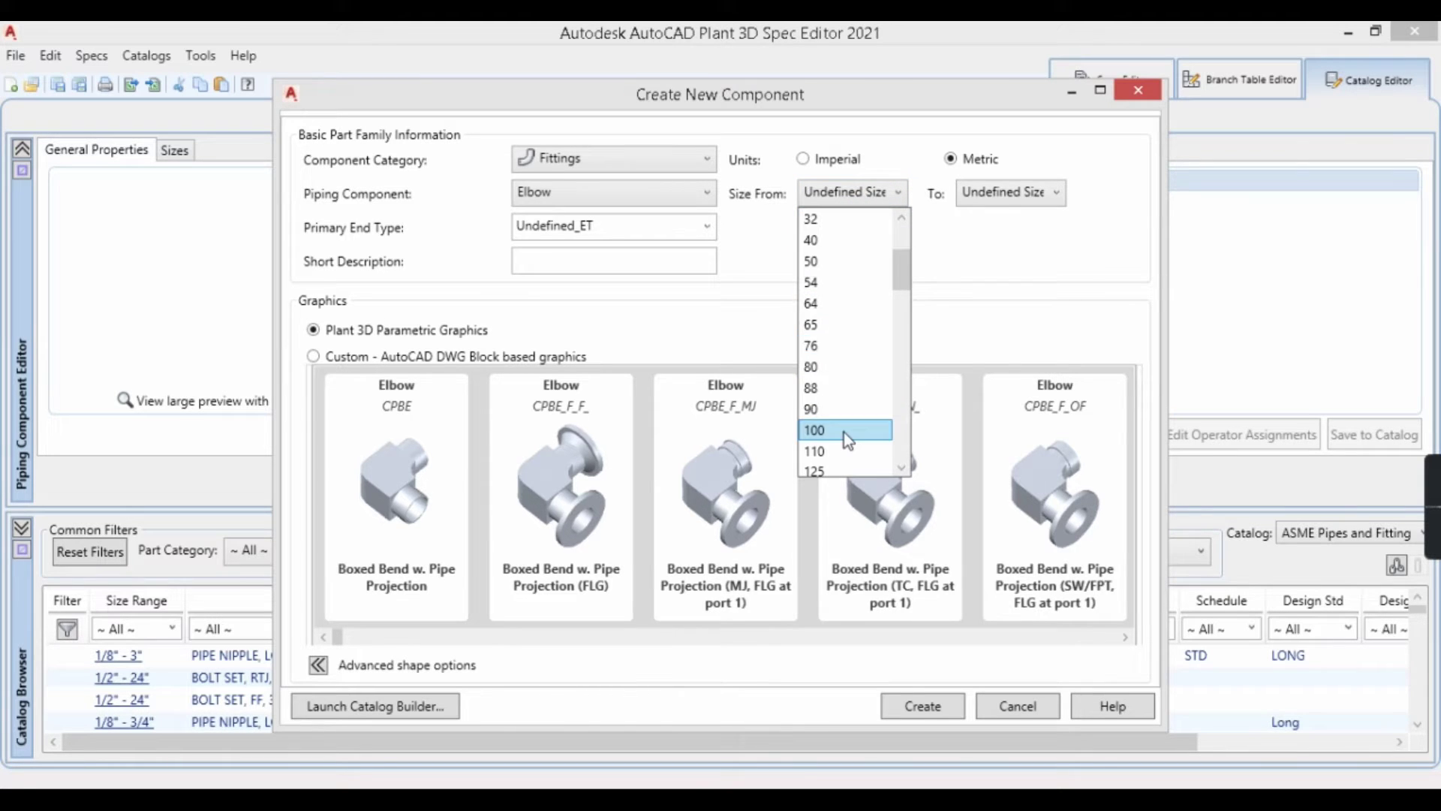
pyautogui.click(843, 432)
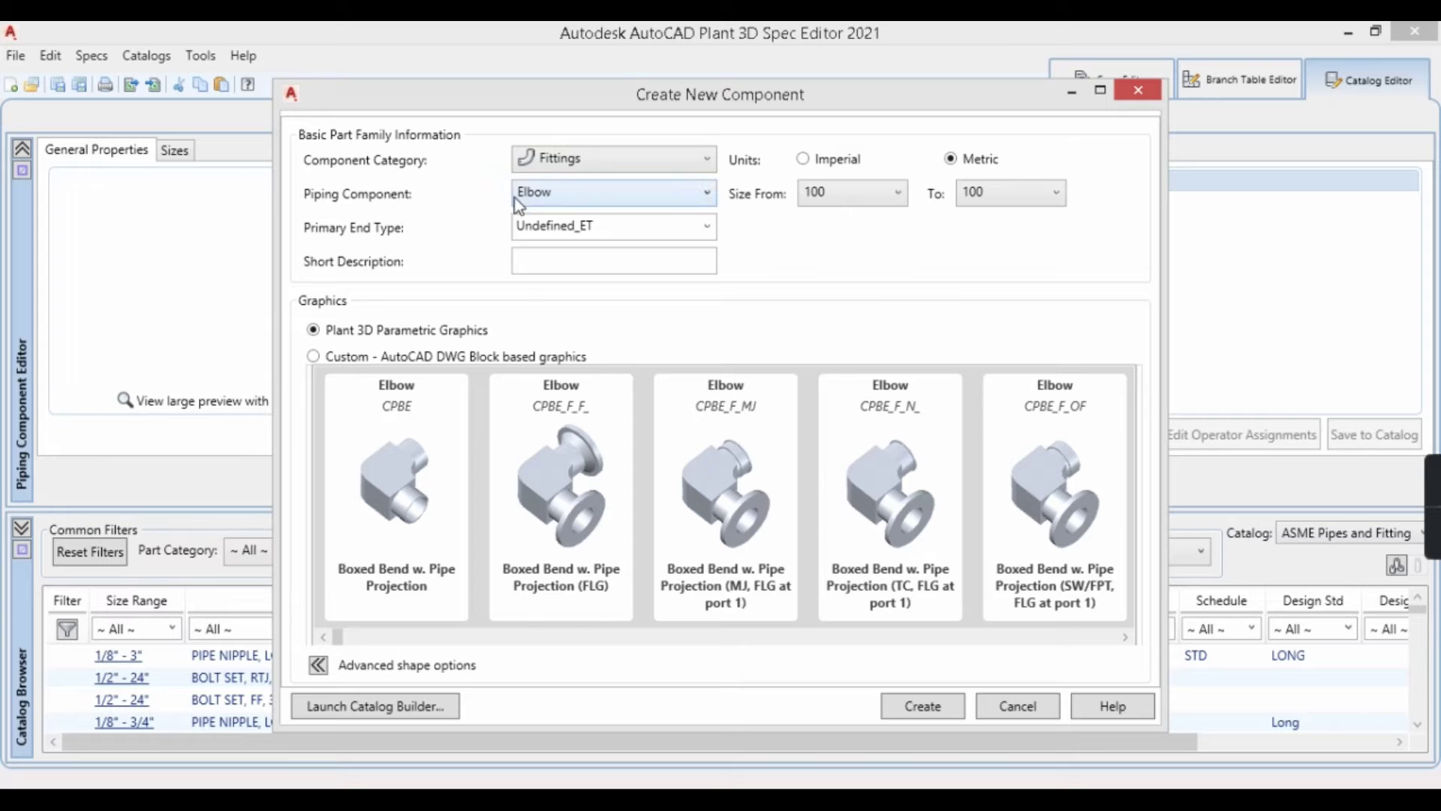
pyautogui.click(705, 228)
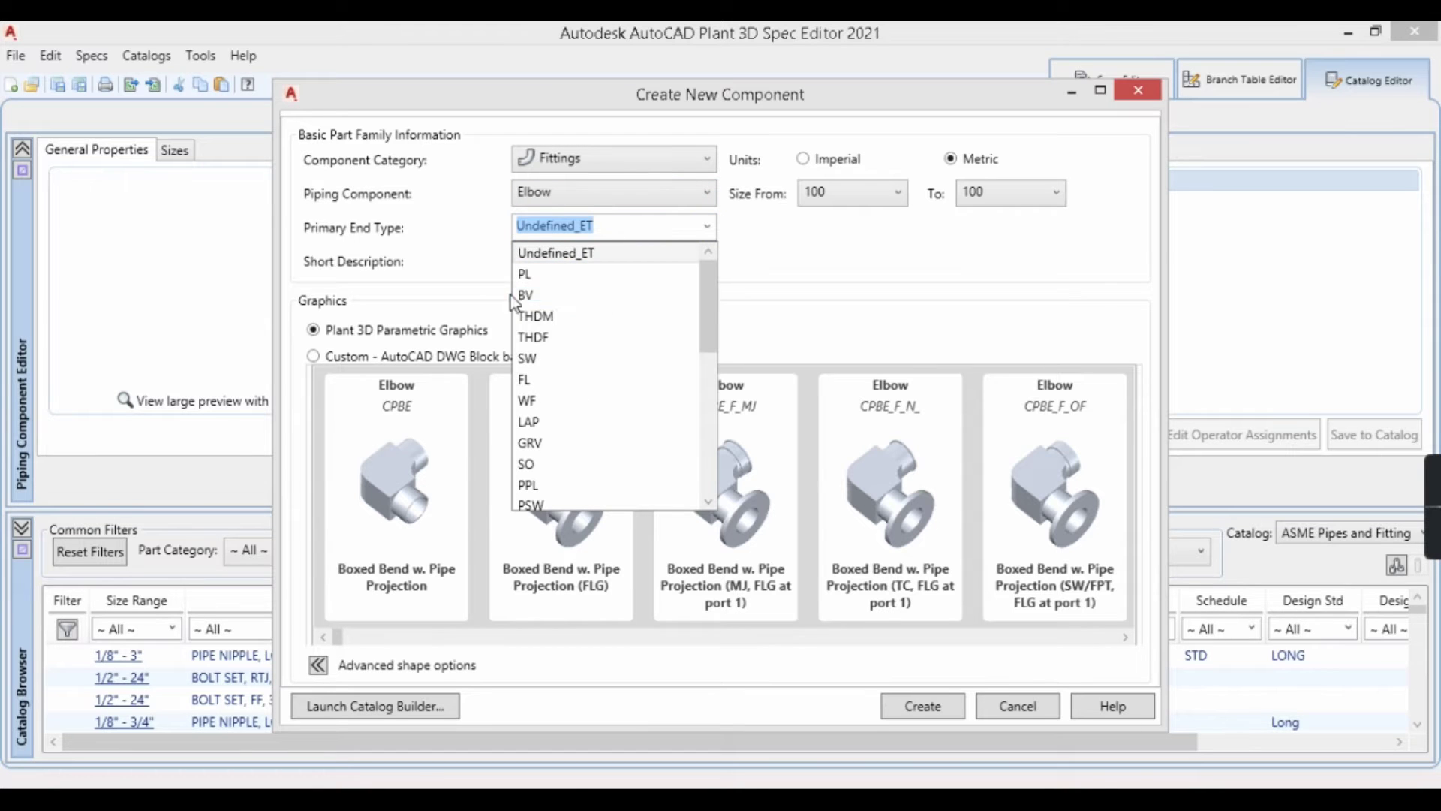
pyautogui.click(541, 297)
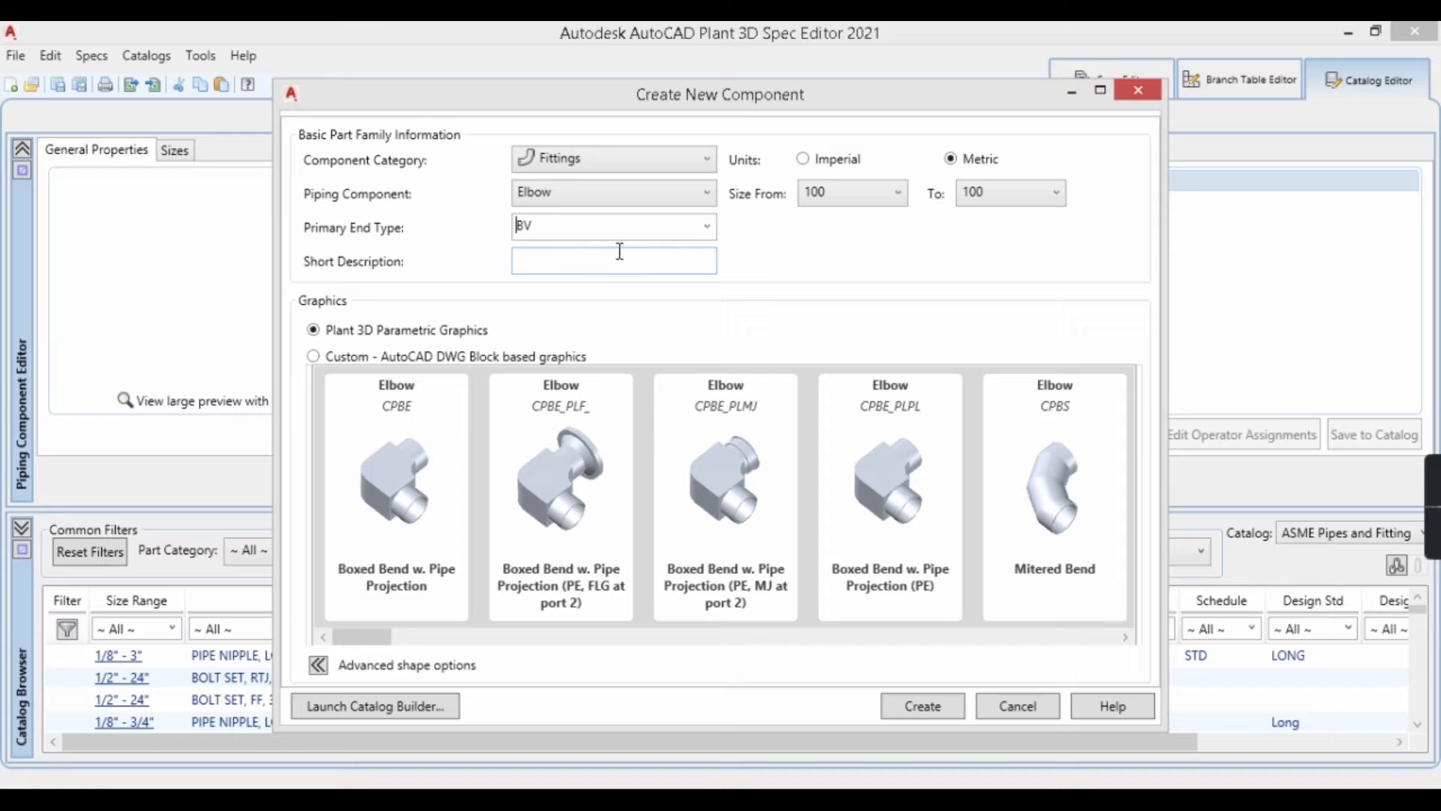
pyautogui.click(594, 262)
pyautogui.write('Miter bend')
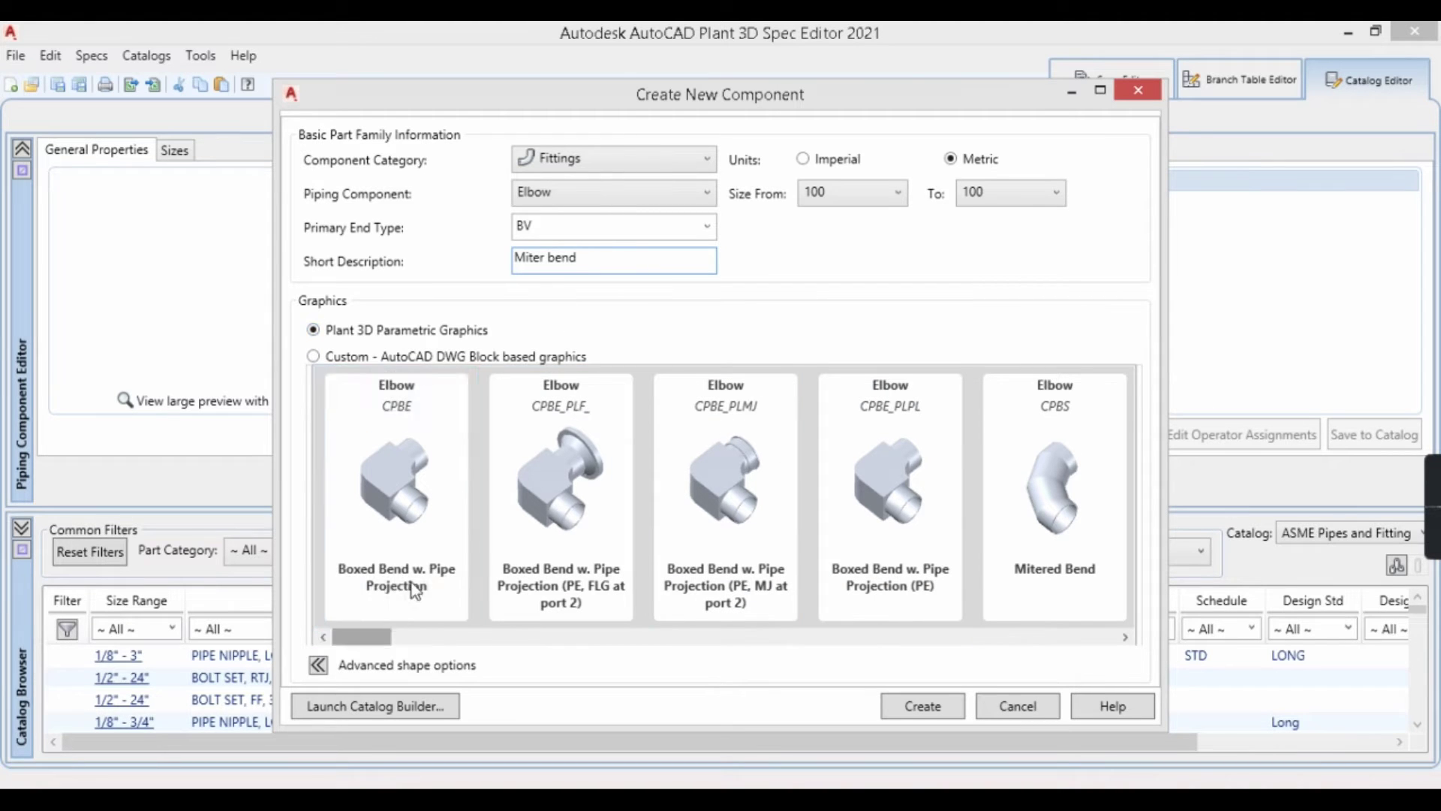
# Browse the mitered bend graphics, trying the plain, flanged and MJ variants
pyautogui.click(1126, 637)
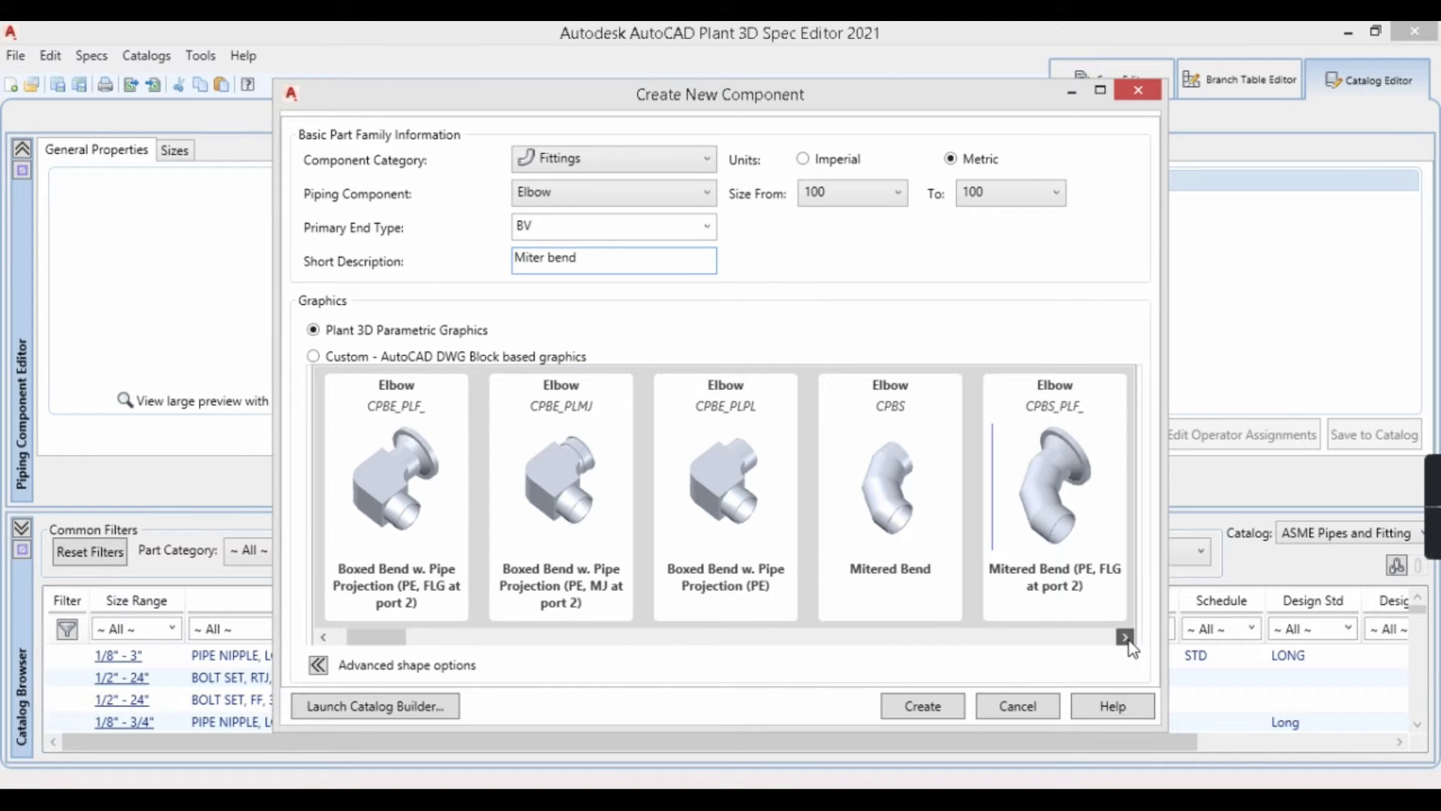
pyautogui.click(1126, 638)
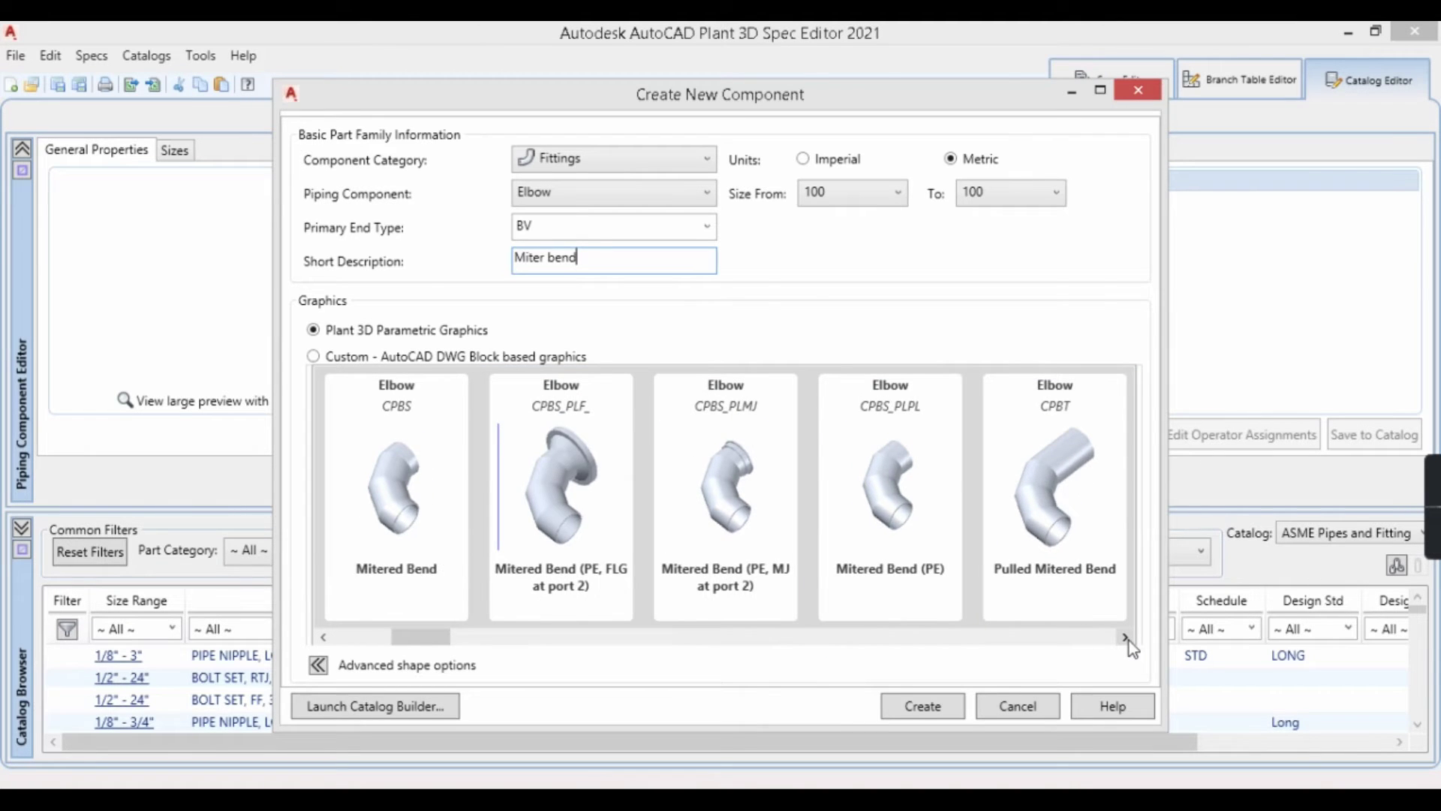
pyautogui.click(1126, 637)
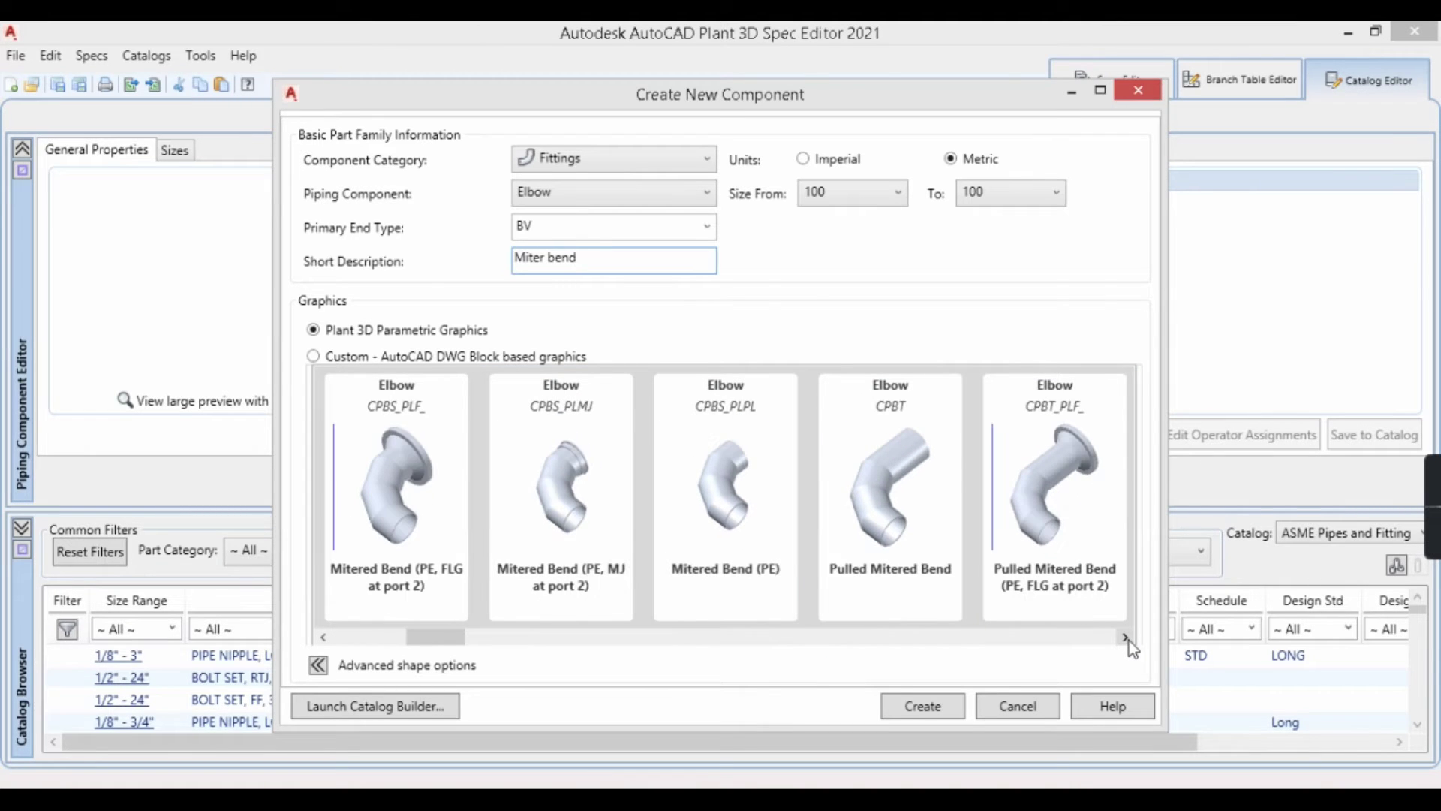
pyautogui.click(324, 638)
pyautogui.click(324, 637)
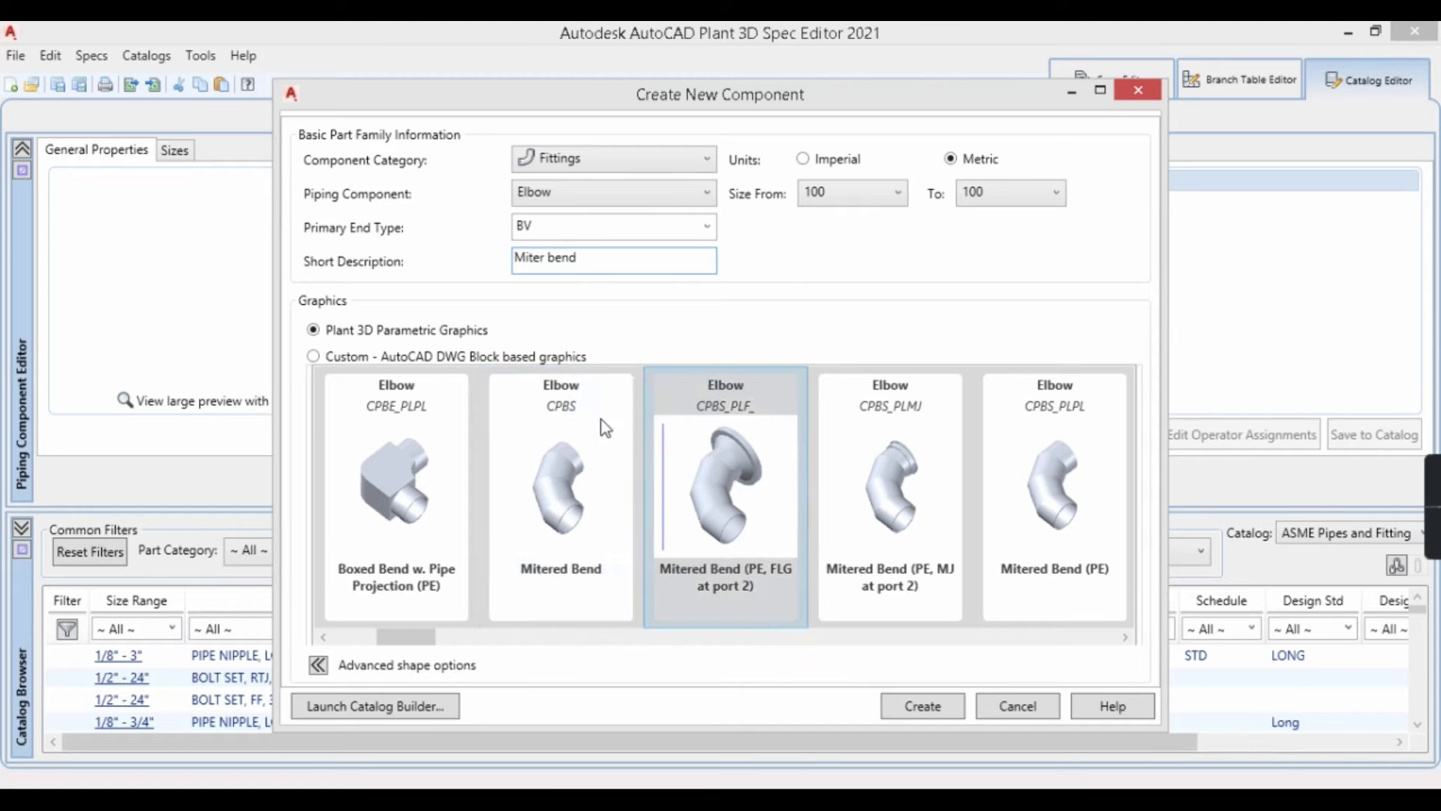
pyautogui.click(588, 548)
pyautogui.click(720, 536)
pyautogui.click(901, 524)
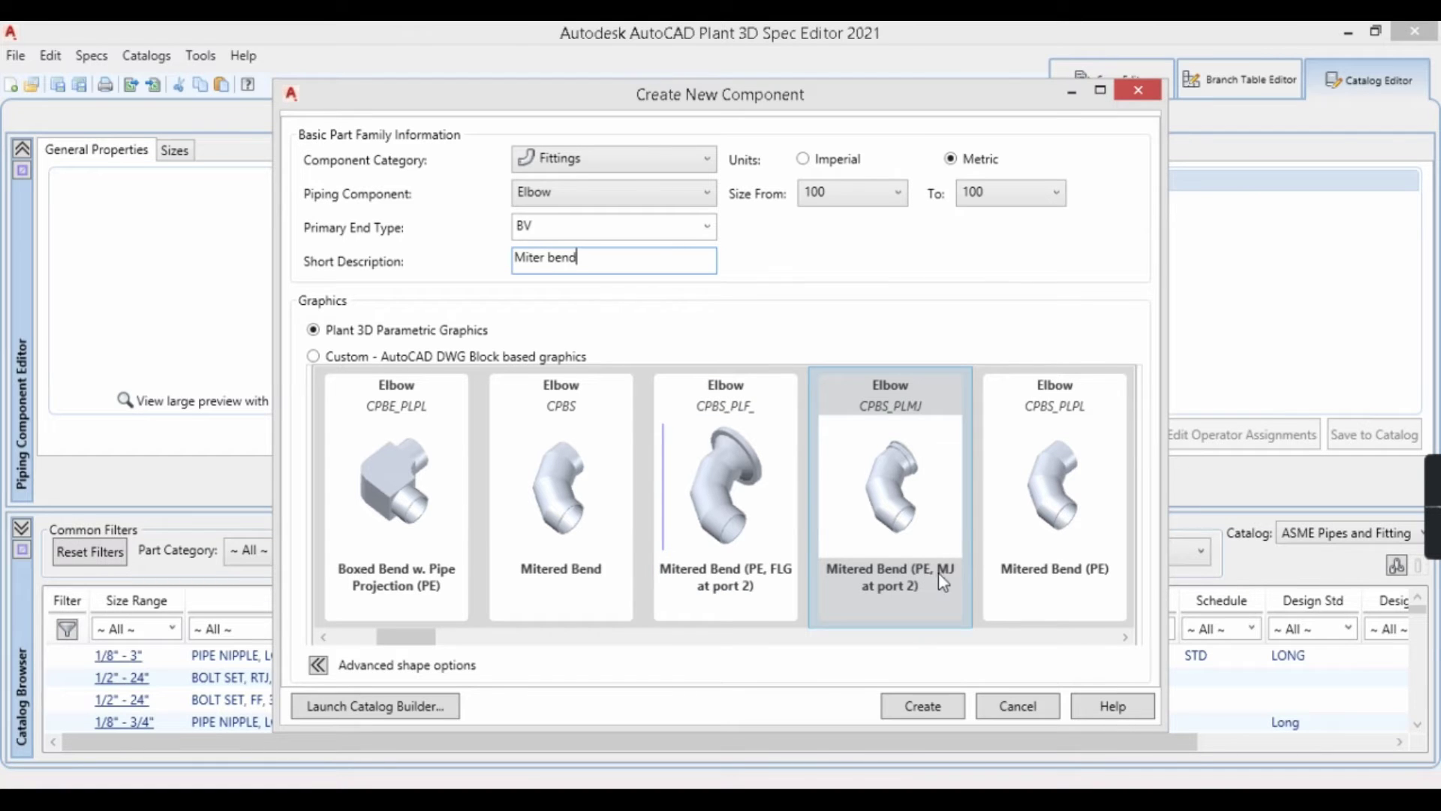
# Settle on the plain Mitered Bend graphic and create the Miter bend component
pyautogui.click(1125, 638)
pyautogui.click(1124, 637)
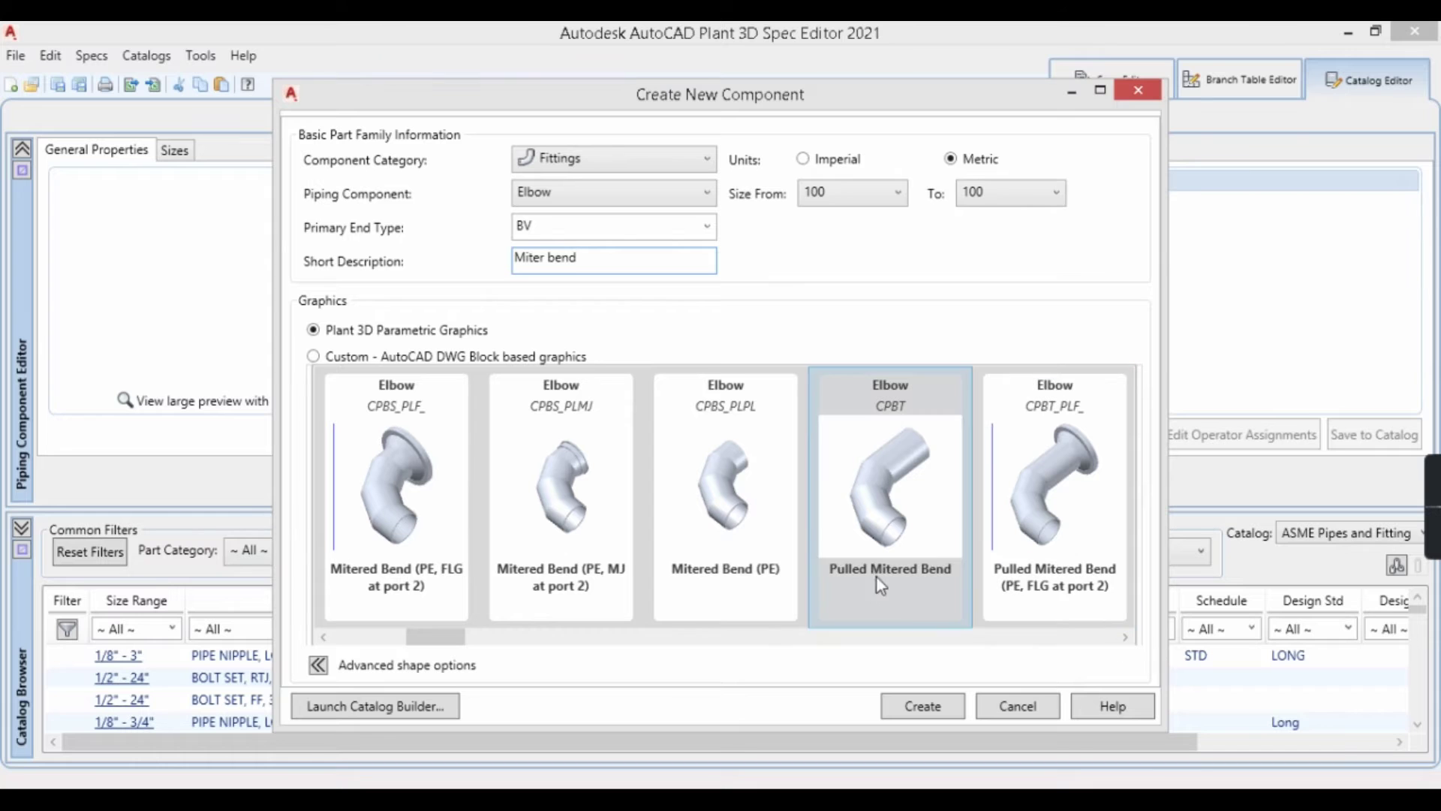
pyautogui.click(1124, 639)
pyautogui.click(1125, 638)
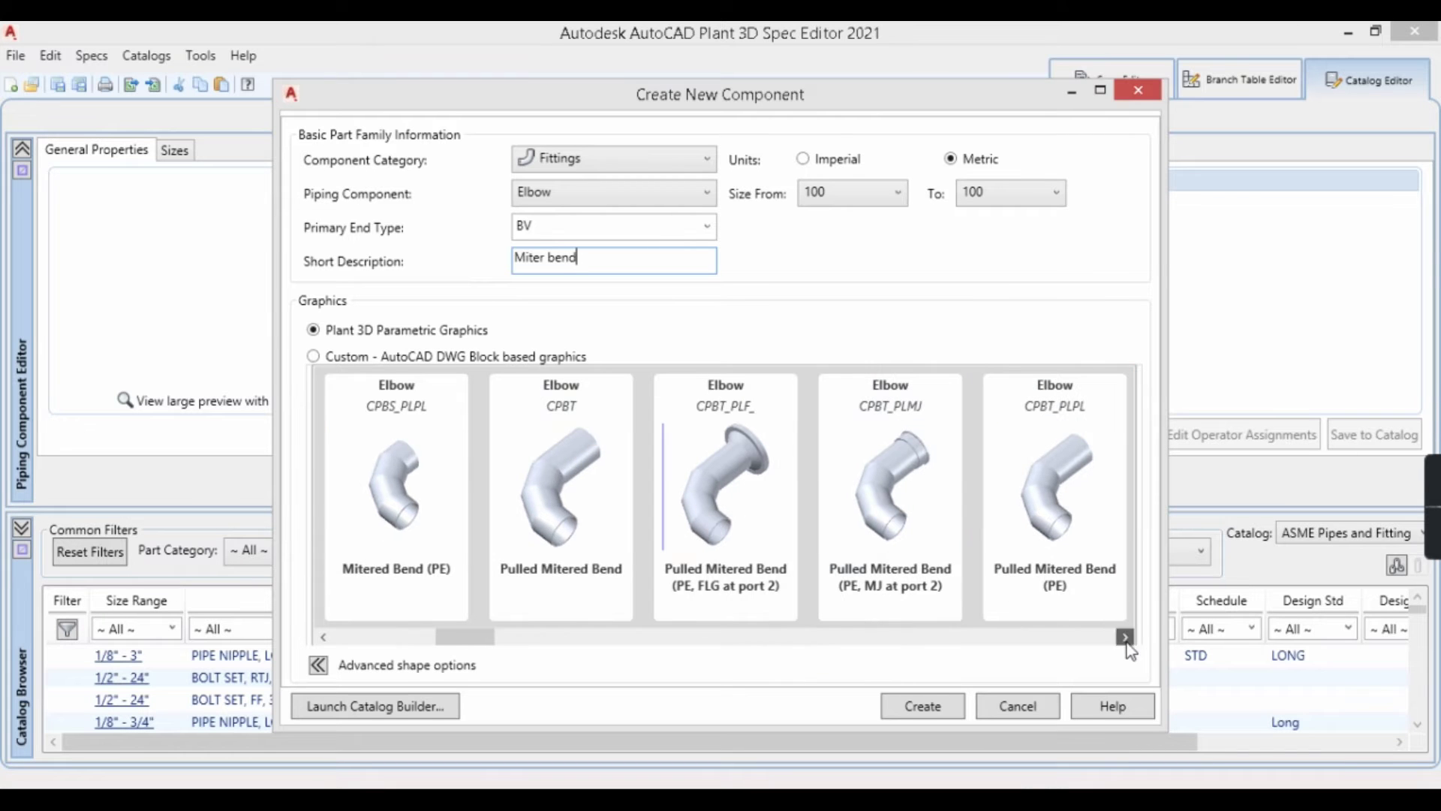
pyautogui.click(327, 637)
pyautogui.click(327, 638)
pyautogui.click(327, 638)
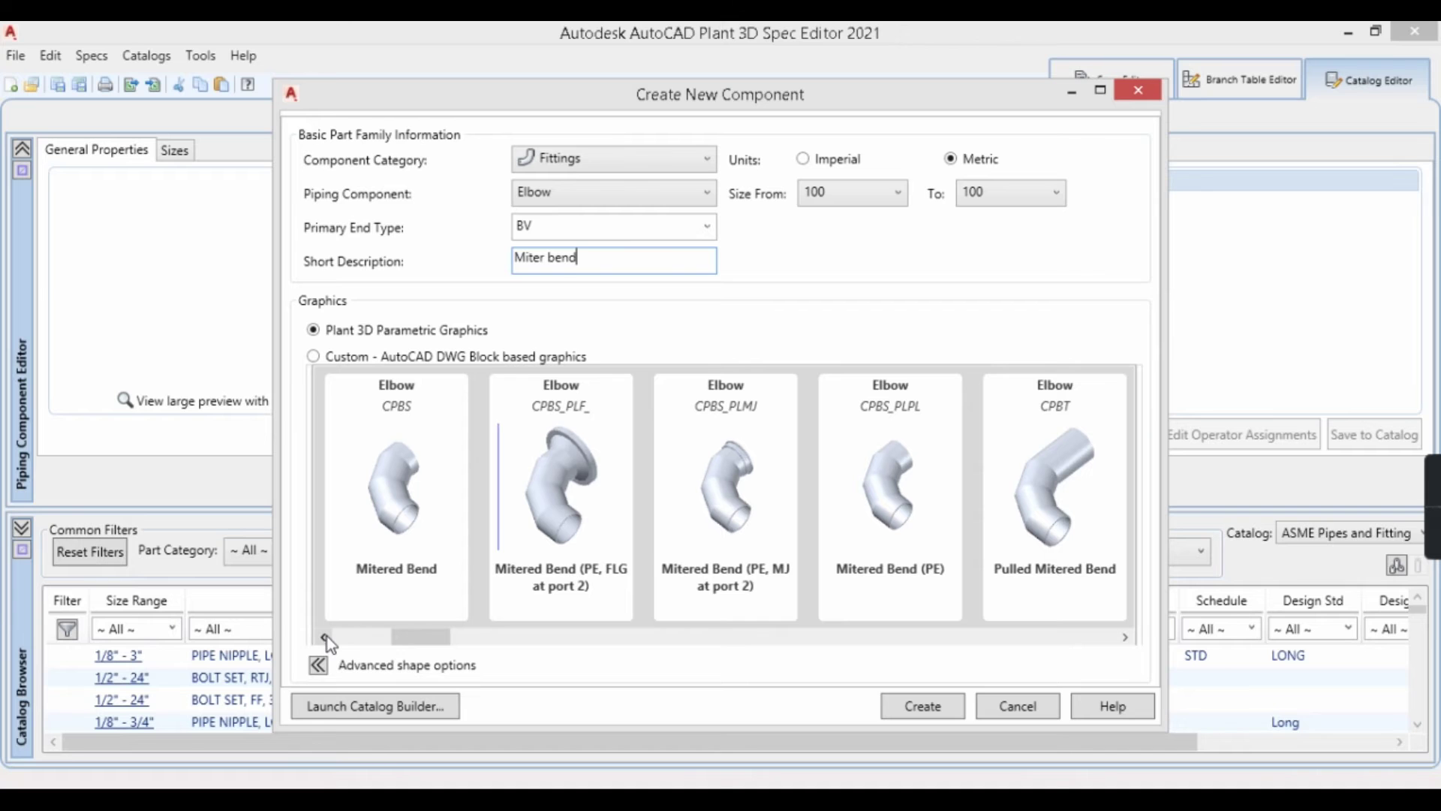
pyautogui.click(327, 637)
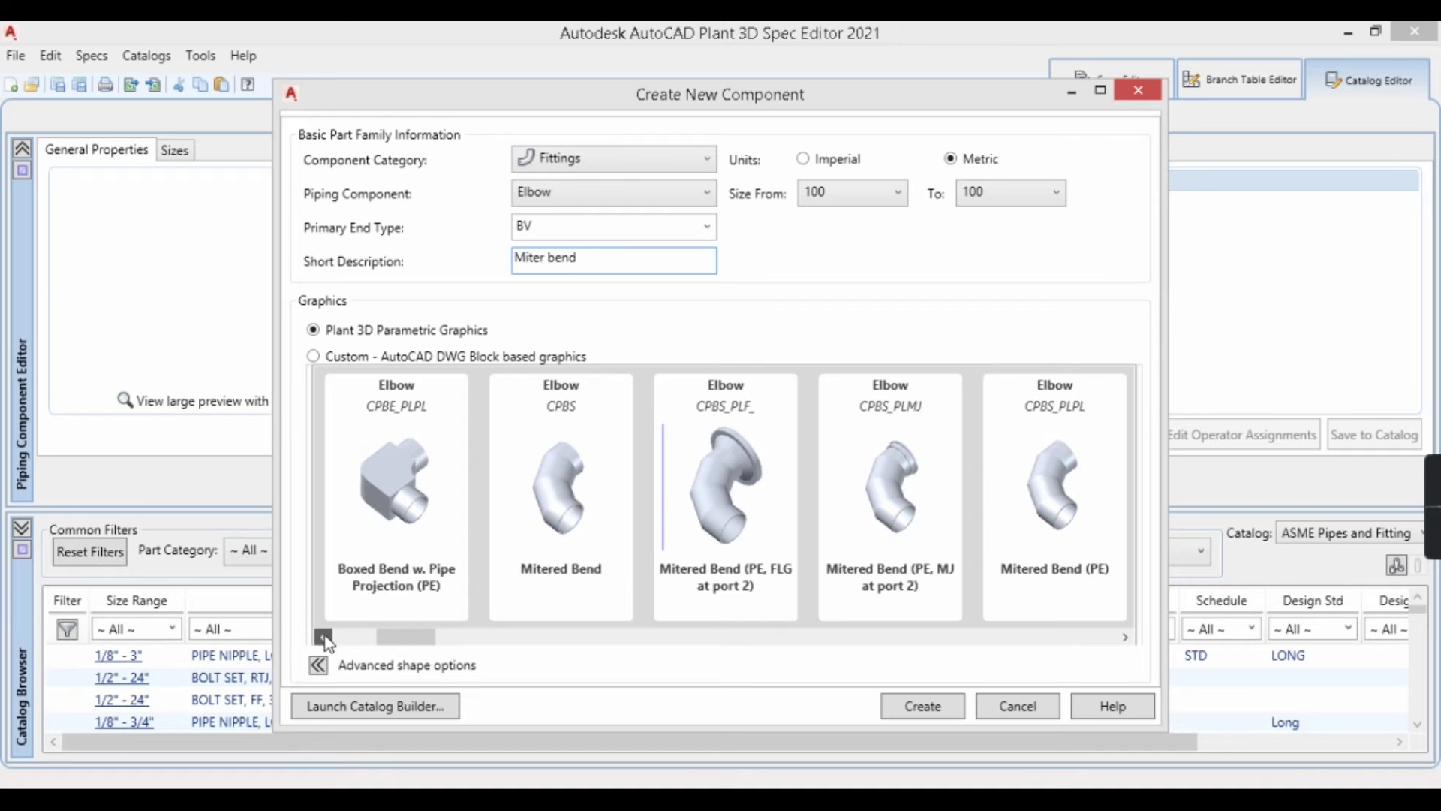
pyautogui.click(554, 492)
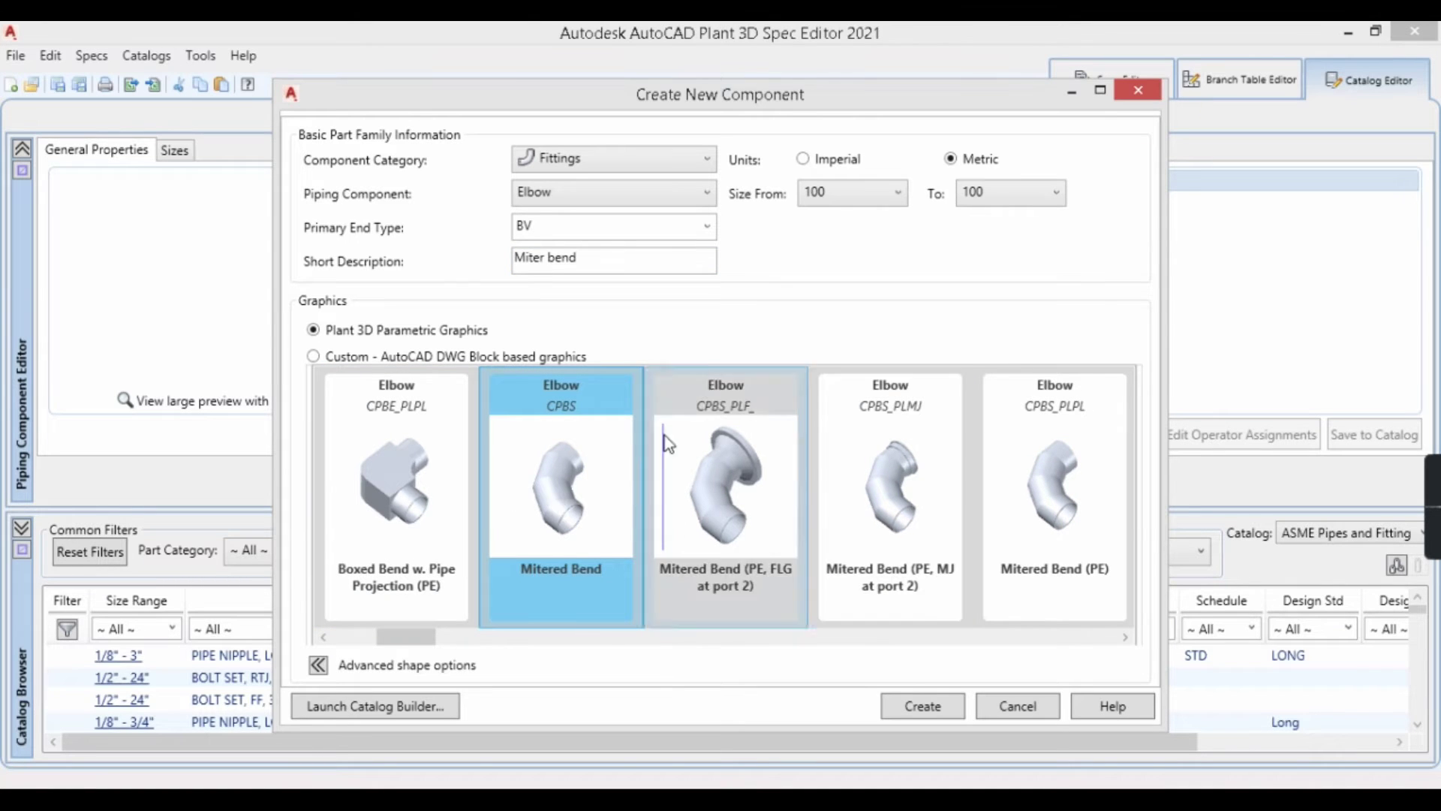
pyautogui.click(904, 711)
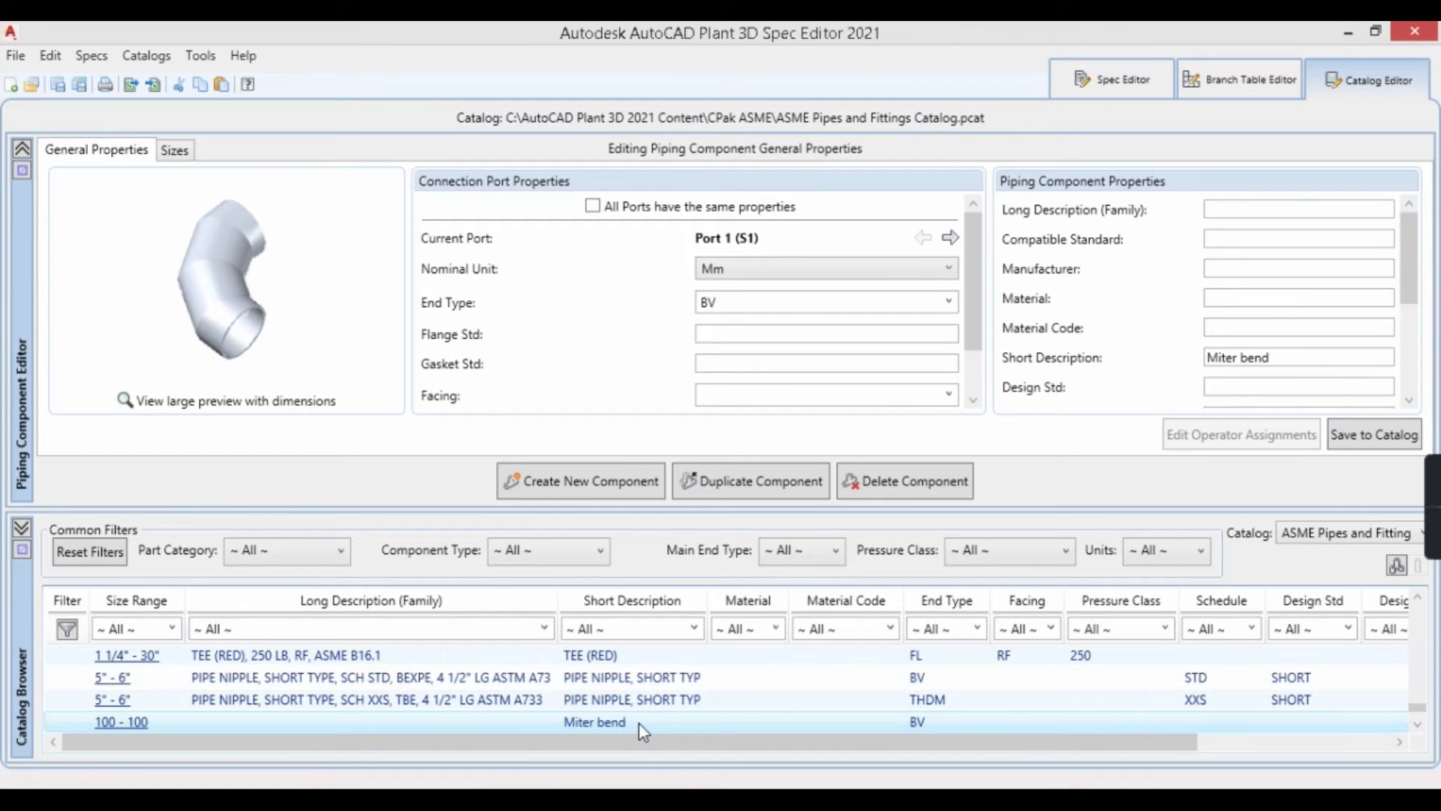
# Make all Miter bend ports match, set family long description 'Miter bend sch 40', then view Sizes
pyautogui.click(638, 722)
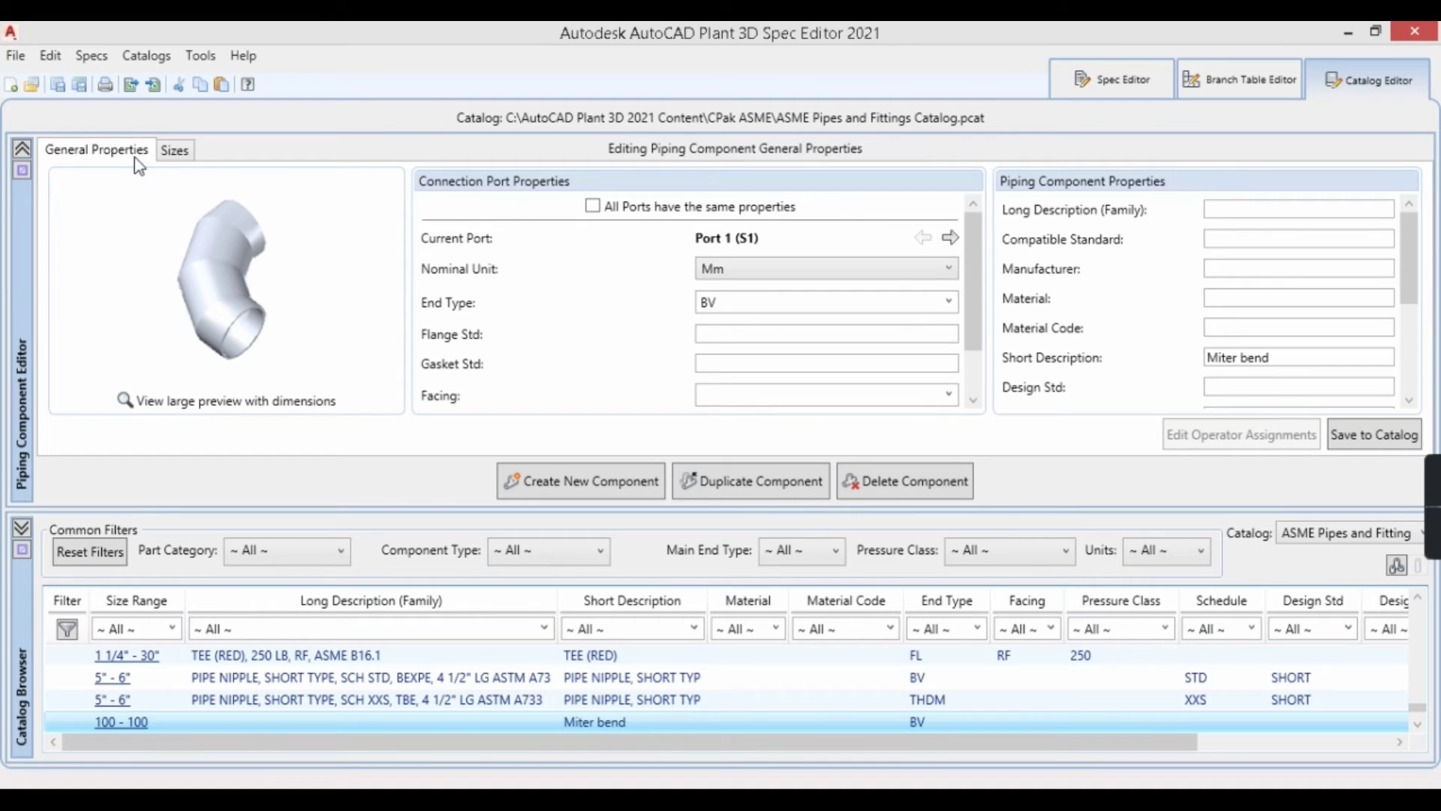
pyautogui.click(593, 206)
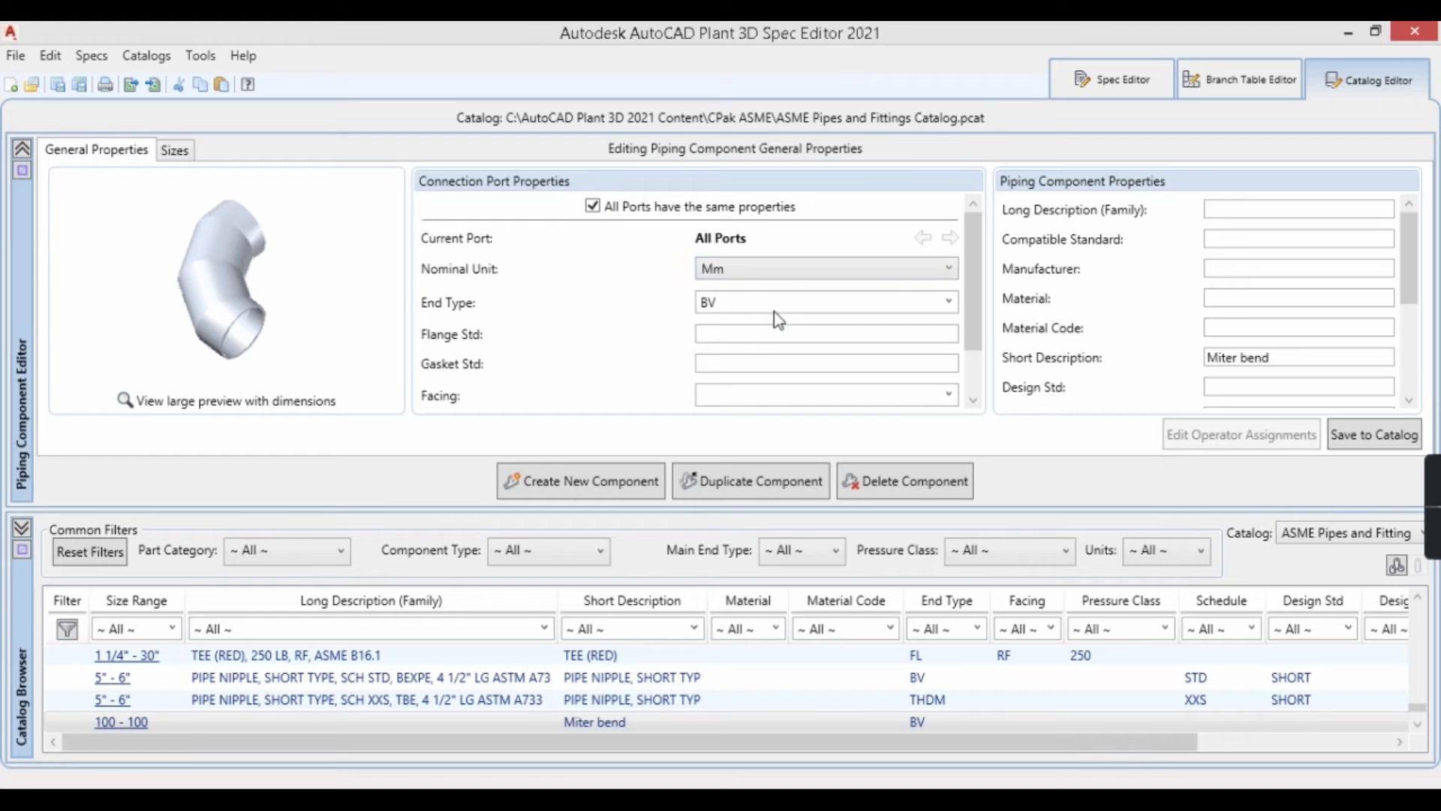
pyautogui.moveTo(973, 286); pyautogui.dragTo(987, 328)
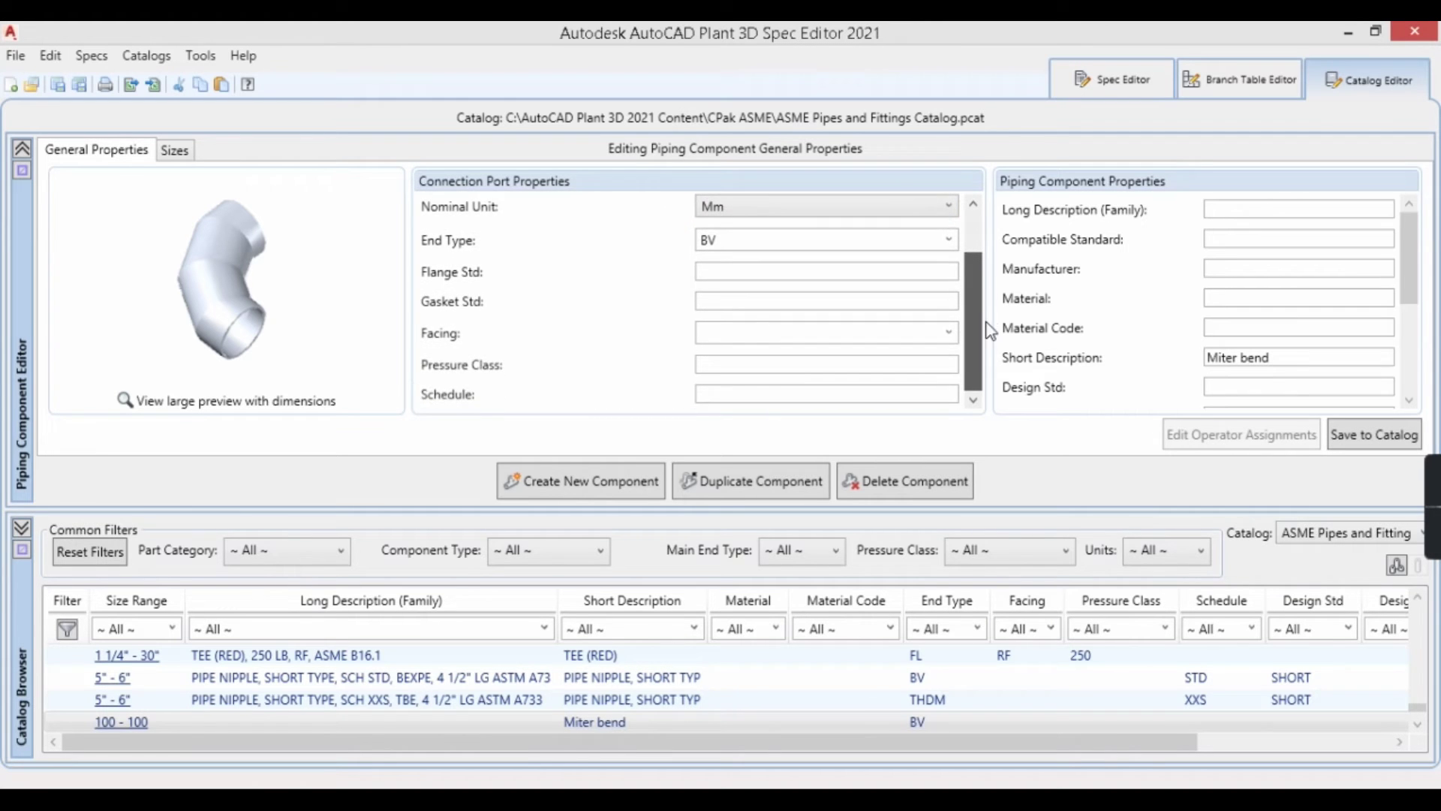
pyautogui.scroll(2, 987, 327)
pyautogui.scroll(-2, 737, 386)
pyautogui.scroll(1, 733, 361)
pyautogui.scroll(1, 774, 332)
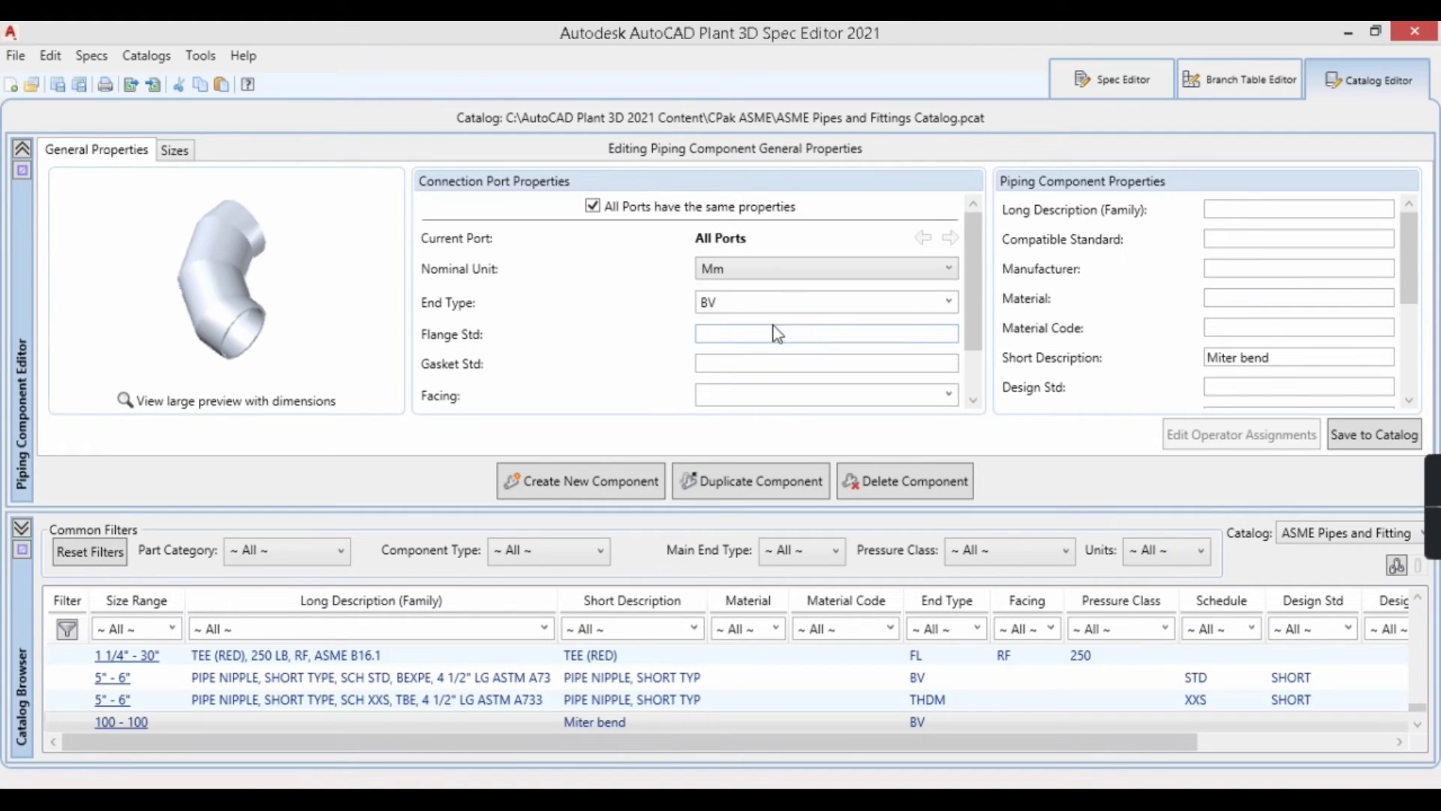
pyautogui.click(1280, 211)
pyautogui.write('Mit')
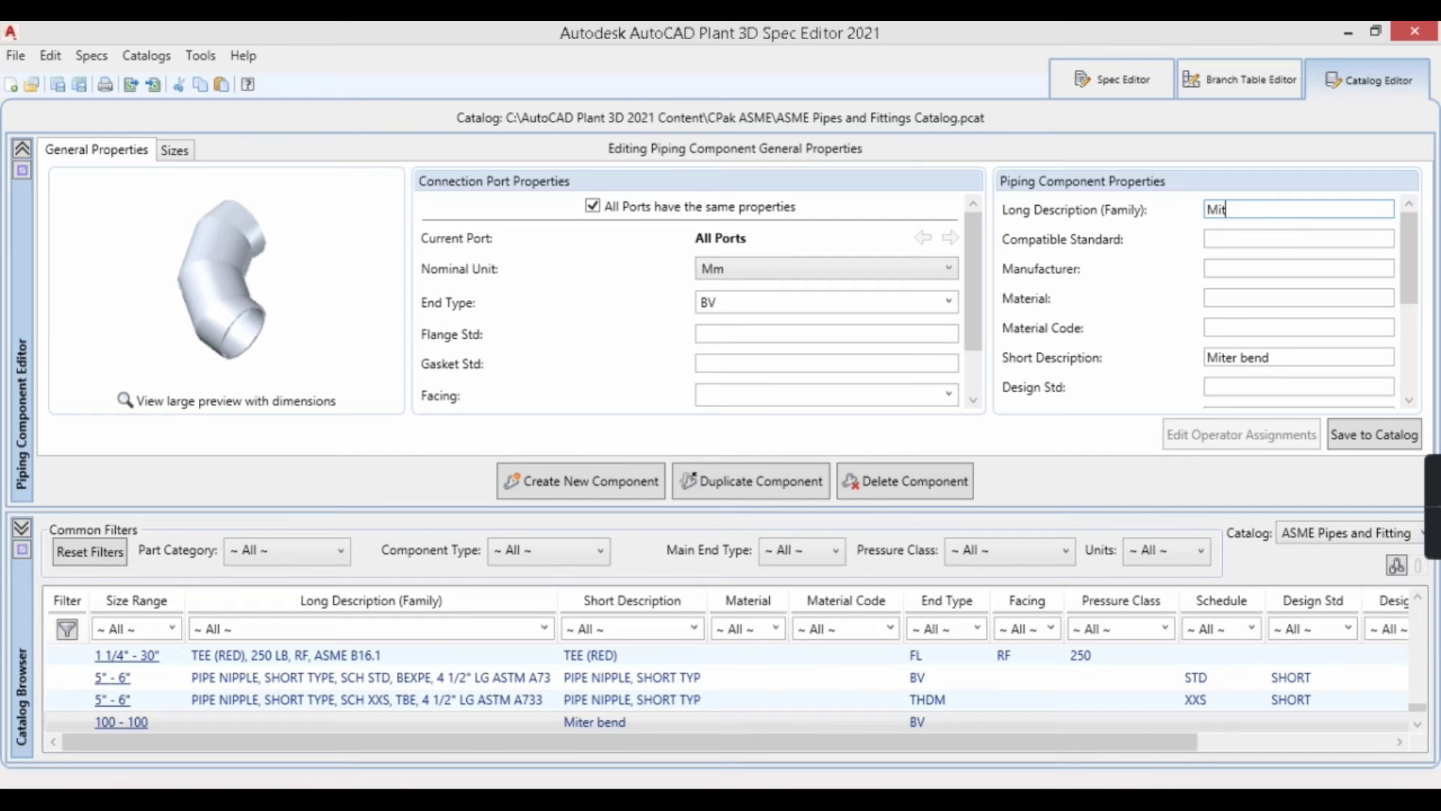
pyautogui.write('er bend sch 40')
pyautogui.moveTo(1406, 273)
pyautogui.mouseDown()
pyautogui.moveTo(1432, 306)
pyautogui.moveTo(1436, 389)
pyautogui.mouseUp()
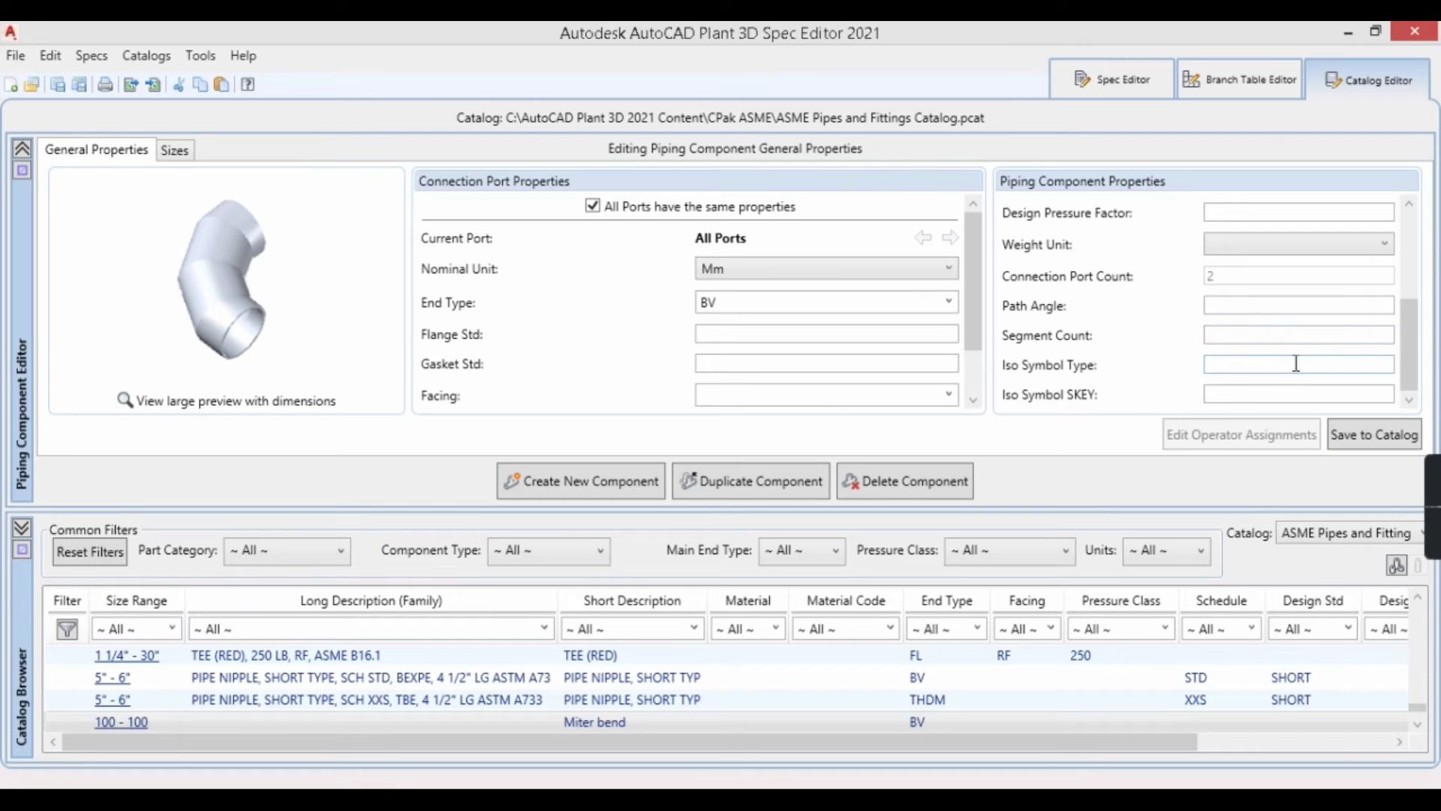
pyautogui.scroll(5, 1262, 332)
pyautogui.scroll(-1, 1254, 351)
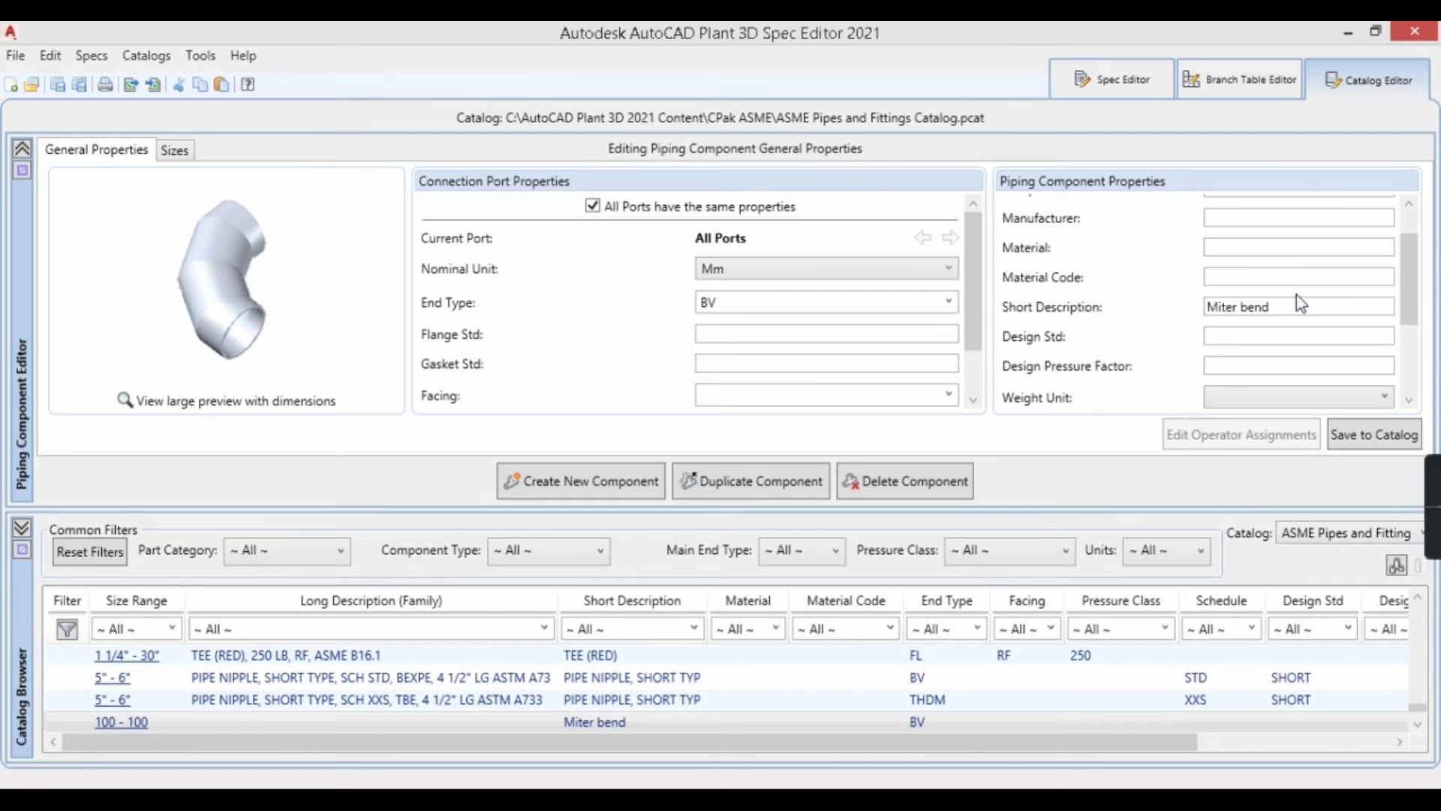
pyautogui.scroll(-1, 1291, 320)
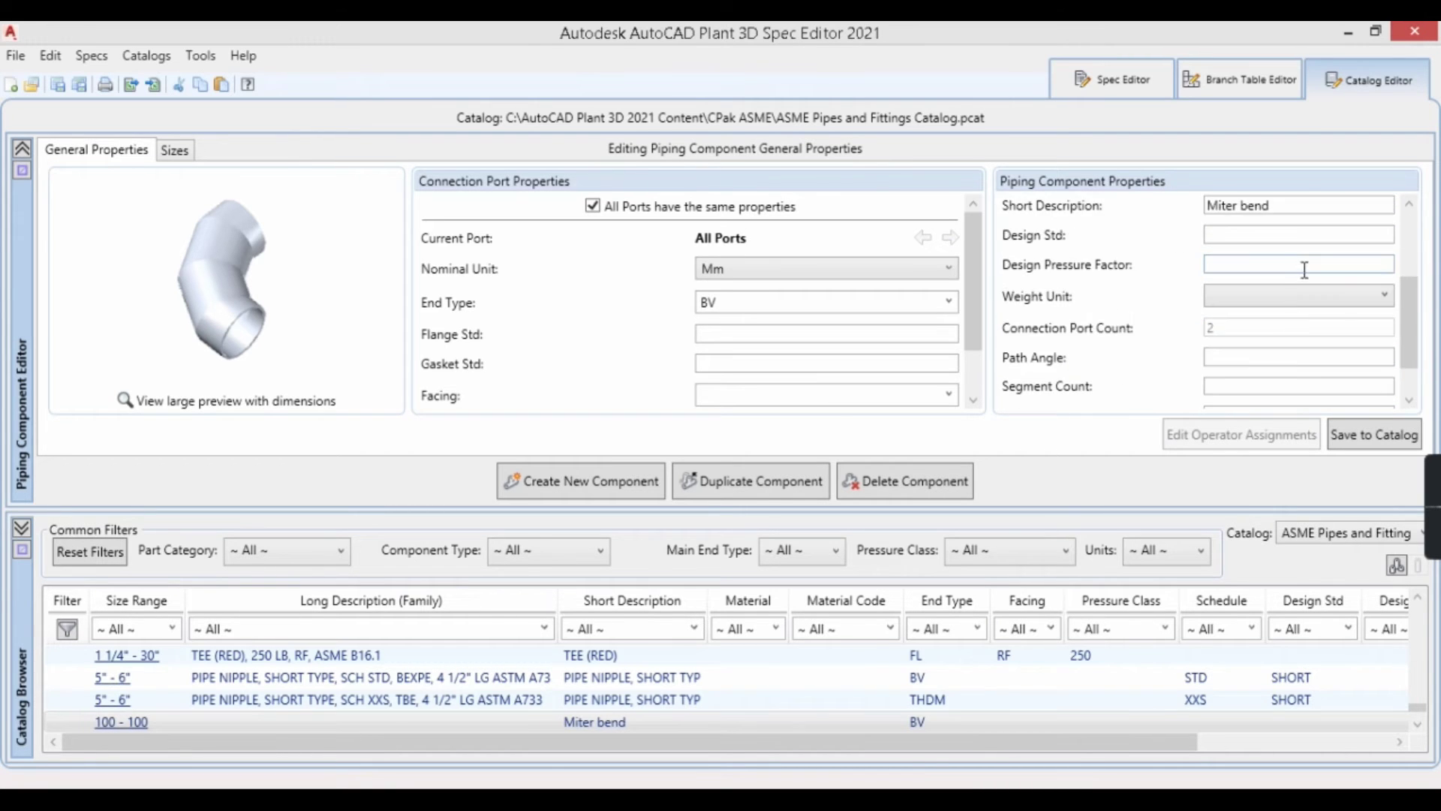
pyautogui.scroll(2, 1305, 271)
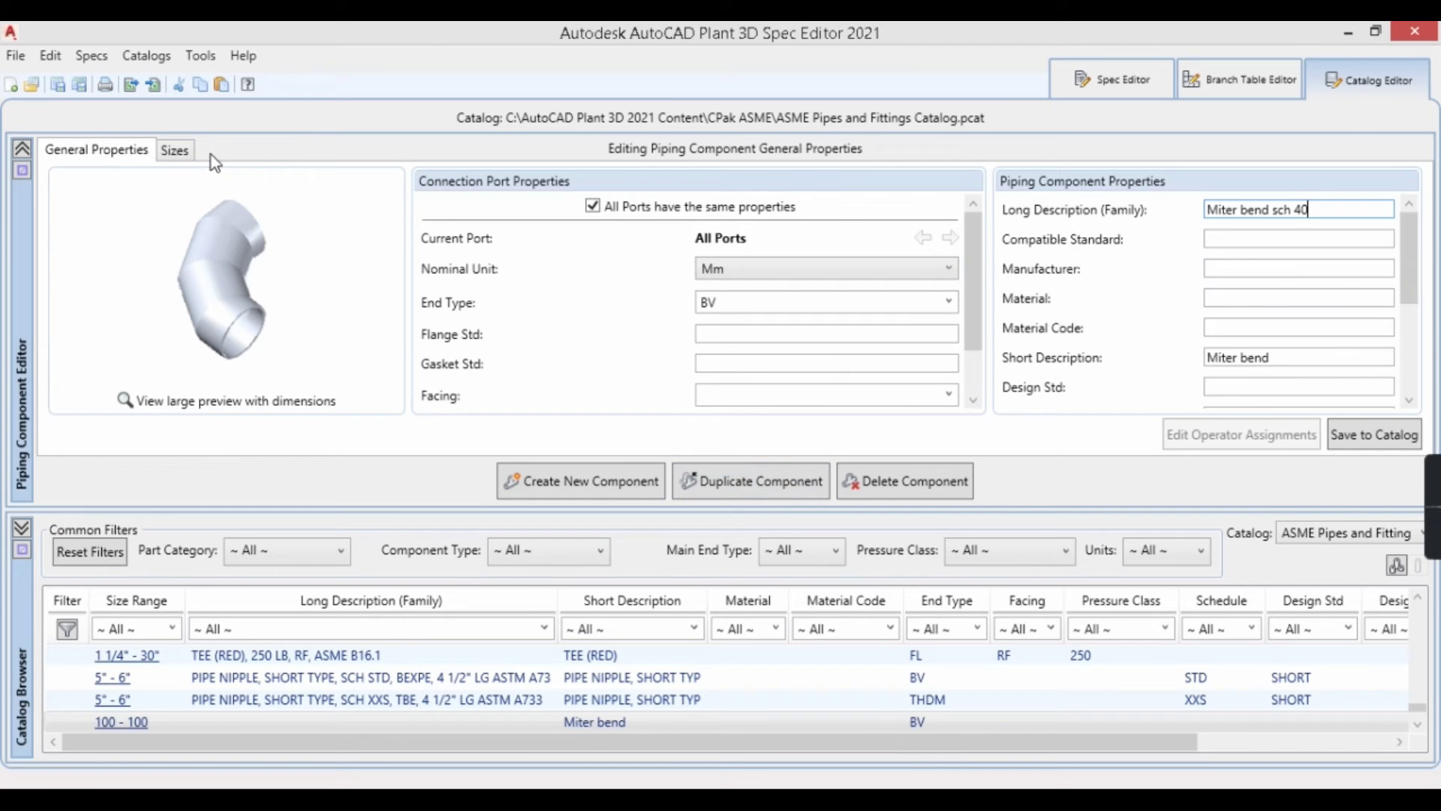
pyautogui.click(183, 149)
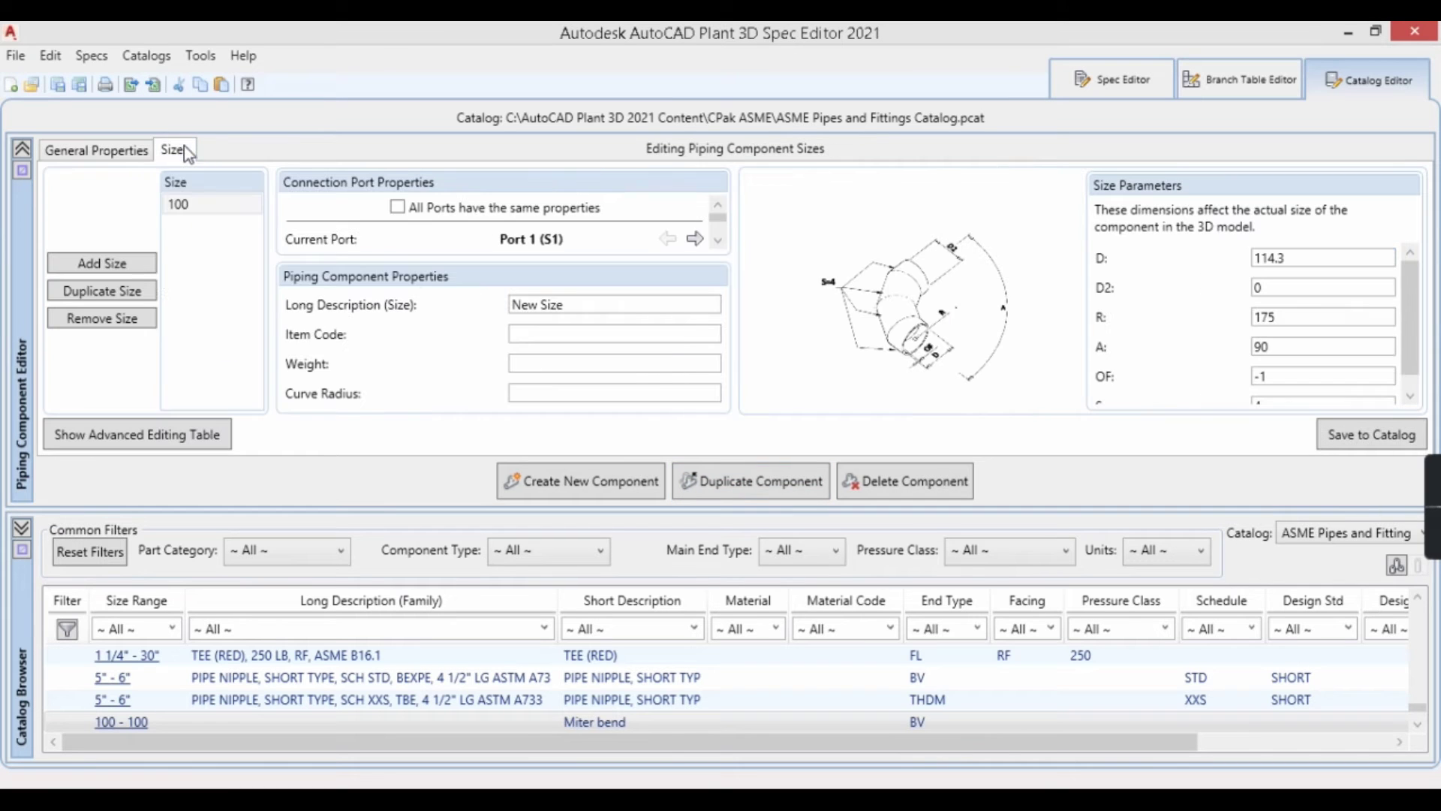
# Replace the 'New Size' description with Miter bend and enter curve radius 171
pyautogui.click(397, 210)
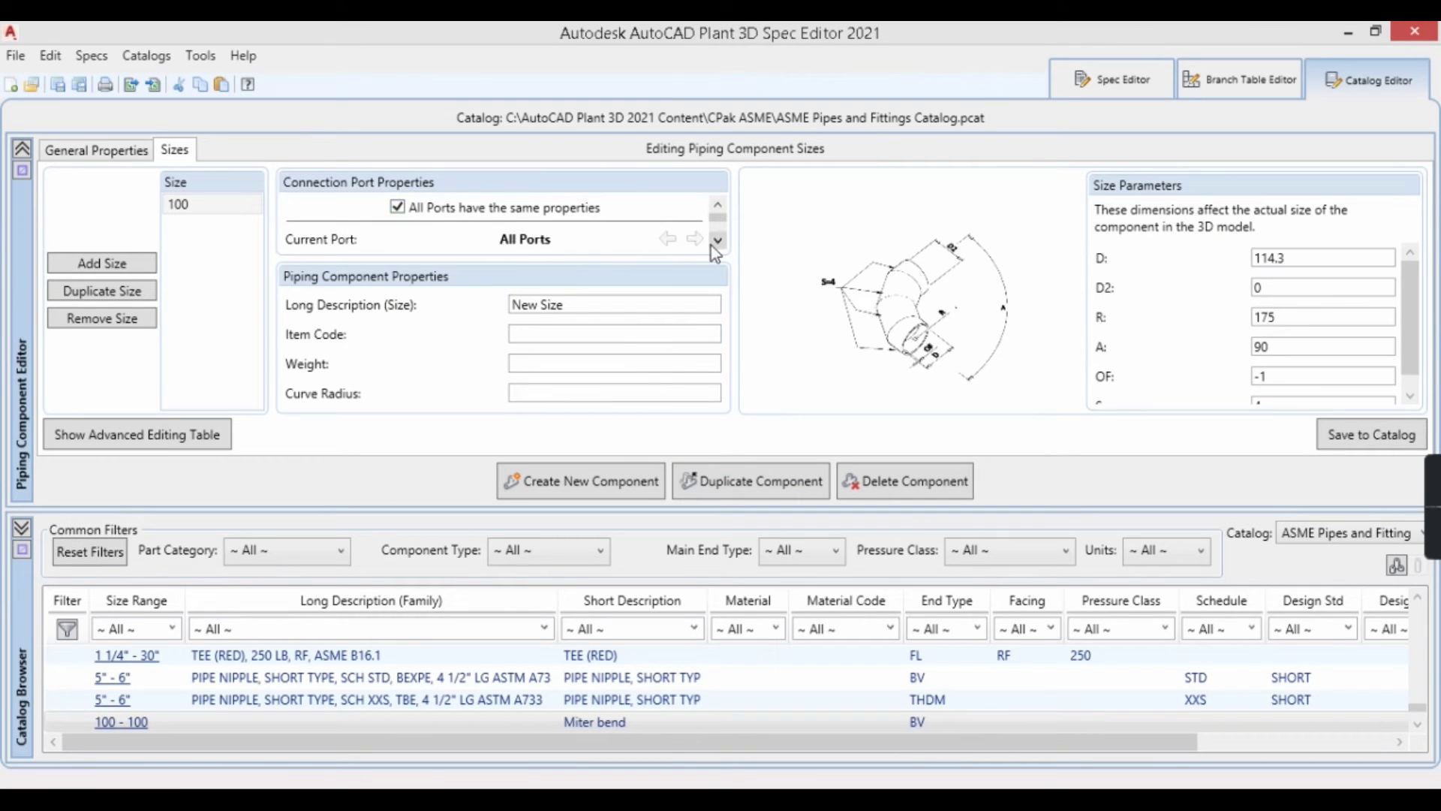
pyautogui.moveTo(605, 304); pyautogui.dragTo(513, 304)
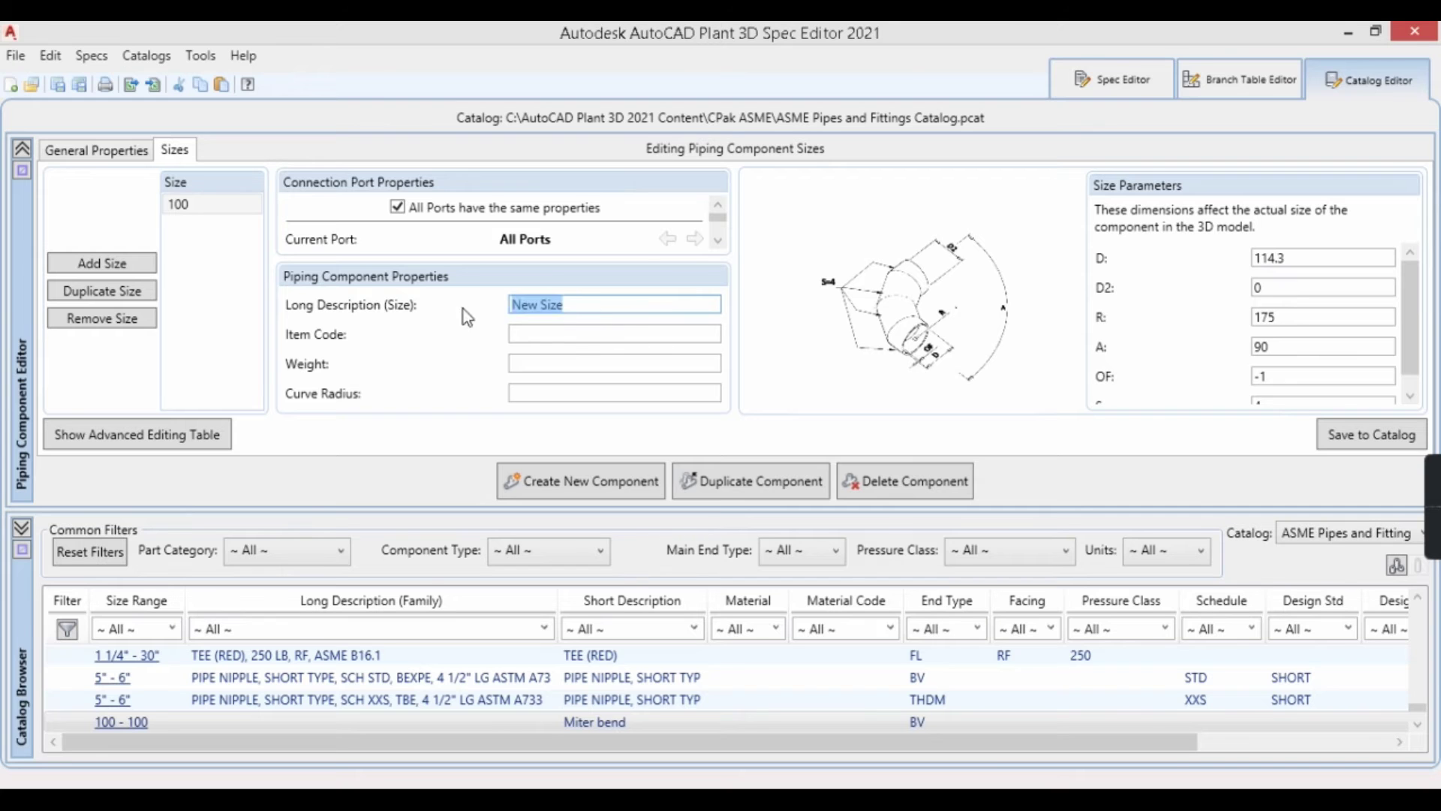
pyautogui.press('BackSpace')
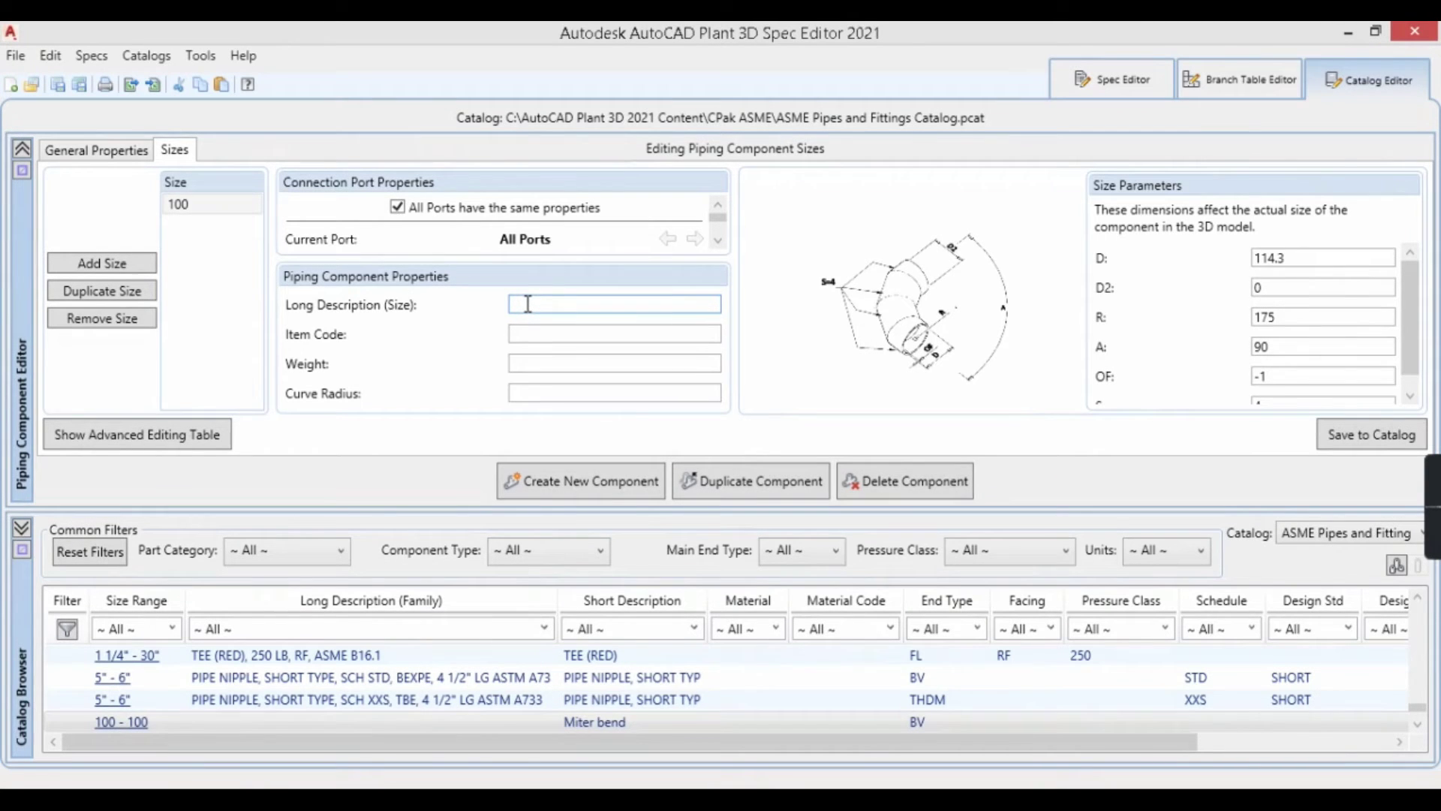
pyautogui.write('Miter bend')
pyautogui.click(583, 393)
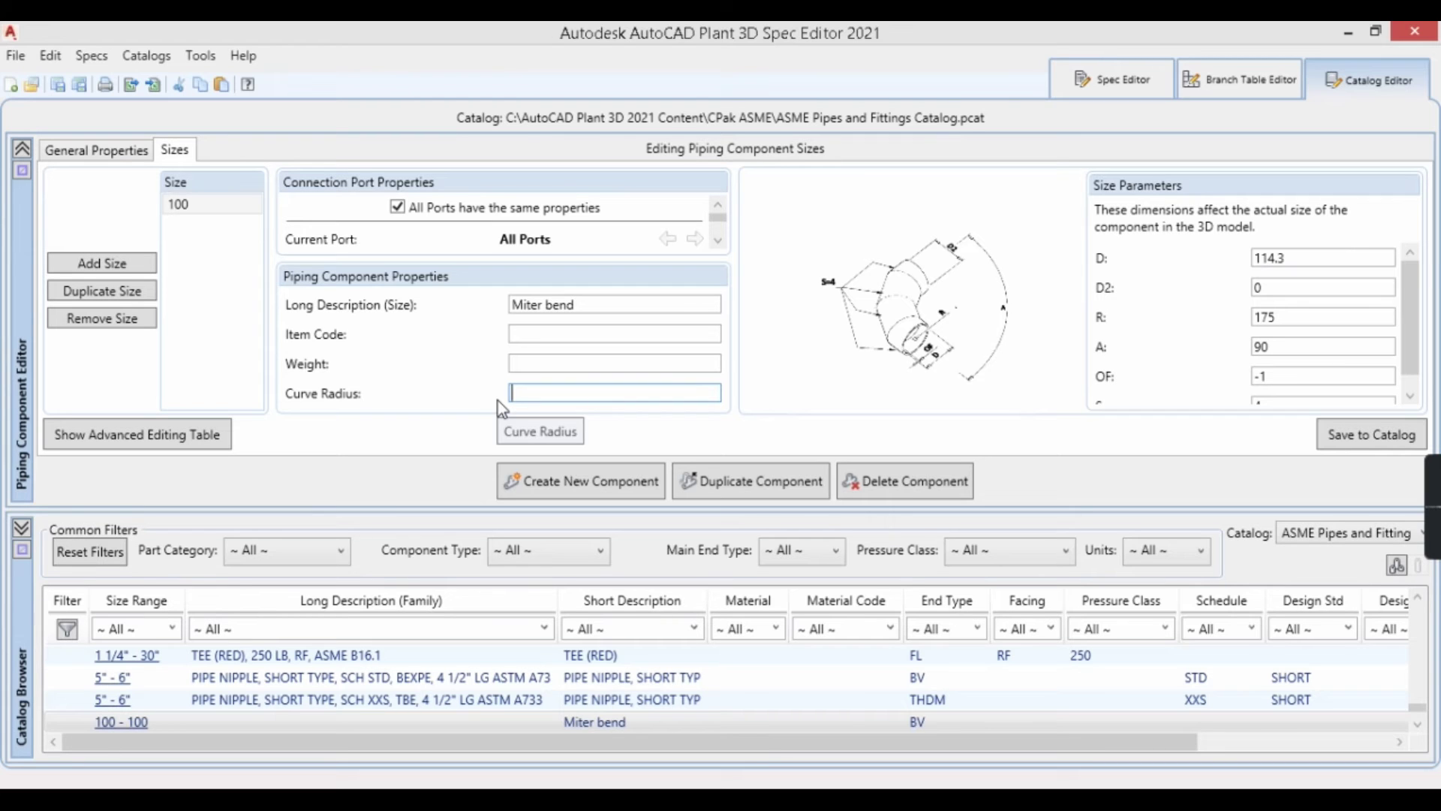
pyautogui.write('171')
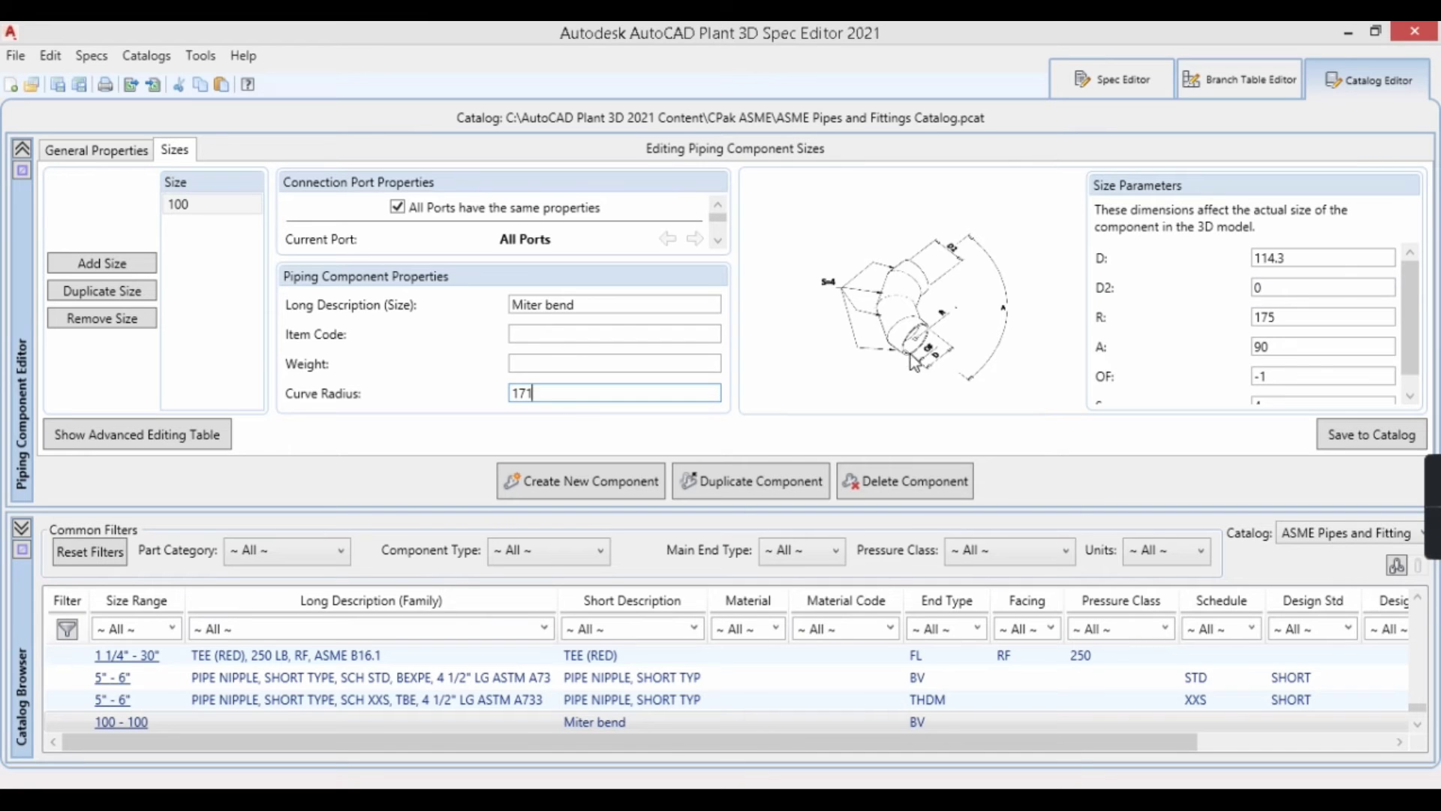
pyautogui.click(1257, 288)
pyautogui.doubleClick(1257, 290)
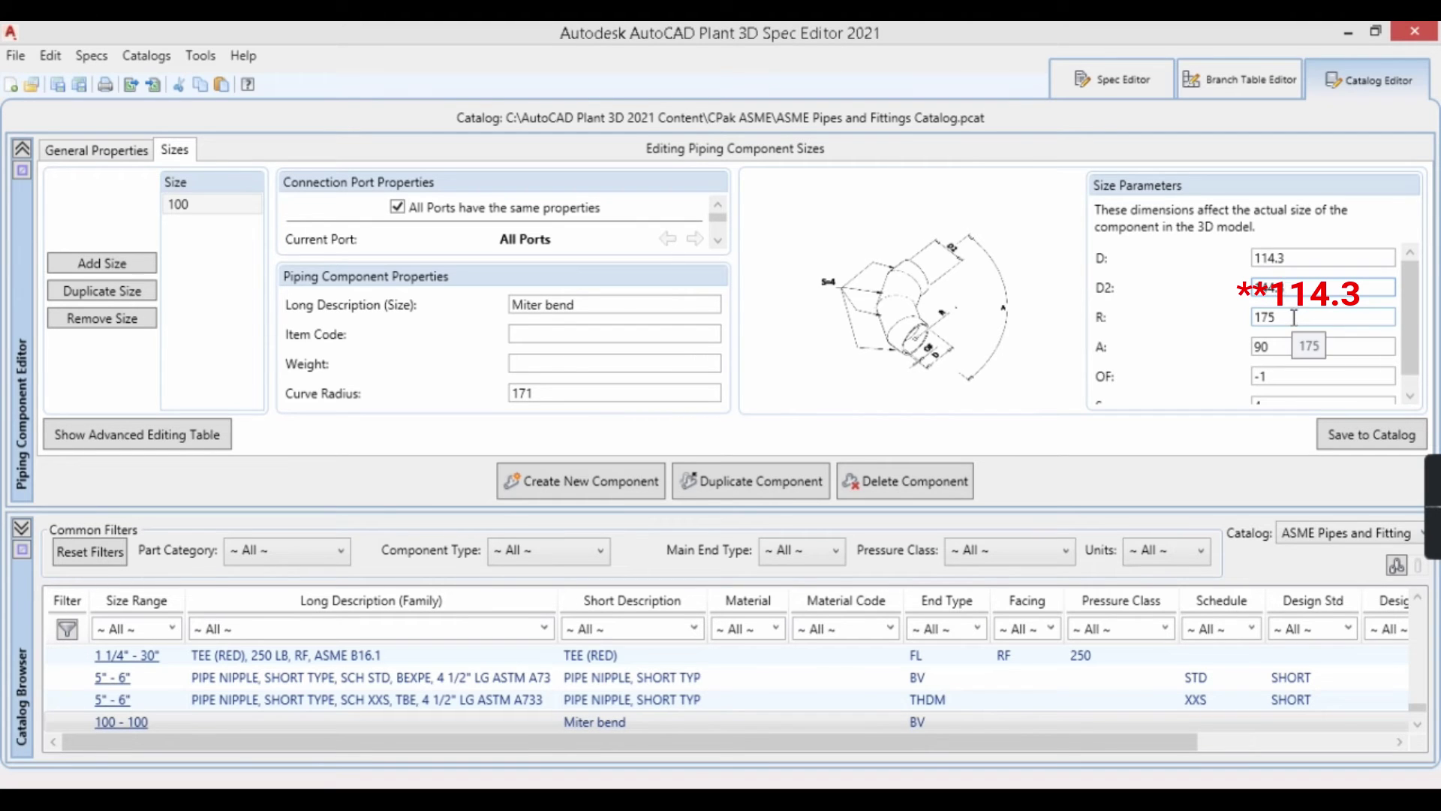
# Fill in the size 100 dimensions: D2 144.3, R 171, OF 6.02, S 5
pyautogui.click(1297, 317)
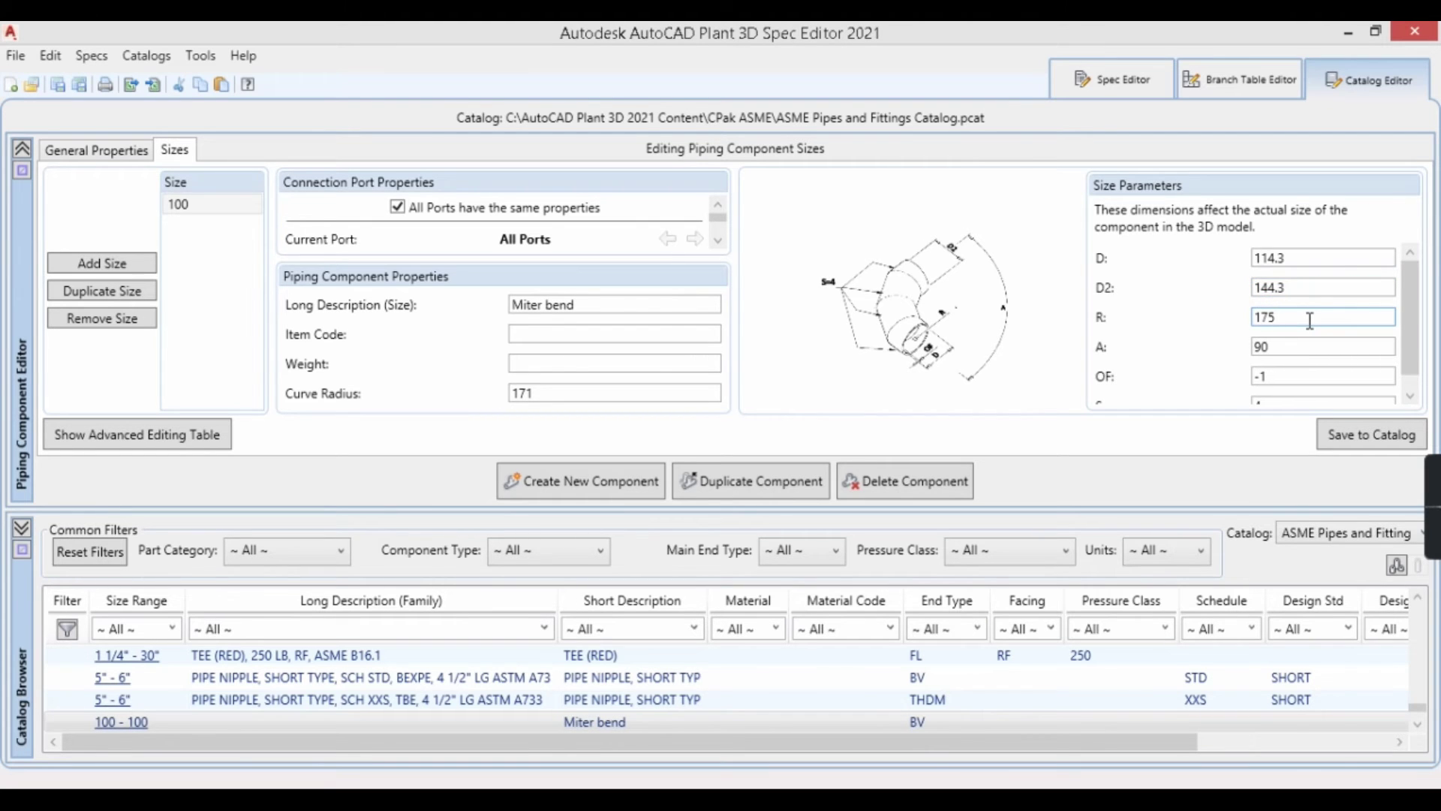
pyautogui.write('1')
pyautogui.scroll(-1, 1411, 311)
pyautogui.click(1284, 331)
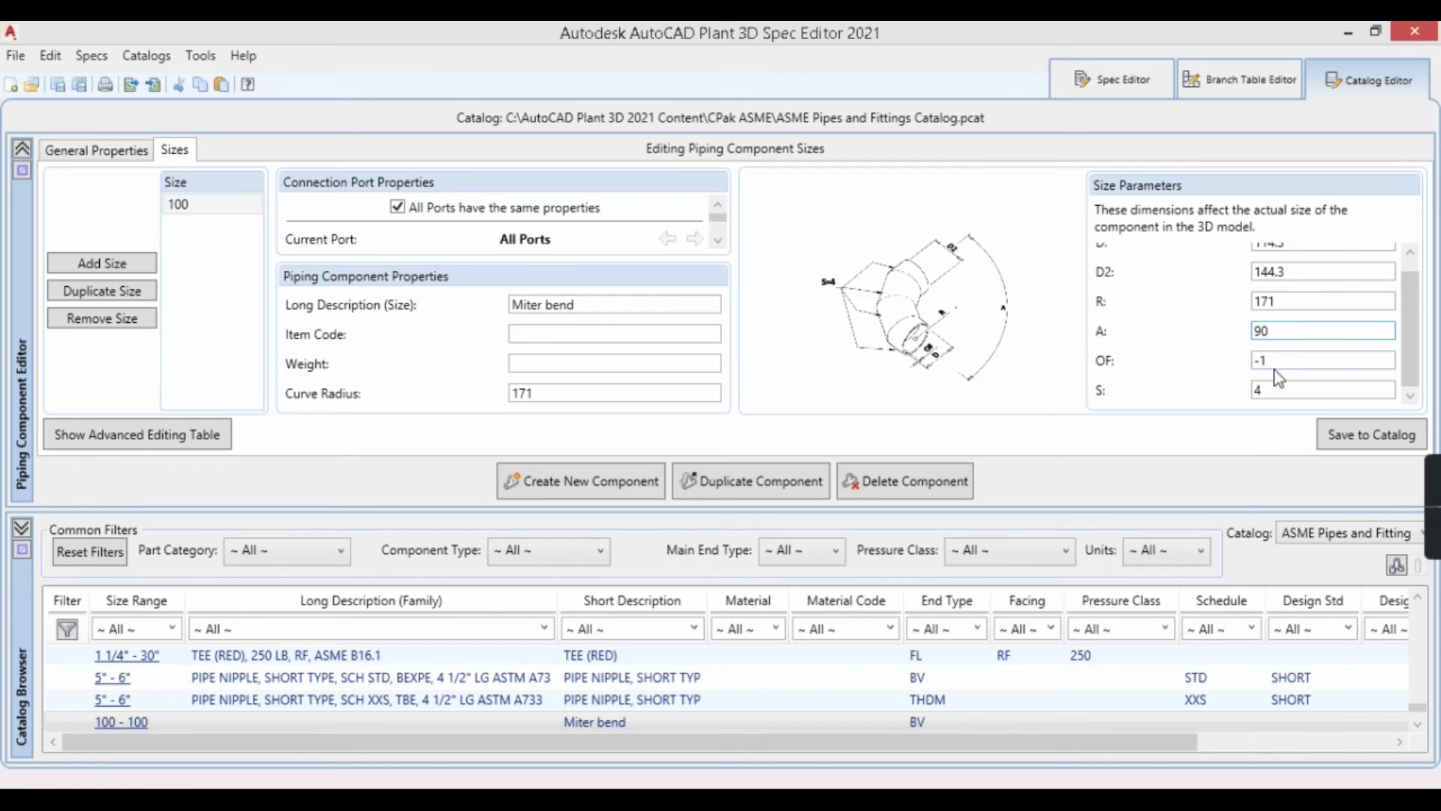
pyautogui.click(1276, 361)
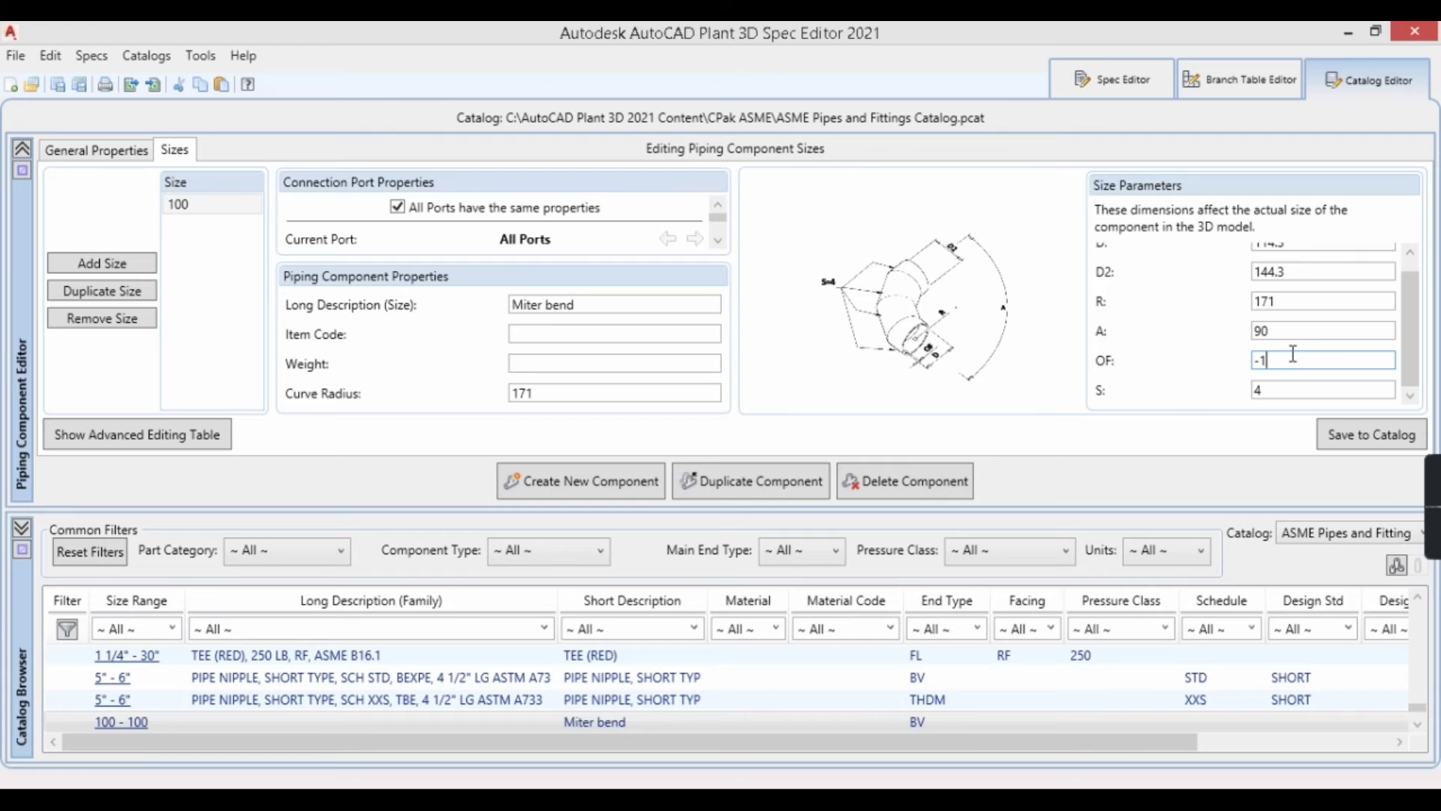
pyautogui.moveTo(1286, 354); pyautogui.dragTo(1257, 365)
pyautogui.write('6.02')
pyautogui.click(1291, 389)
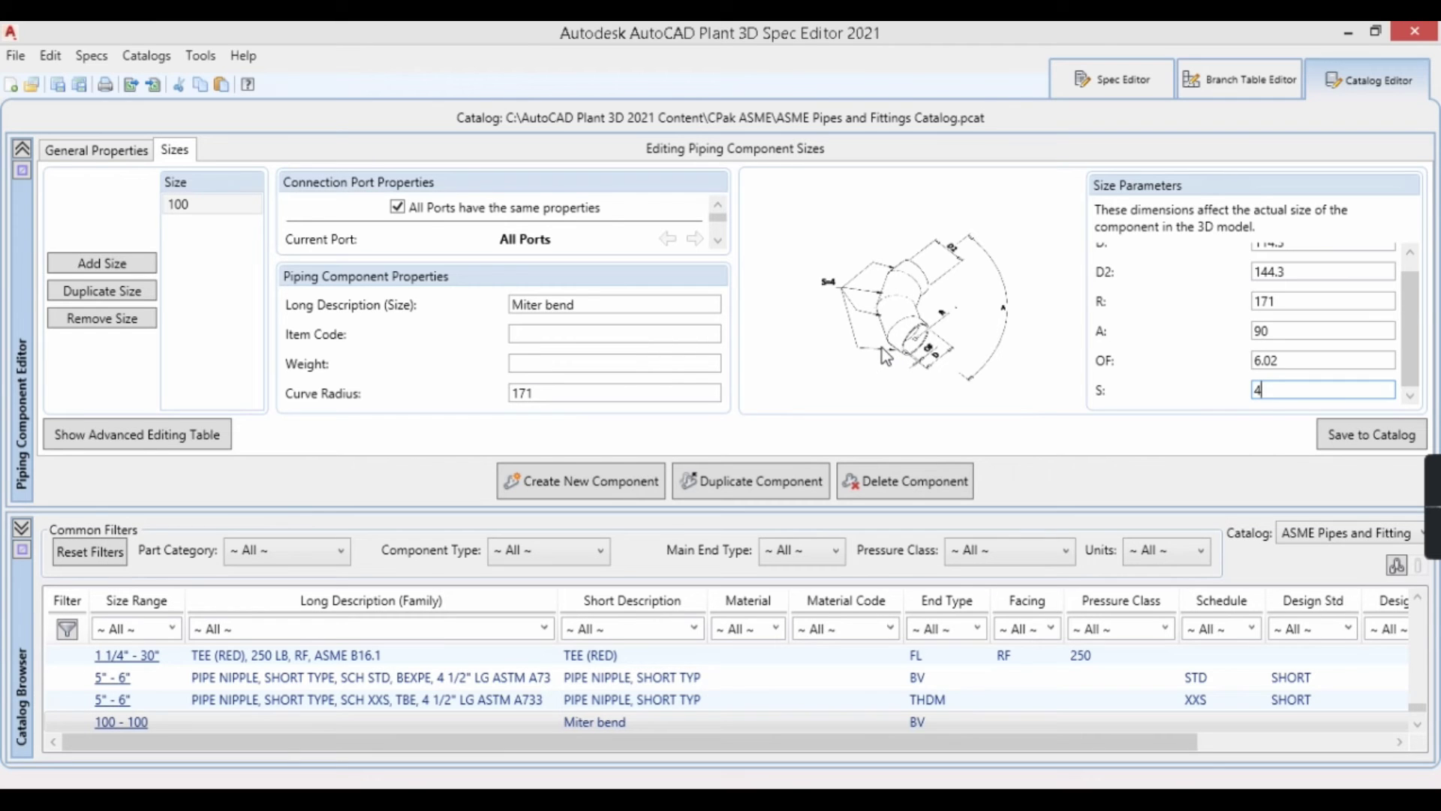
pyautogui.moveTo(1261, 392); pyautogui.dragTo(1215, 391)
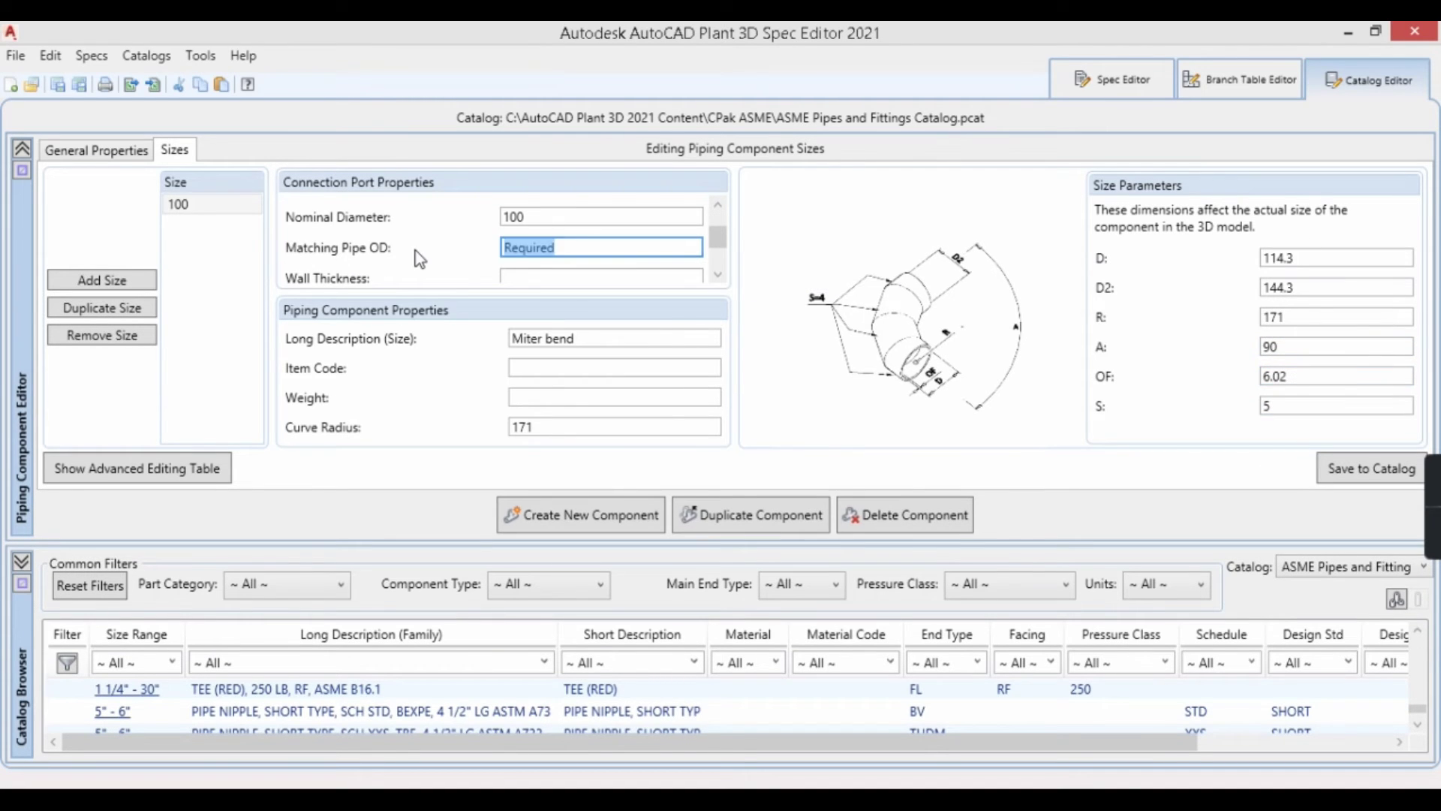
pyautogui.write('11')
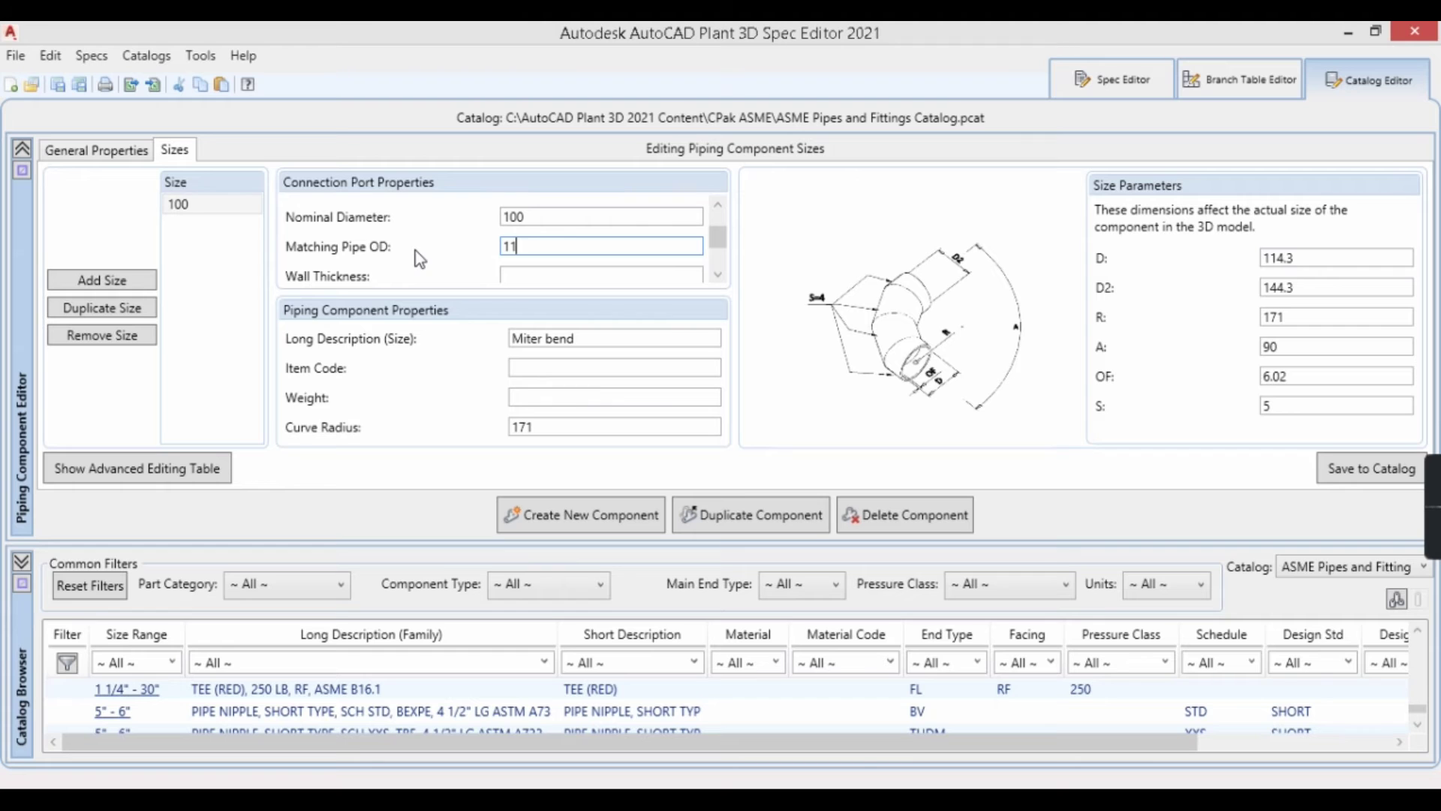
pyautogui.write('14.3')
# Set matching pipe OD 114.3 and wall thickness 6.02 on all ports, then show the advanced table
pyautogui.click(717, 274)
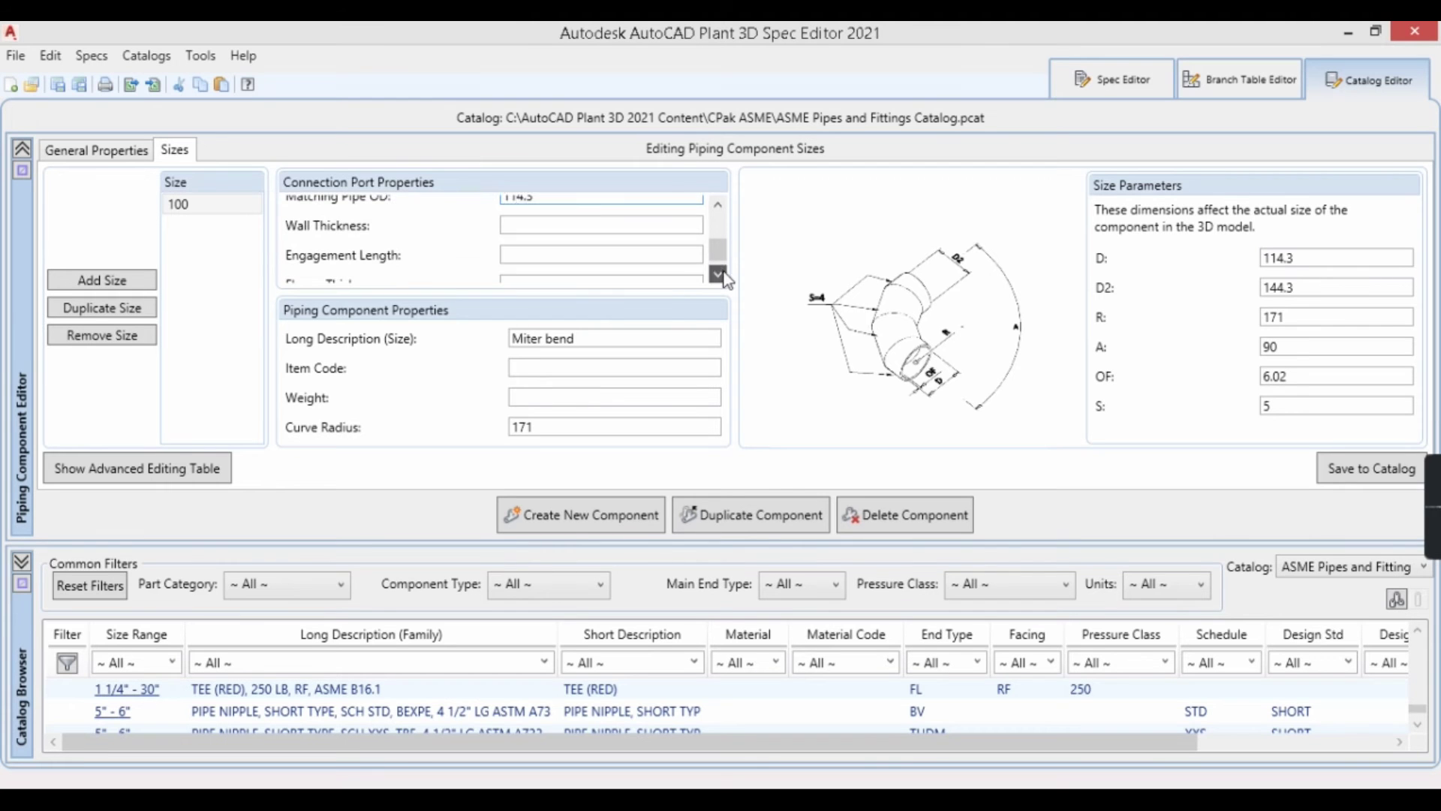
pyautogui.click(595, 231)
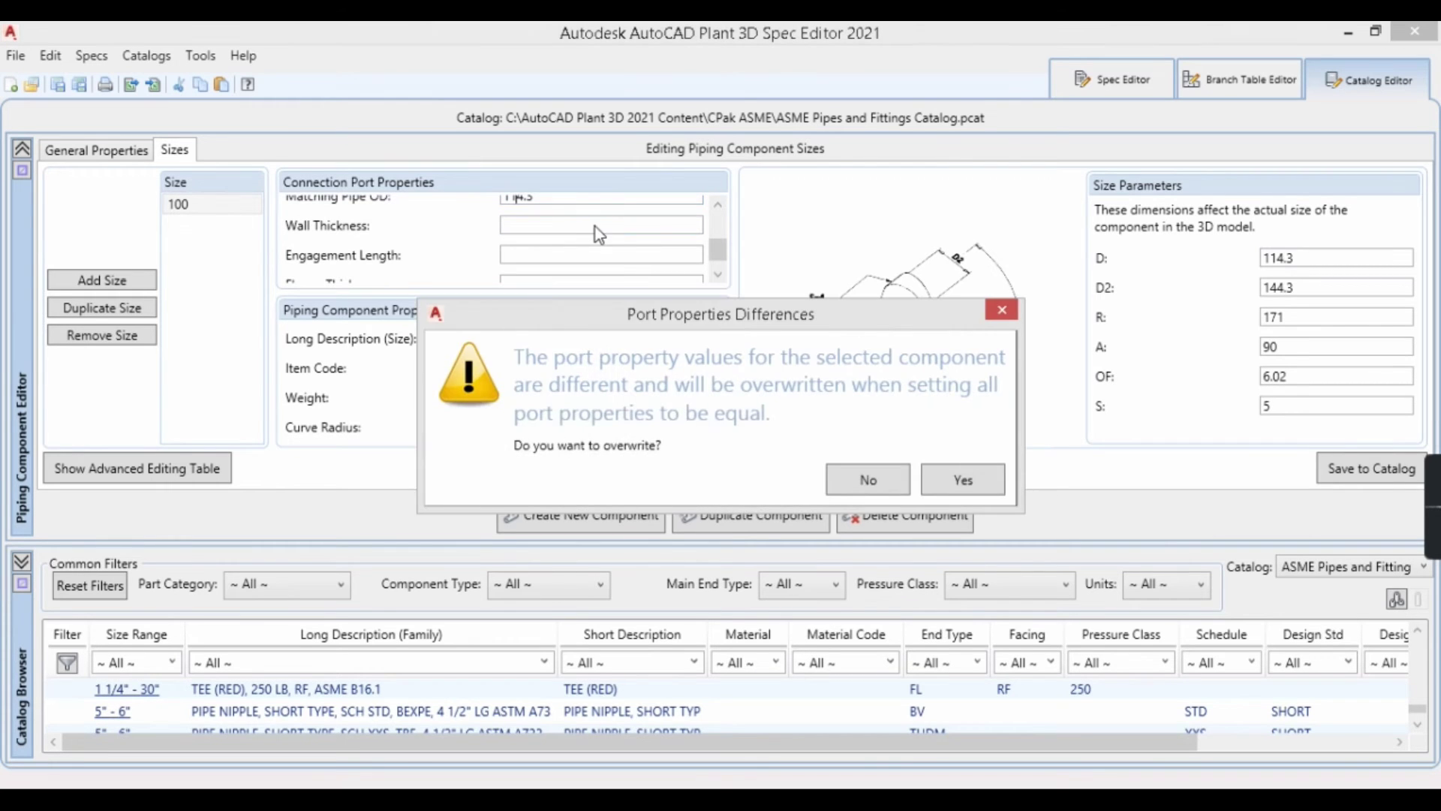
pyautogui.click(949, 486)
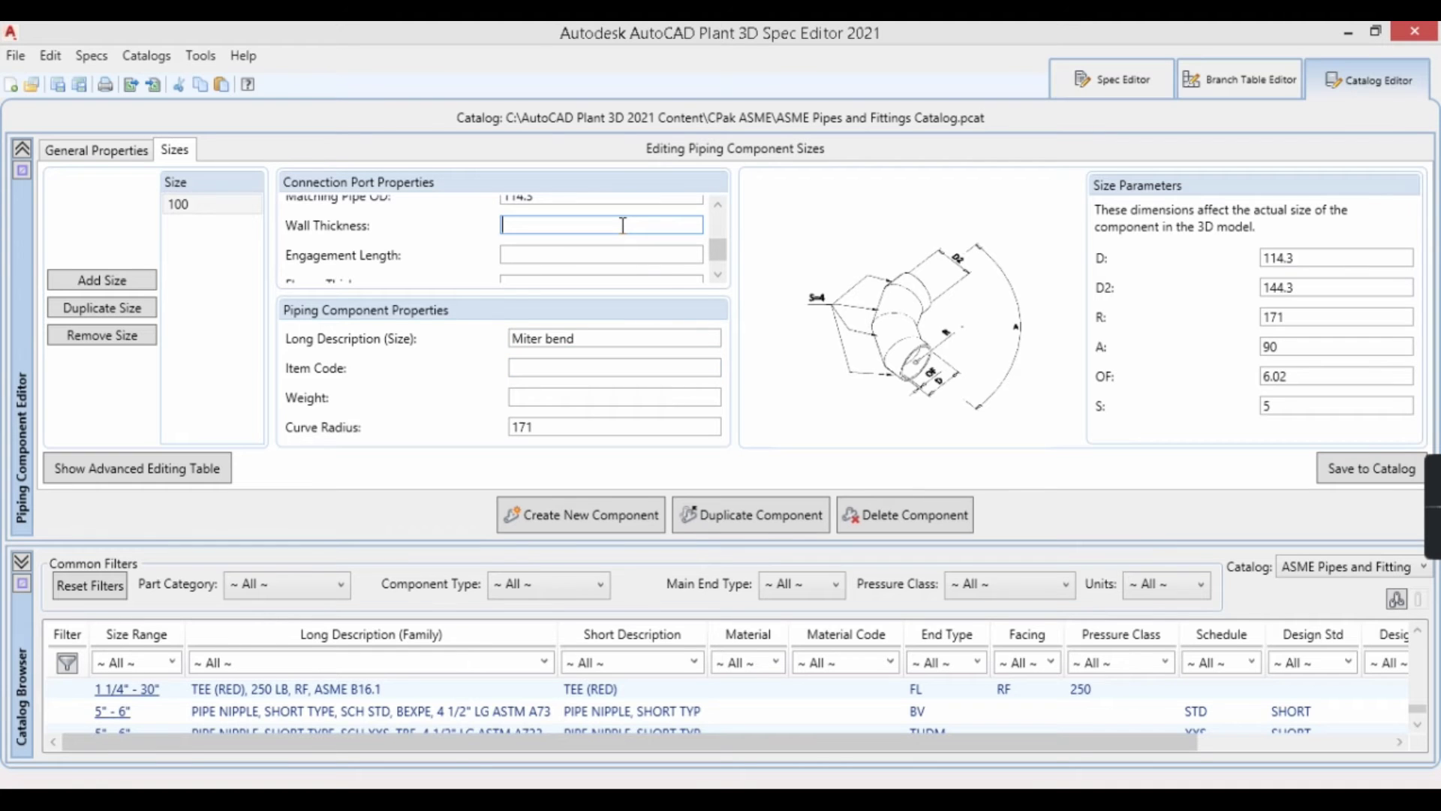
pyautogui.write('6.02')
pyautogui.scroll(-1, 602, 235)
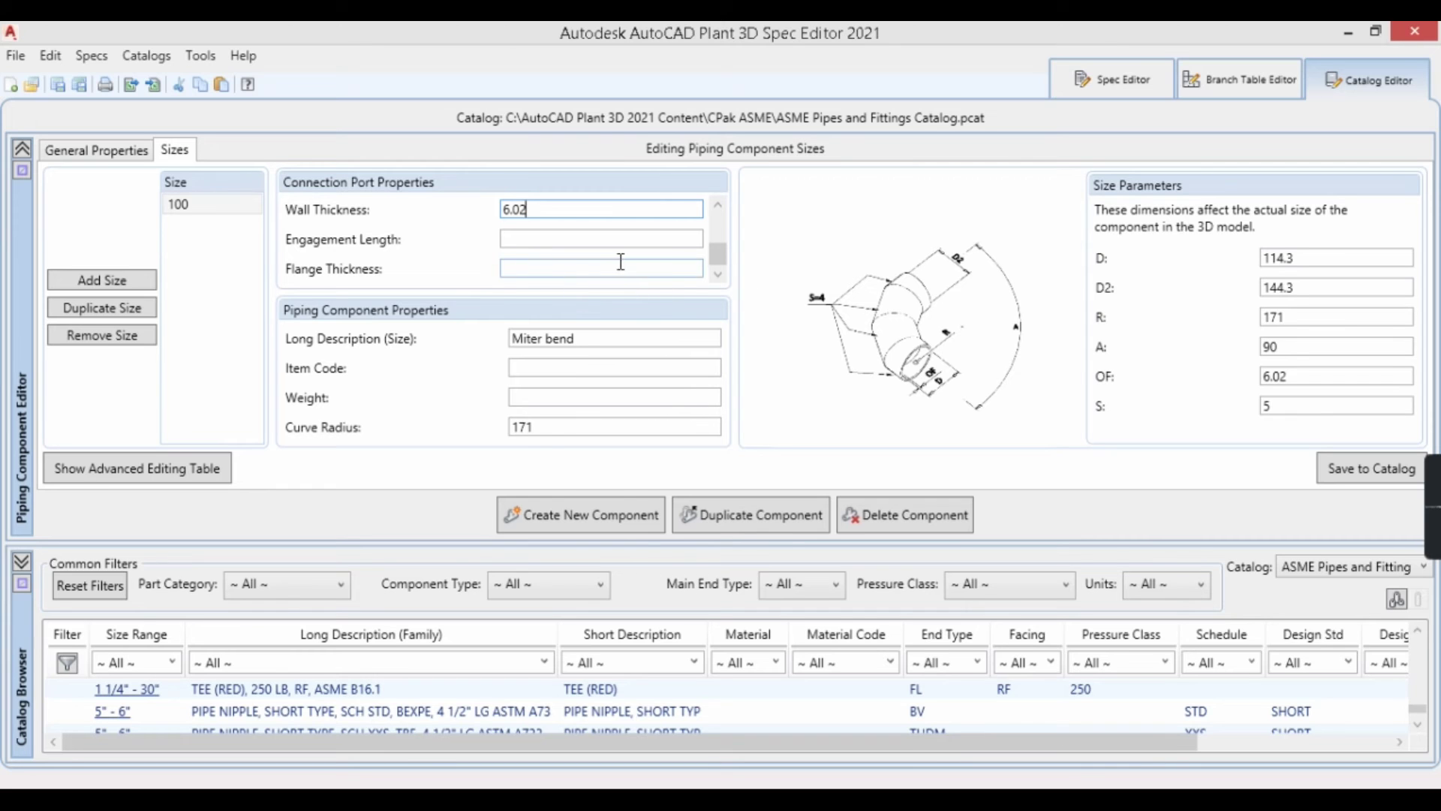
pyautogui.click(137, 470)
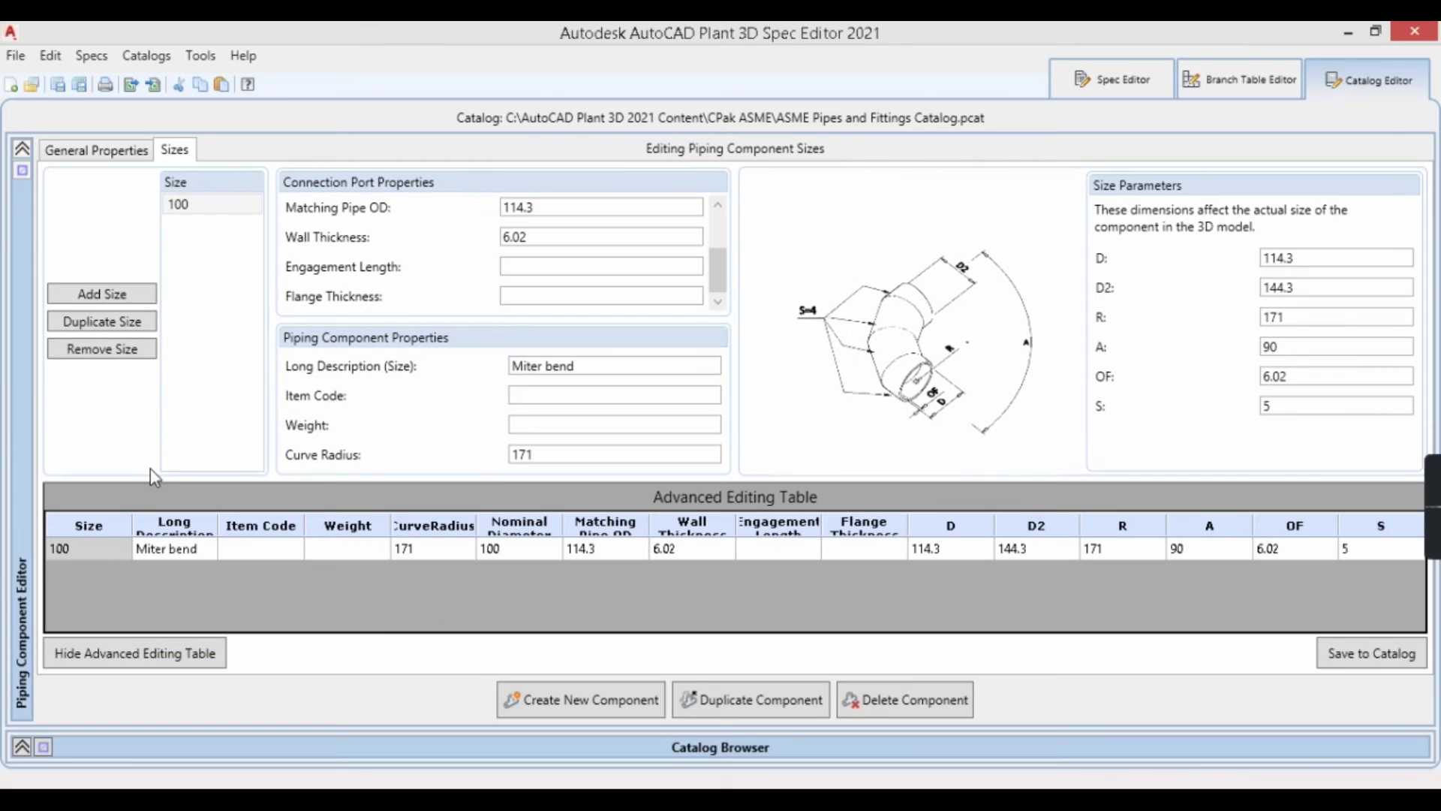
# Save 'Miter bend sch 40' to the catalog, then add it to Test Spec
pyautogui.click(600, 553)
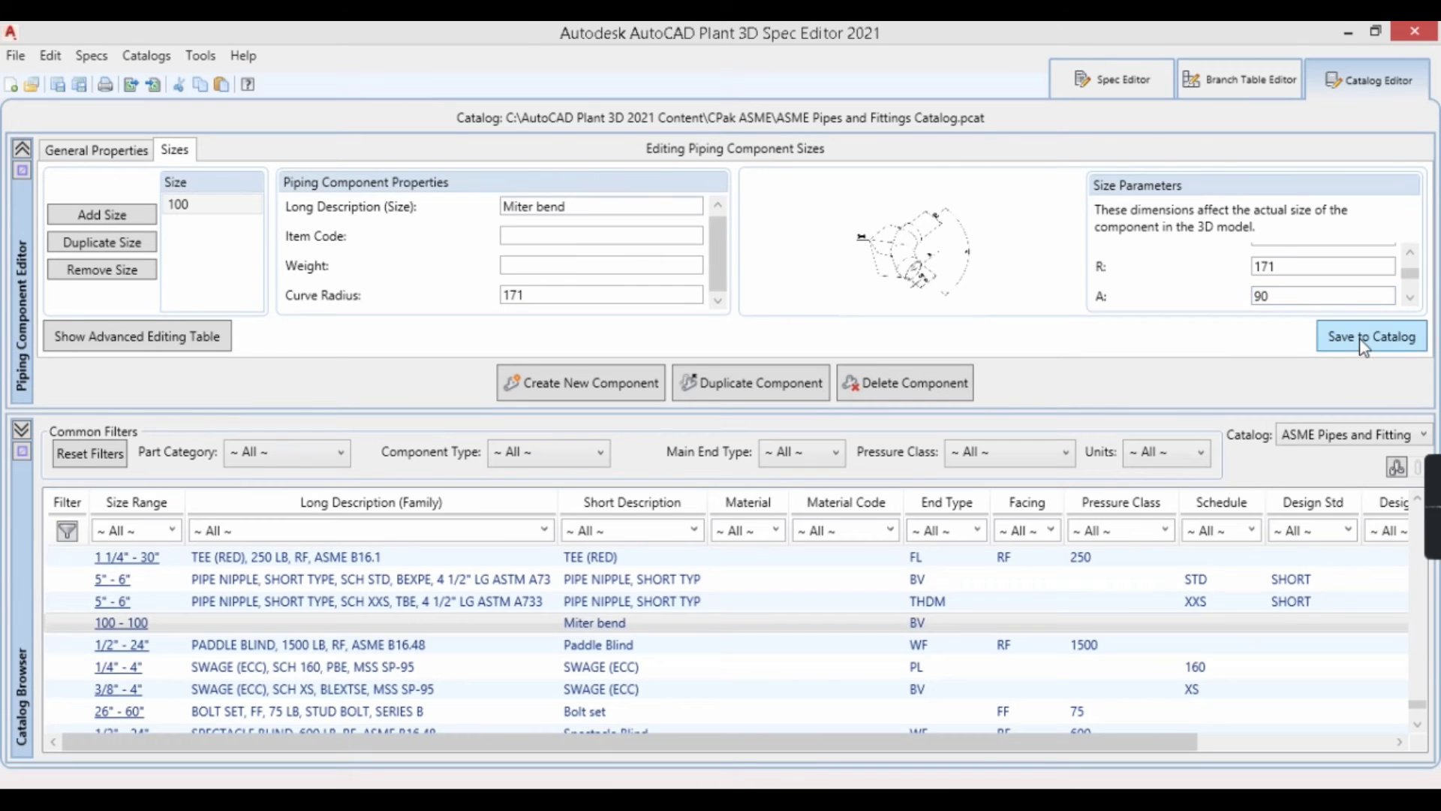
pyautogui.click(1311, 353)
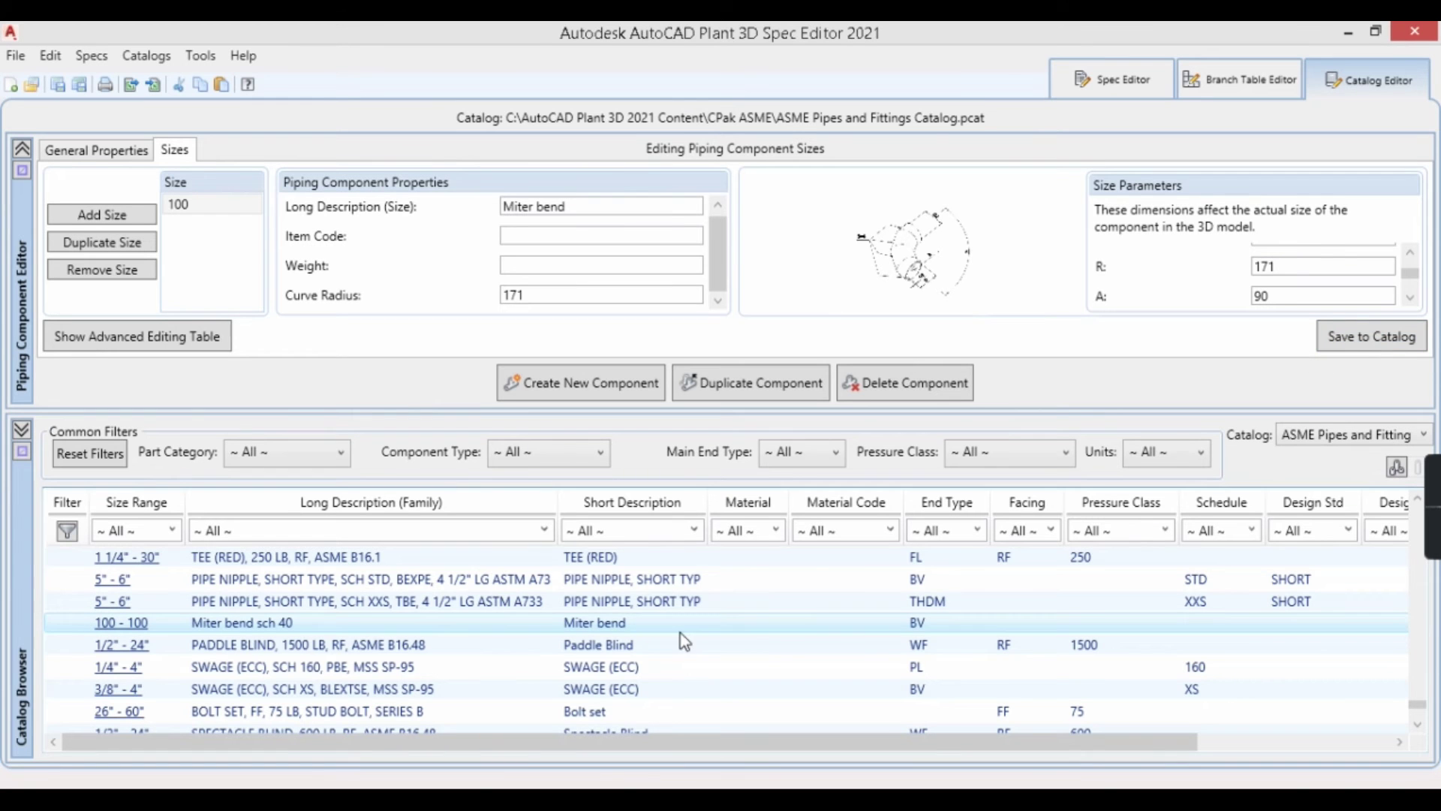
pyautogui.rightClick(264, 622)
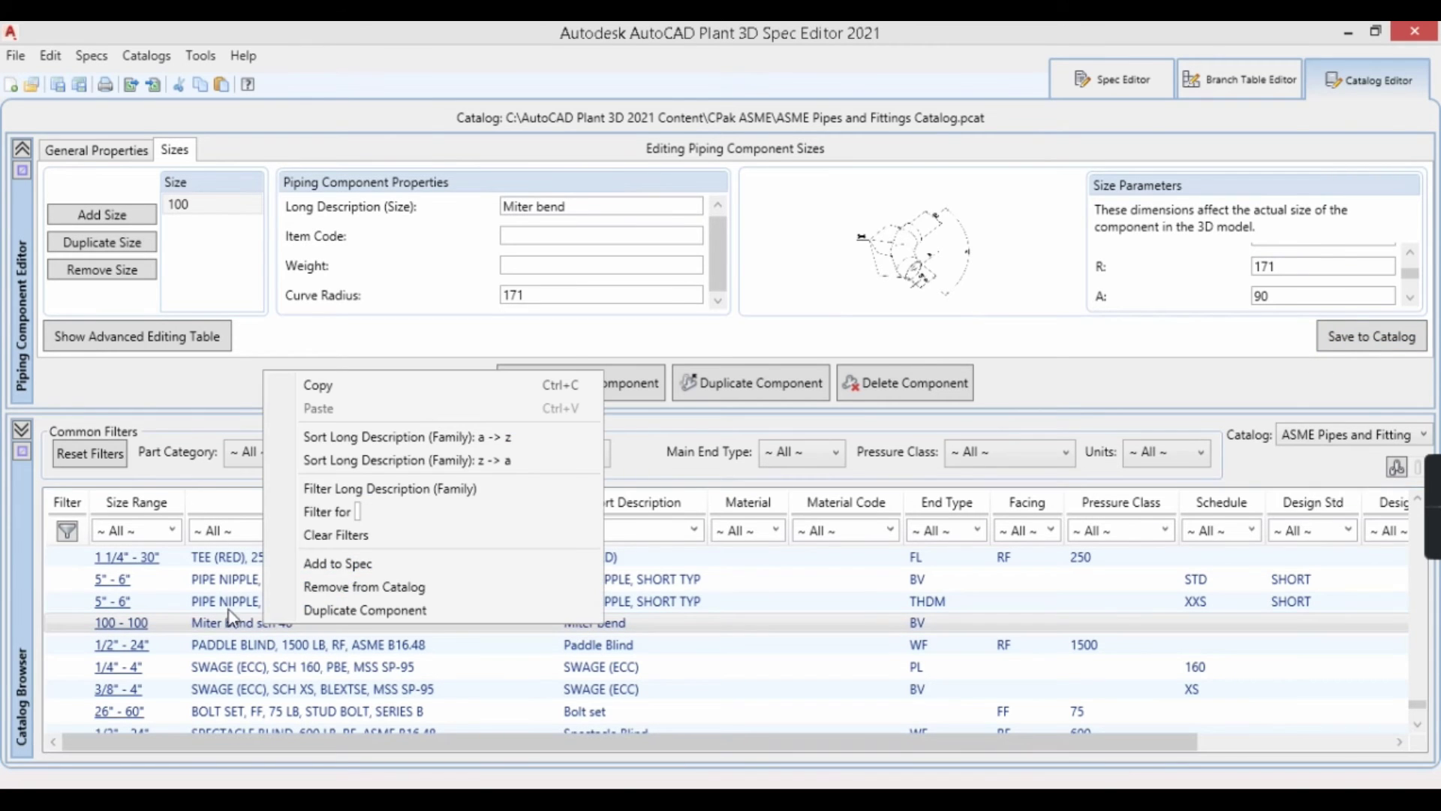
pyautogui.click(368, 566)
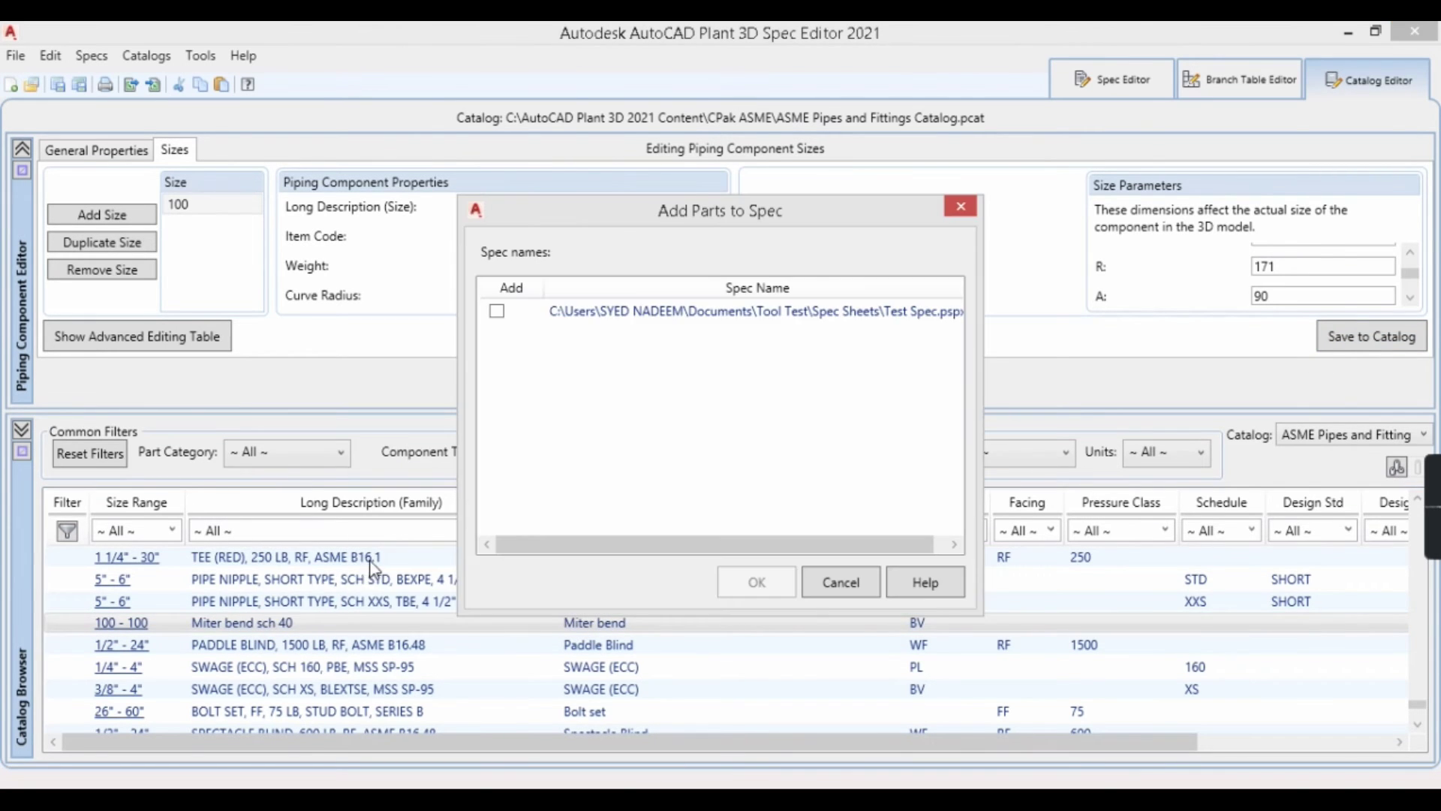
pyautogui.click(497, 312)
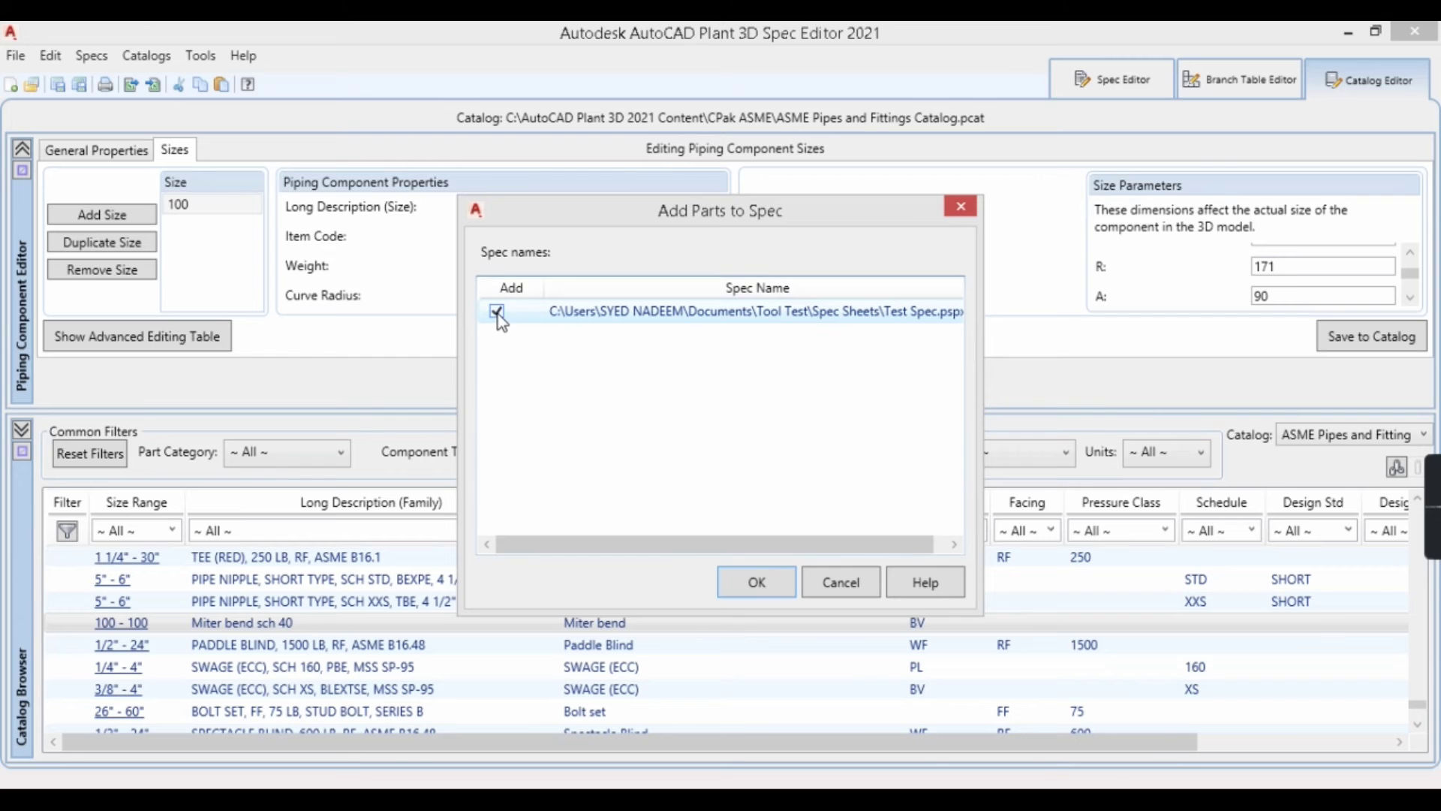
pyautogui.click(757, 584)
# Select Miter bend sch 40 on the spec sheet, save Test Spec, and close the Spec Editor
pyautogui.click(1130, 88)
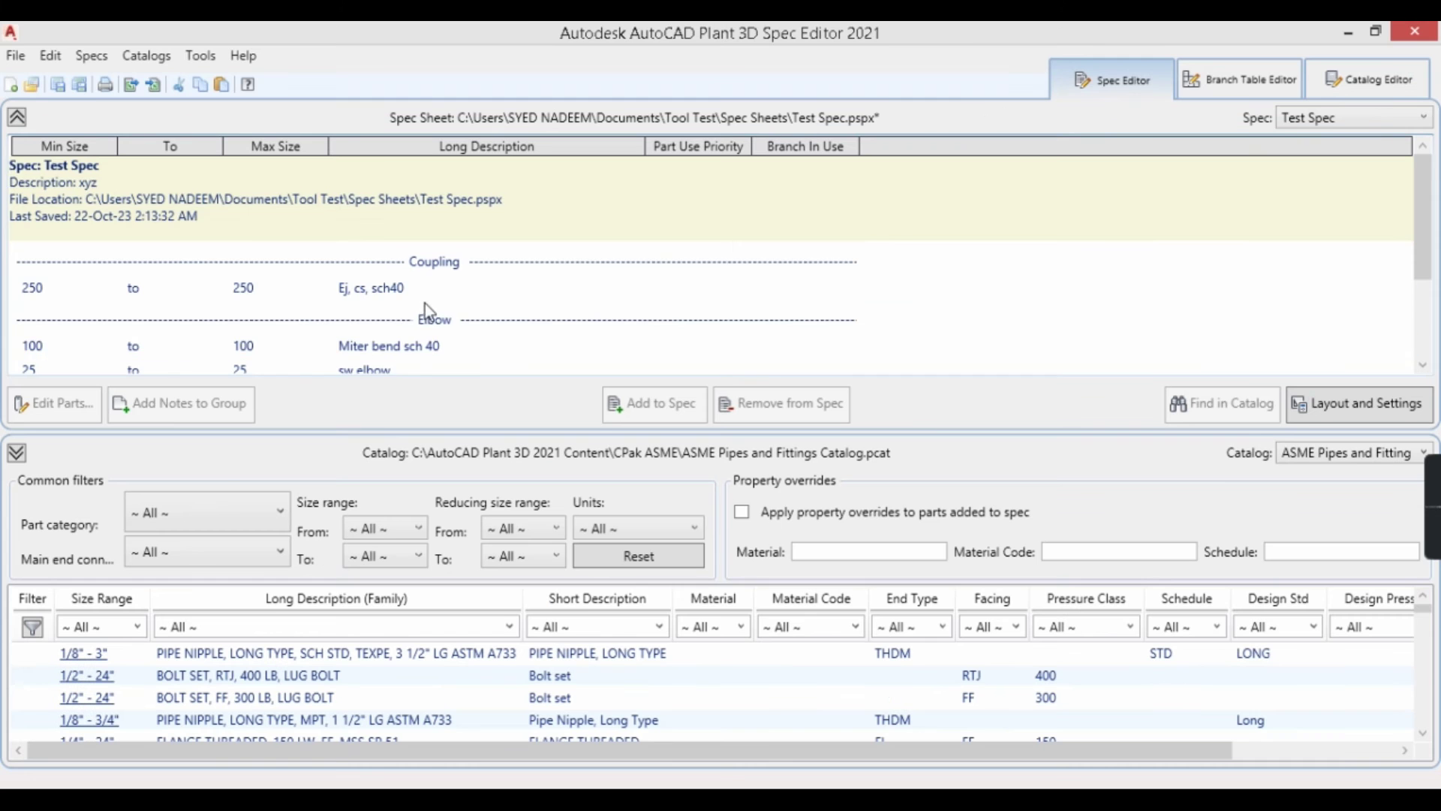
pyautogui.click(473, 259)
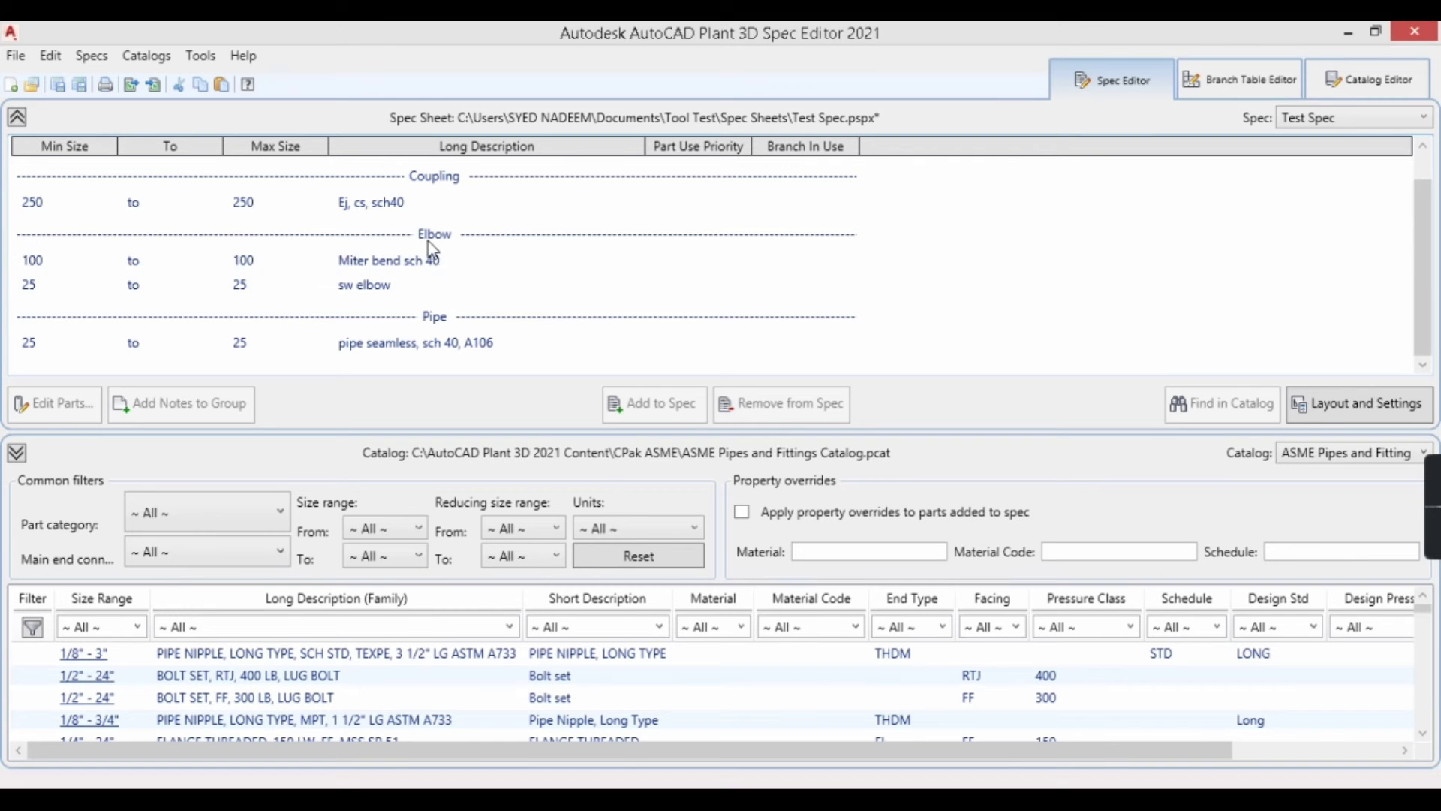
pyautogui.click(400, 271)
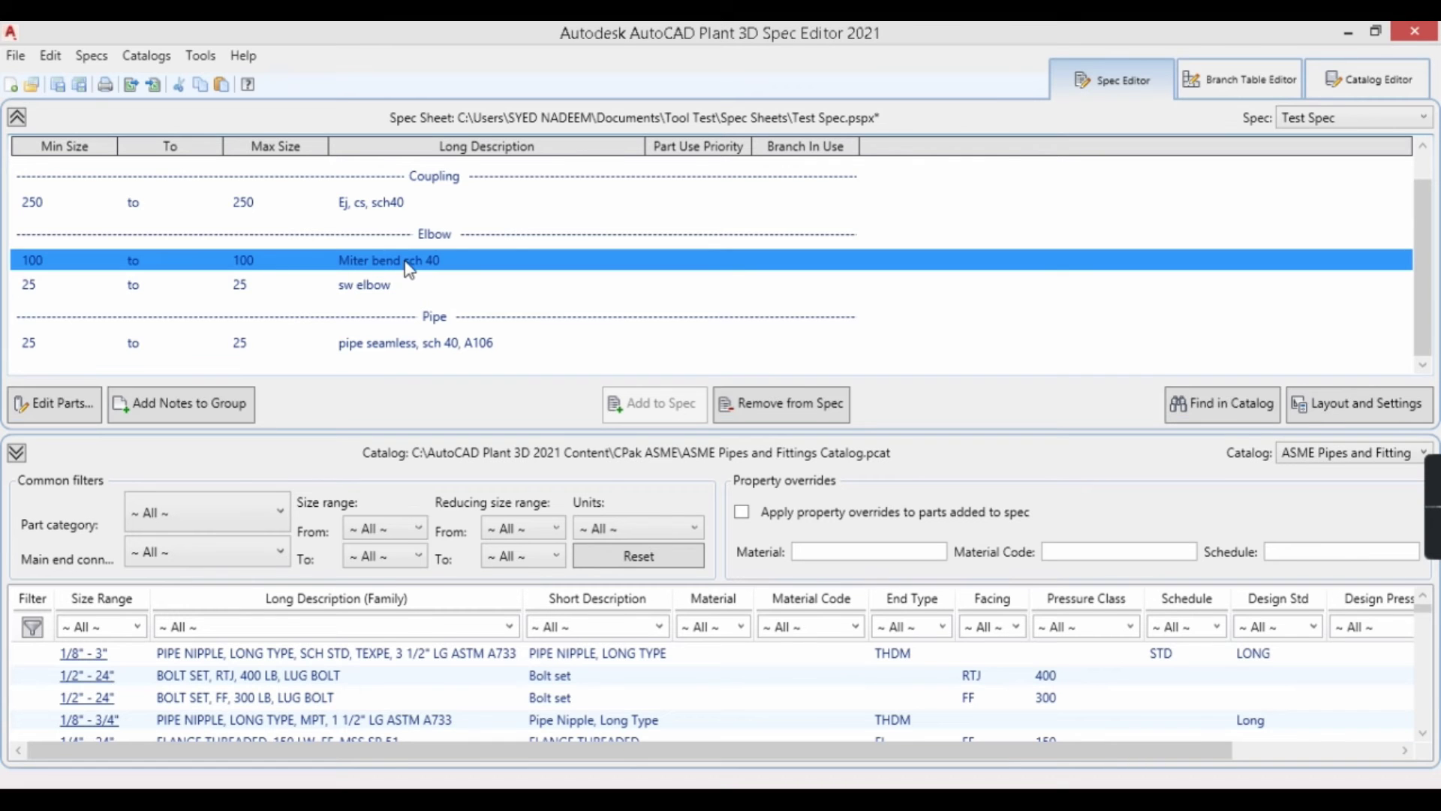
pyautogui.hotkey('ctrl', 's')
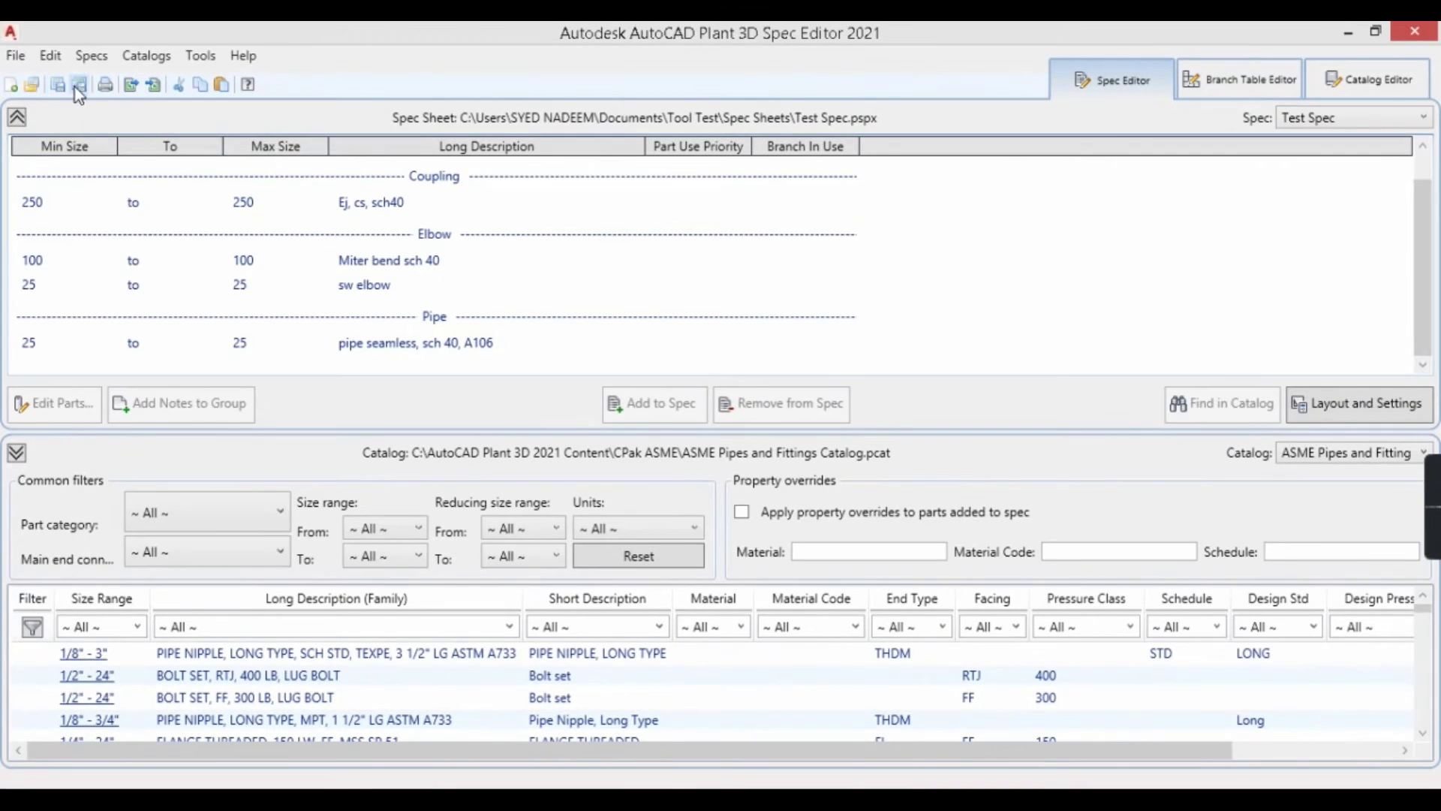
pyautogui.click(1415, 32)
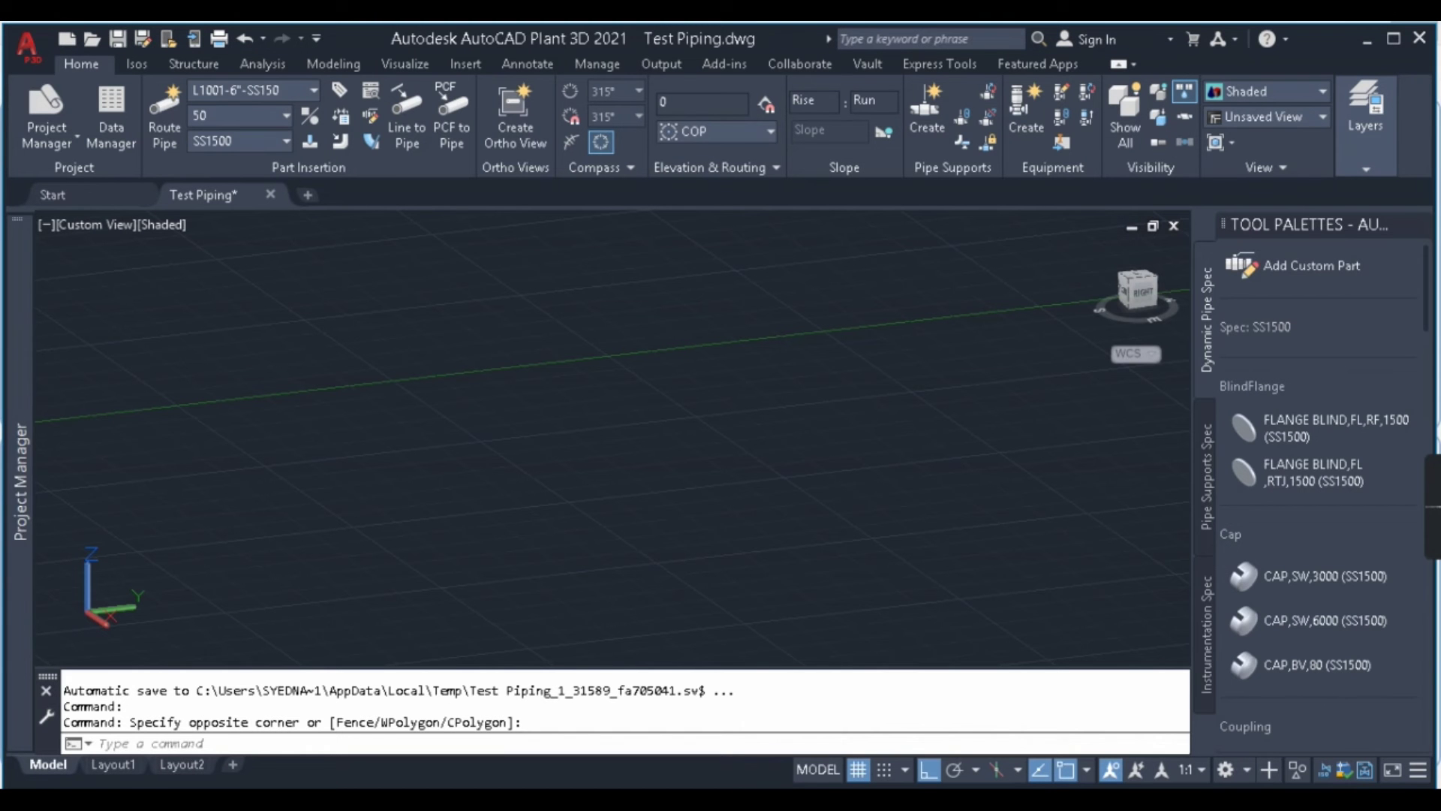
# Choose Test Spec from the Part Insertion spec dropdown
pyautogui.click(271, 137)
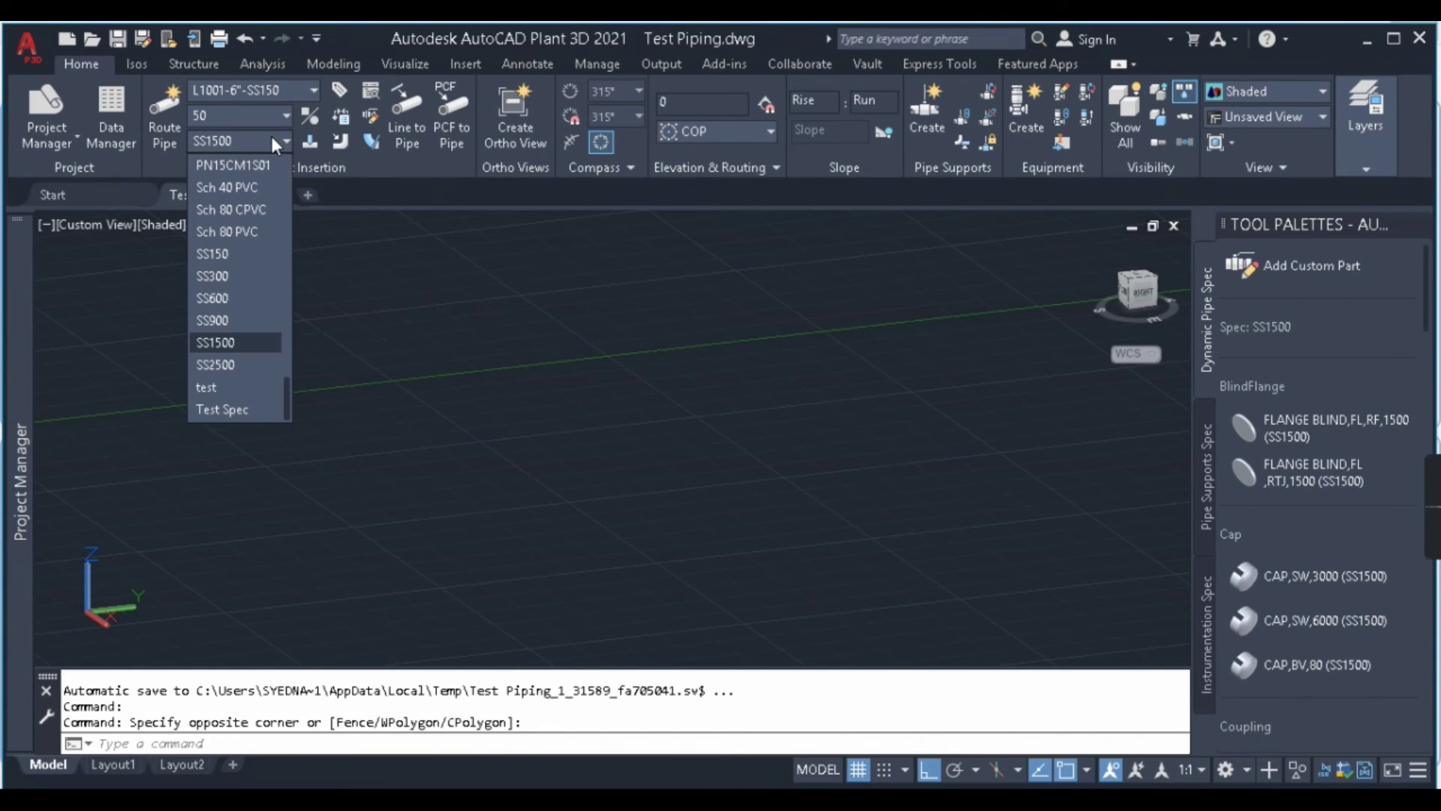
pyautogui.click(224, 410)
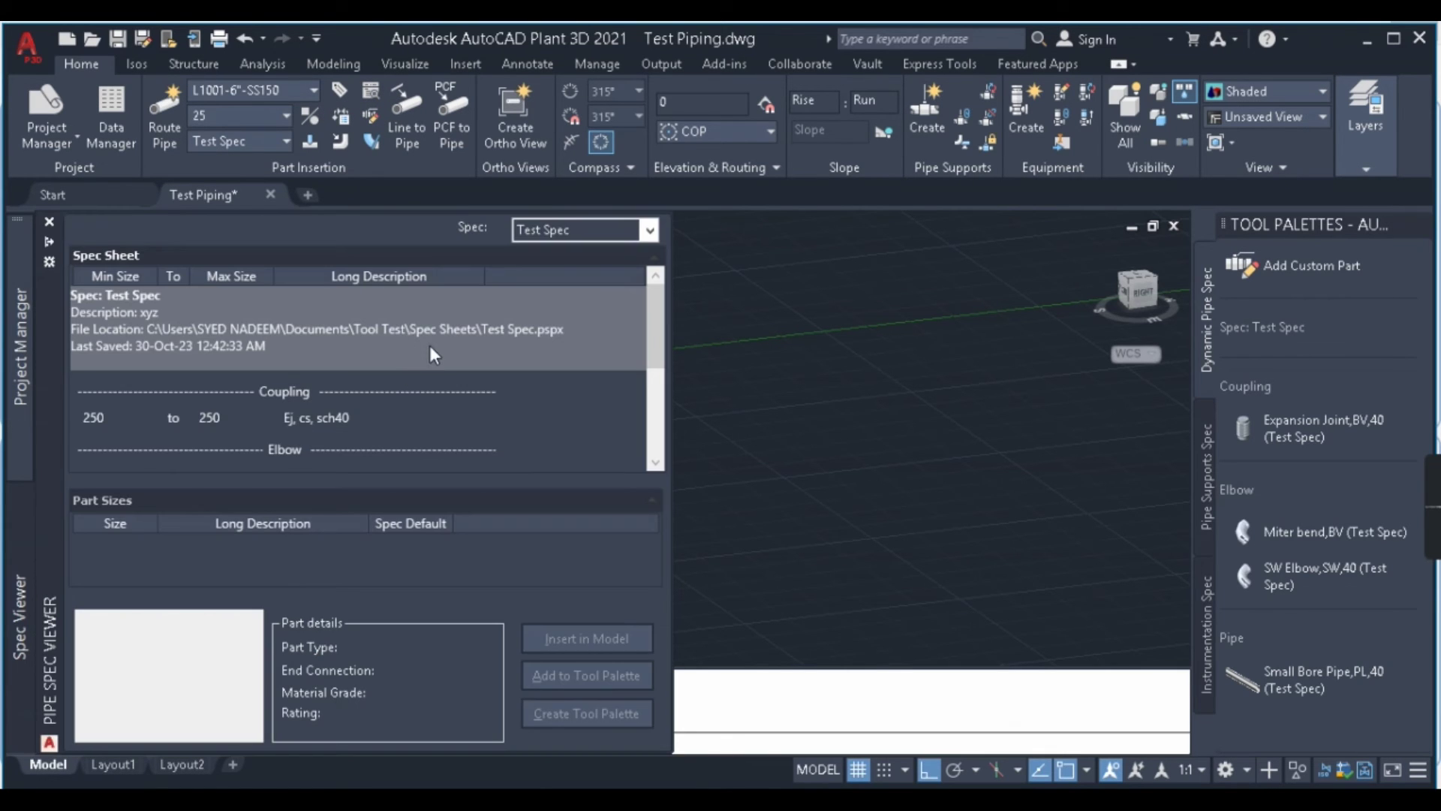
pyautogui.moveTo(660, 356); pyautogui.dragTo(661, 406)
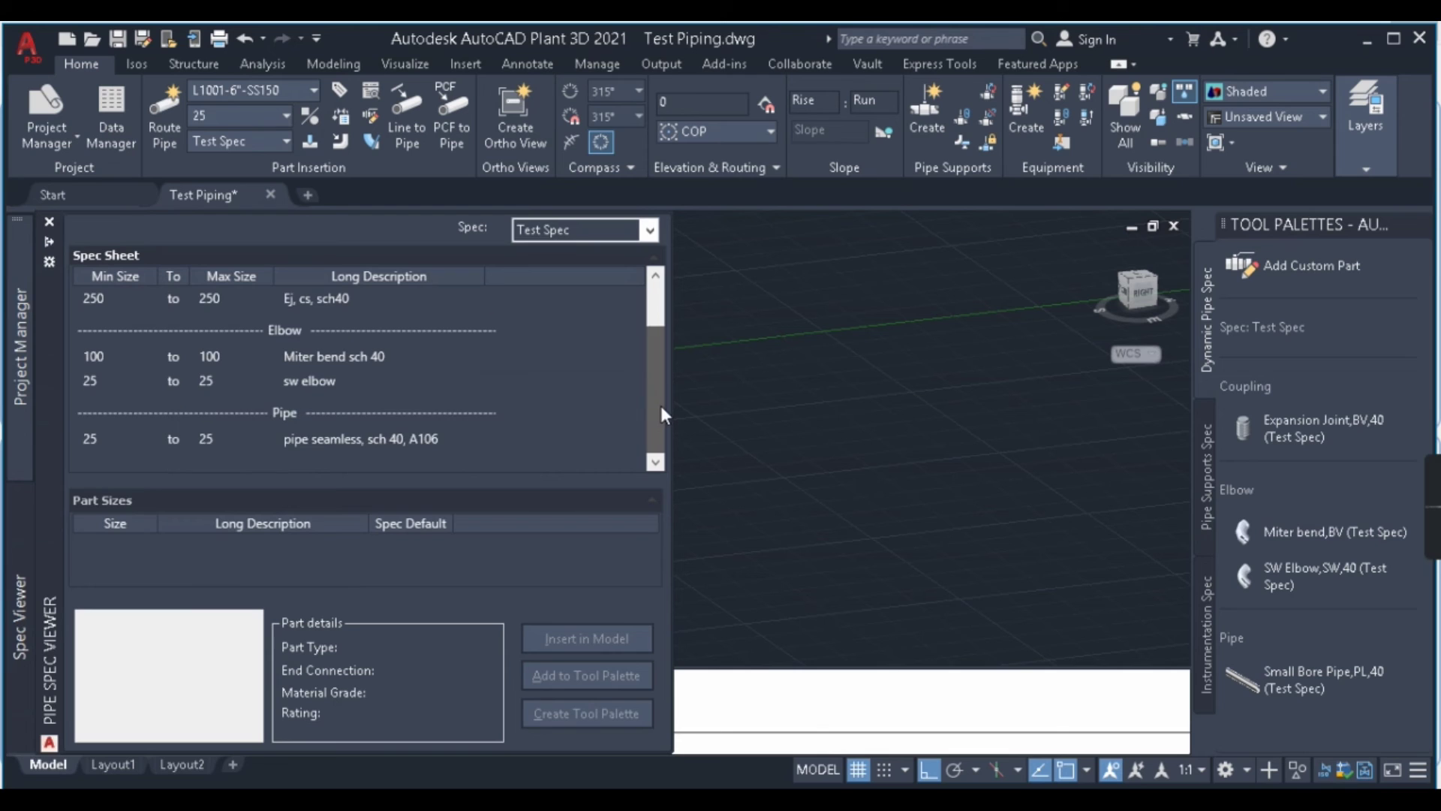
# Insert Miter bend sch 40 from Test Spec into Test Piping and set its rotation
pyautogui.click(302, 350)
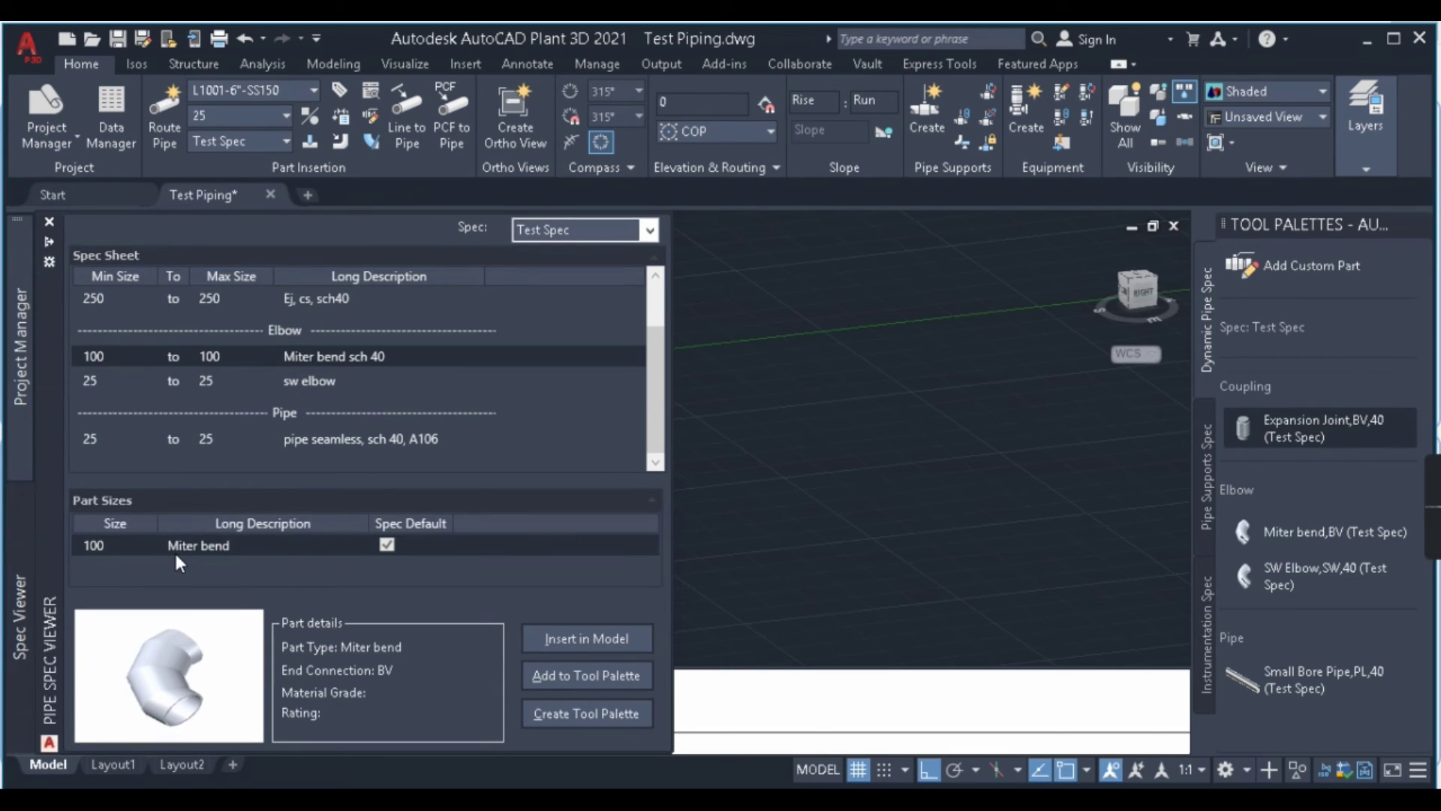
pyautogui.click(630, 639)
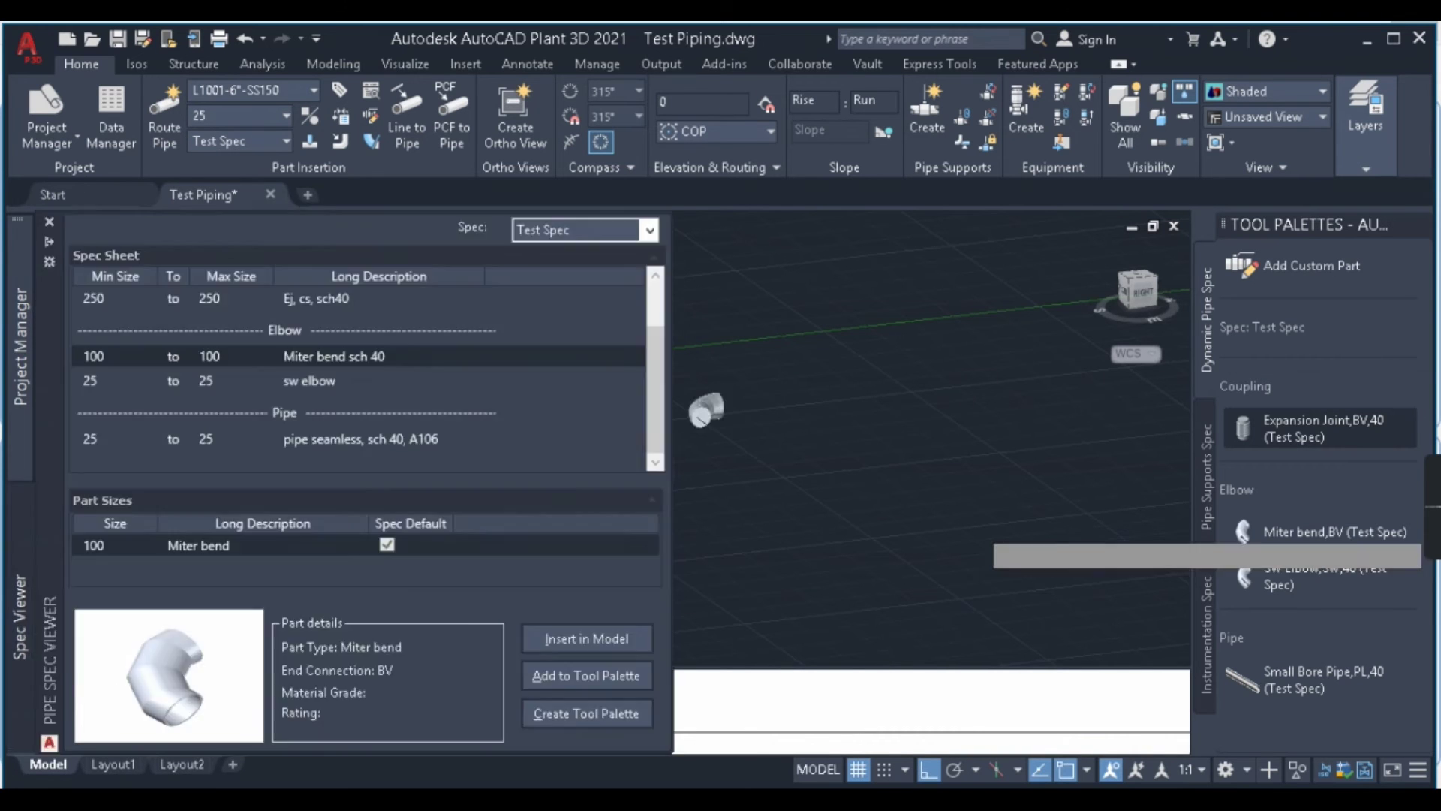
pyautogui.click(492, 424)
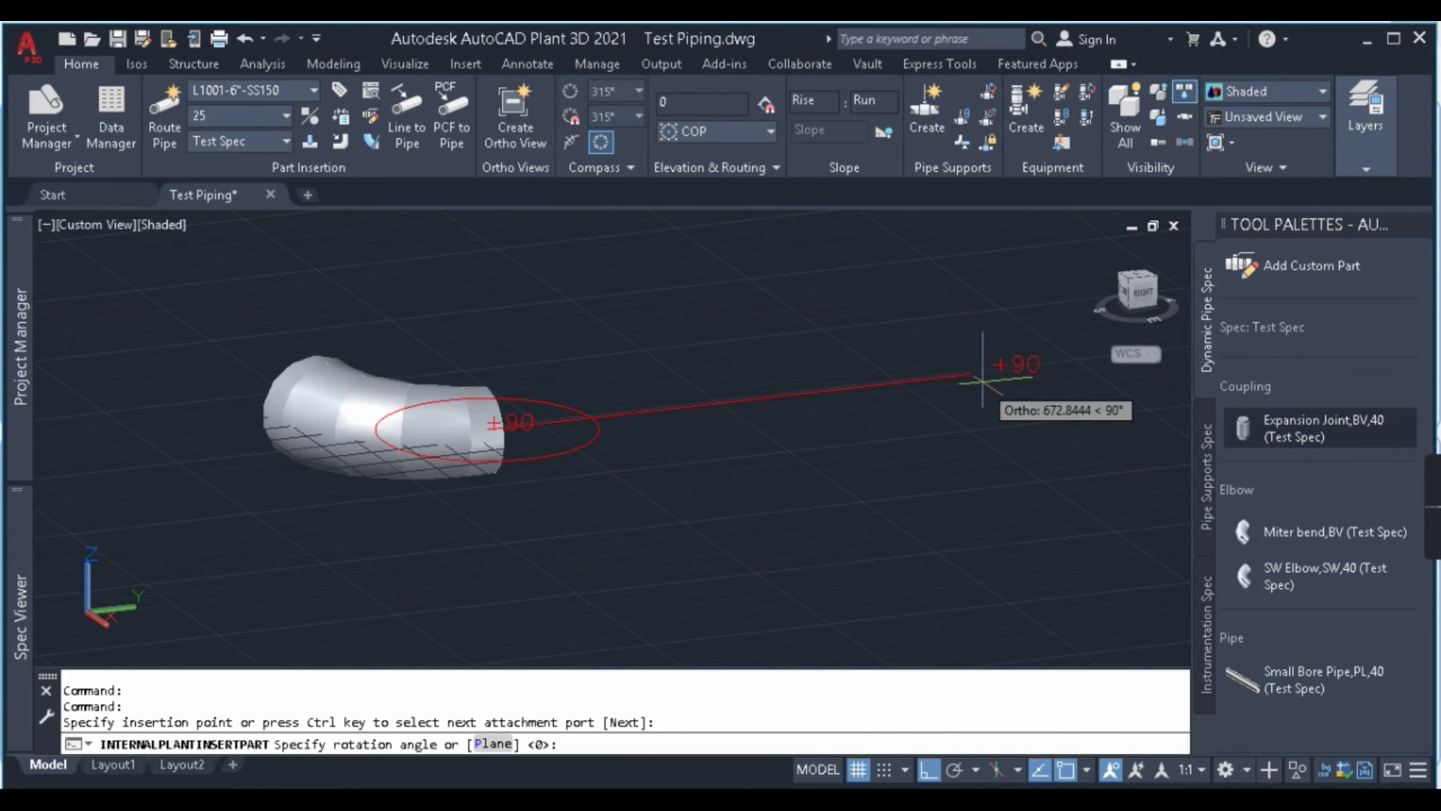
pyautogui.click(440, 612)
pyautogui.press('Escape')
pyautogui.moveTo(440, 612)
pyautogui.keyDown('shift'); pyautogui.mouseDown(button='middle')
pyautogui.moveTo(573, 515)
pyautogui.moveTo(556, 604)
pyautogui.mouseUp(button='middle'); pyautogui.keyUp('shift')
pyautogui.press('Escape')
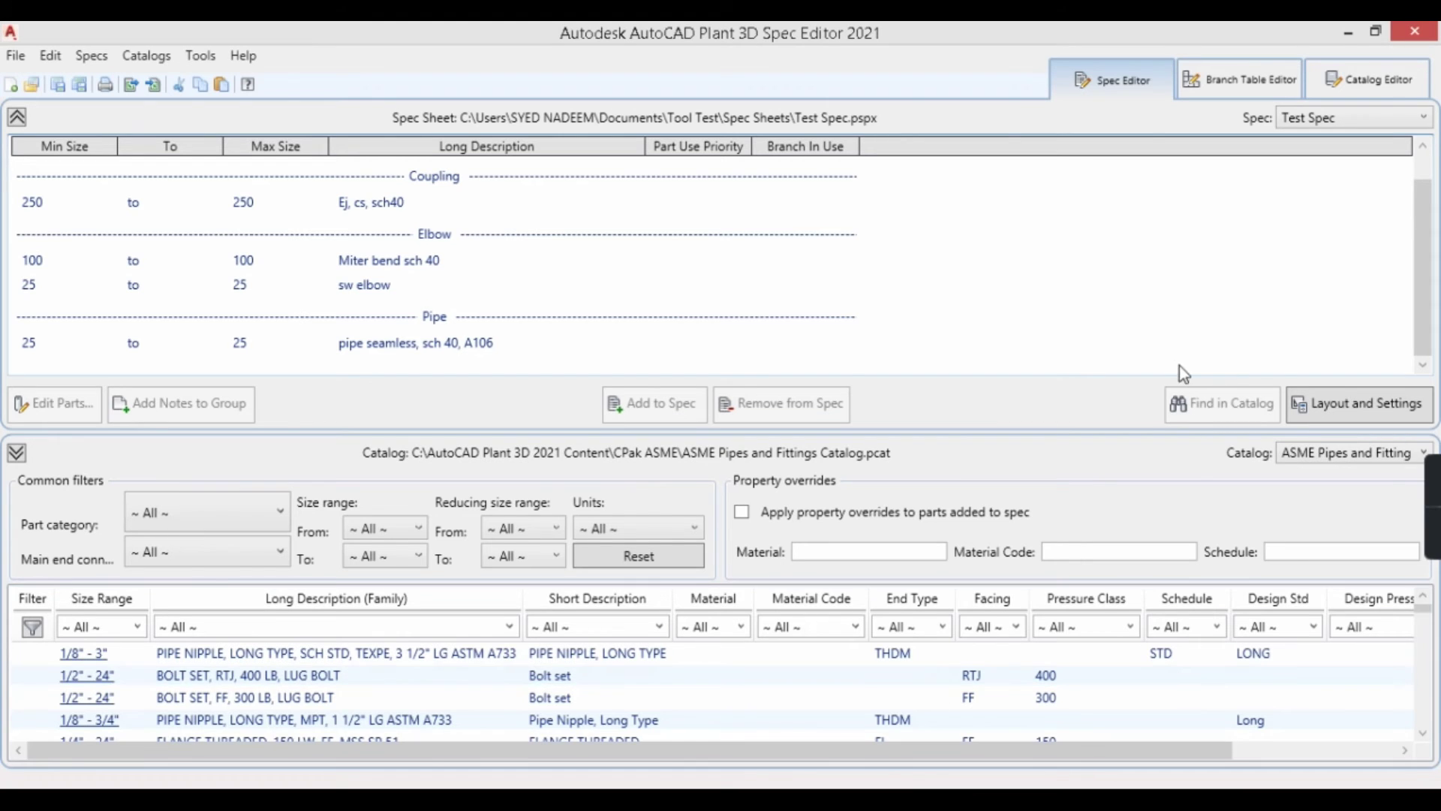
# In the Catalog Editor, change the miter bend's D2 from 144.3 to 114.3 and save to catalog
pyautogui.click(1361, 79)
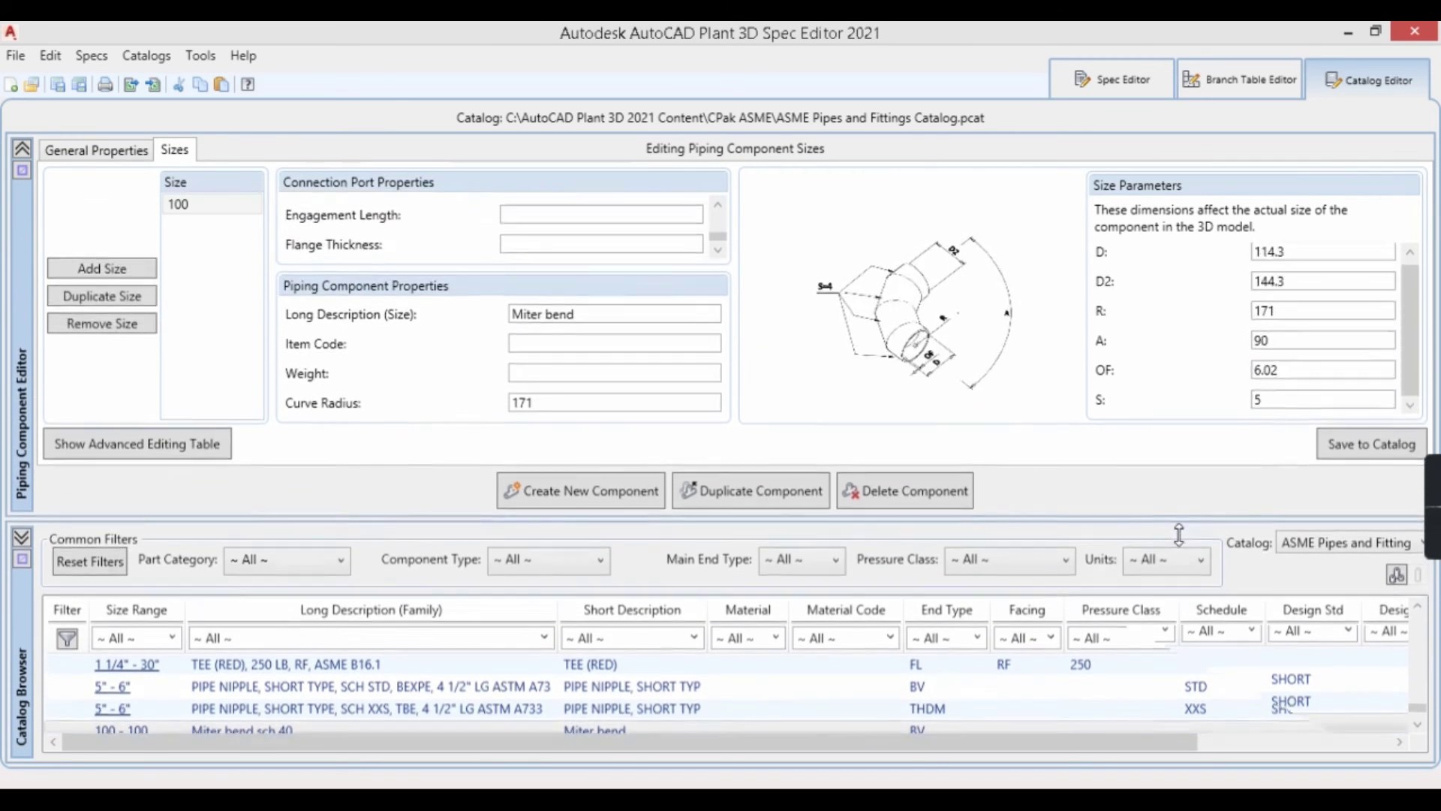
pyautogui.moveTo(1175, 412); pyautogui.dragTo(1178, 552)
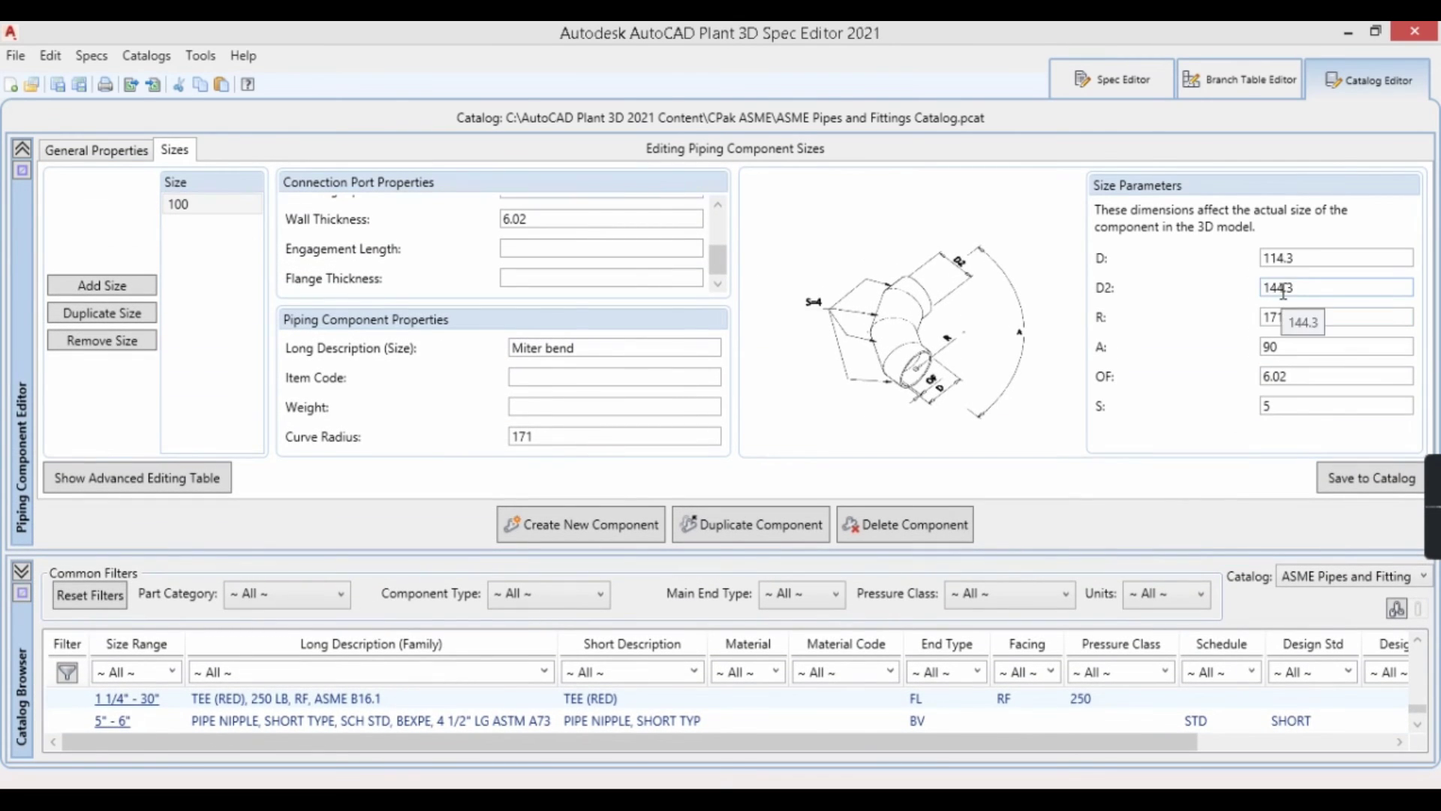
pyautogui.click(1283, 289)
pyautogui.write('114.3')
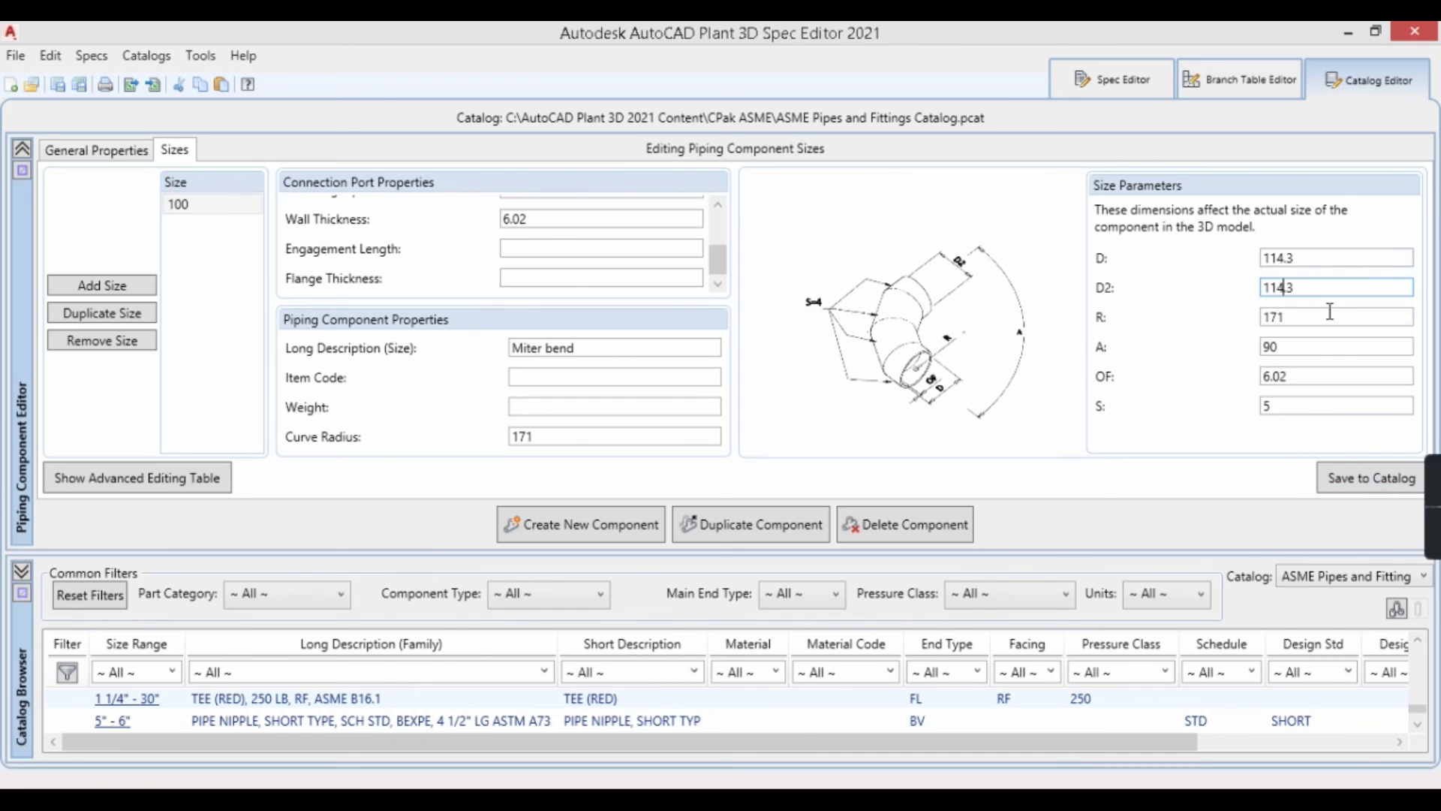
pyautogui.click(1353, 481)
pyautogui.moveTo(1003, 555); pyautogui.dragTo(1350, 462)
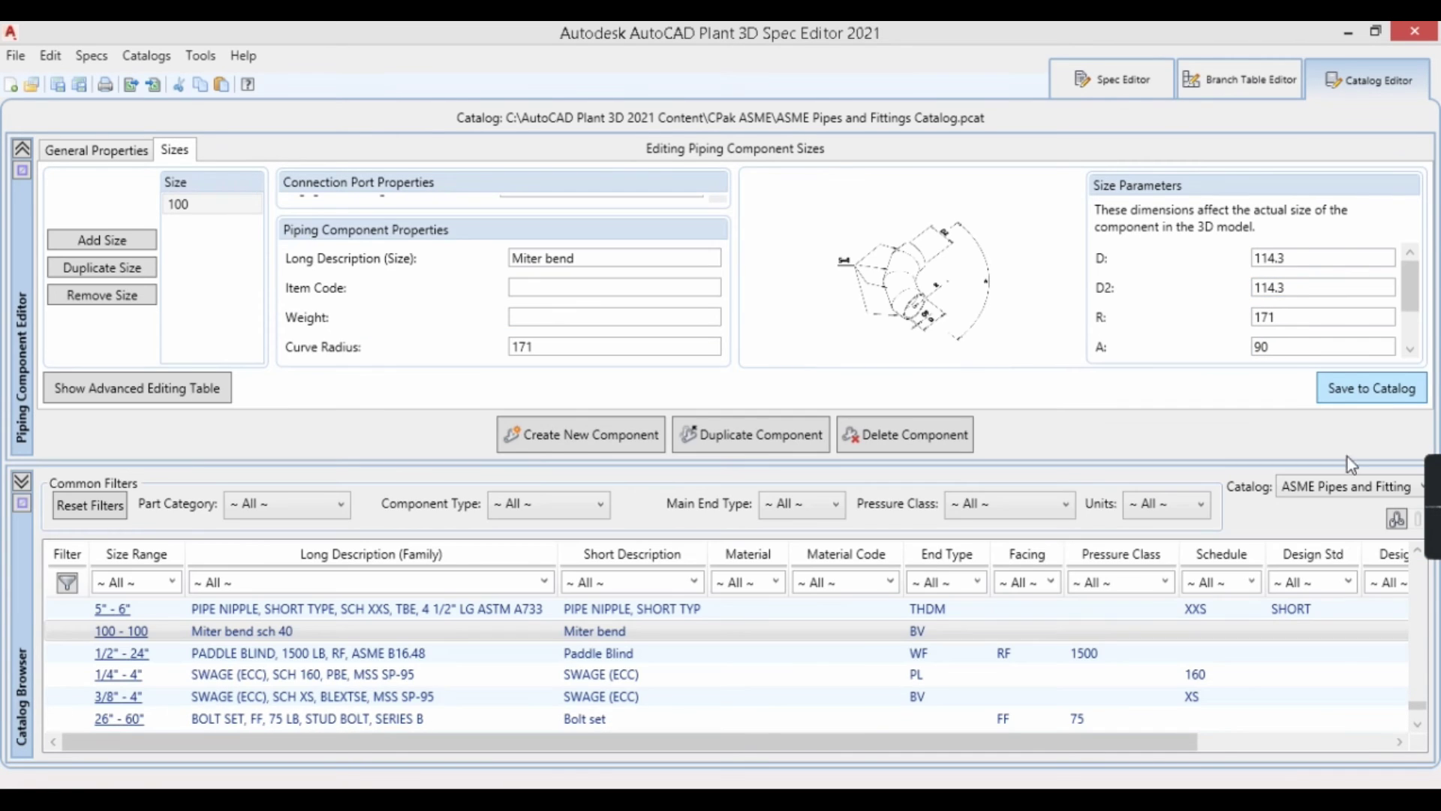
# Run Check for Updates from Catalogs on the Miter bend row and update spec parts to match
pyautogui.click(1118, 89)
pyautogui.click(277, 343)
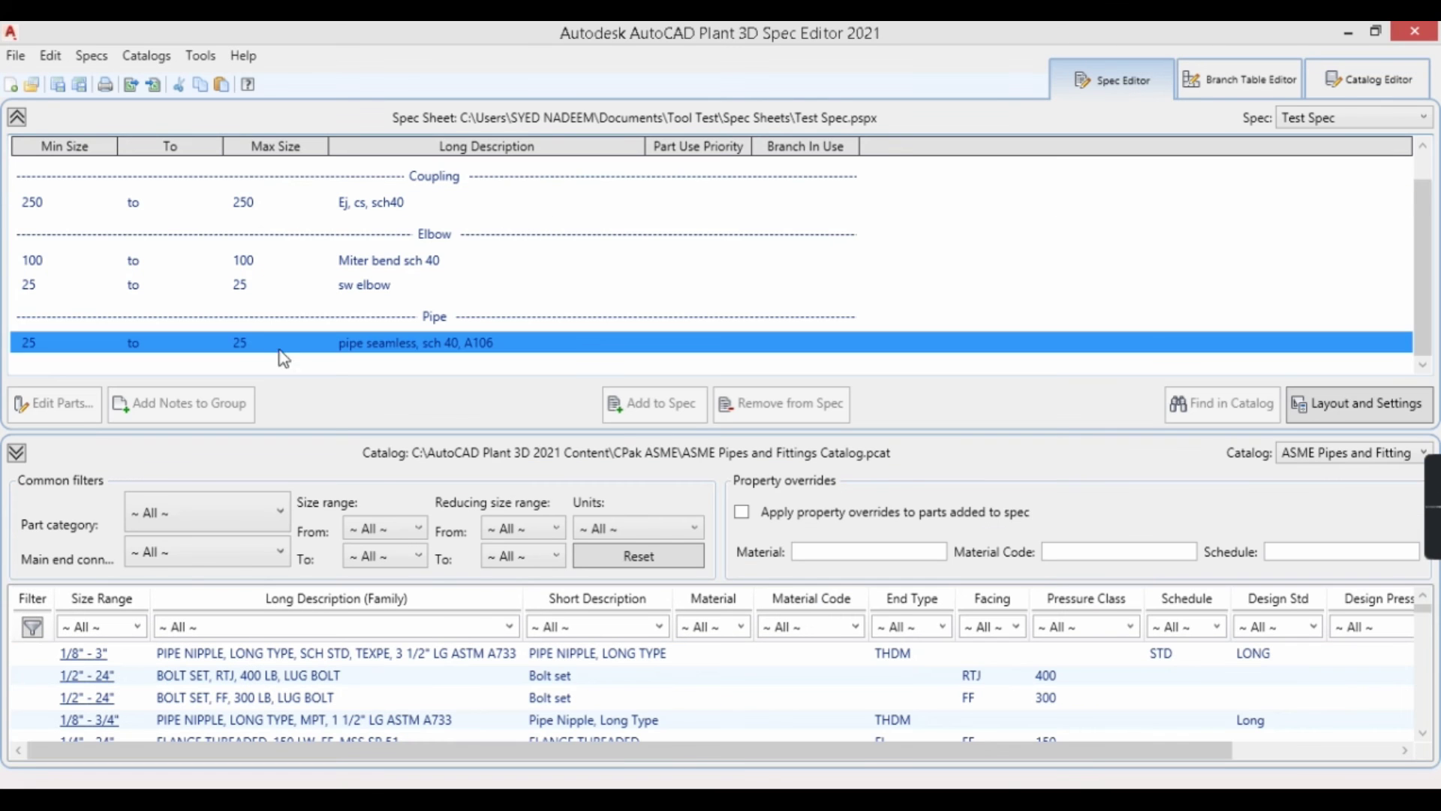
pyautogui.click(408, 284)
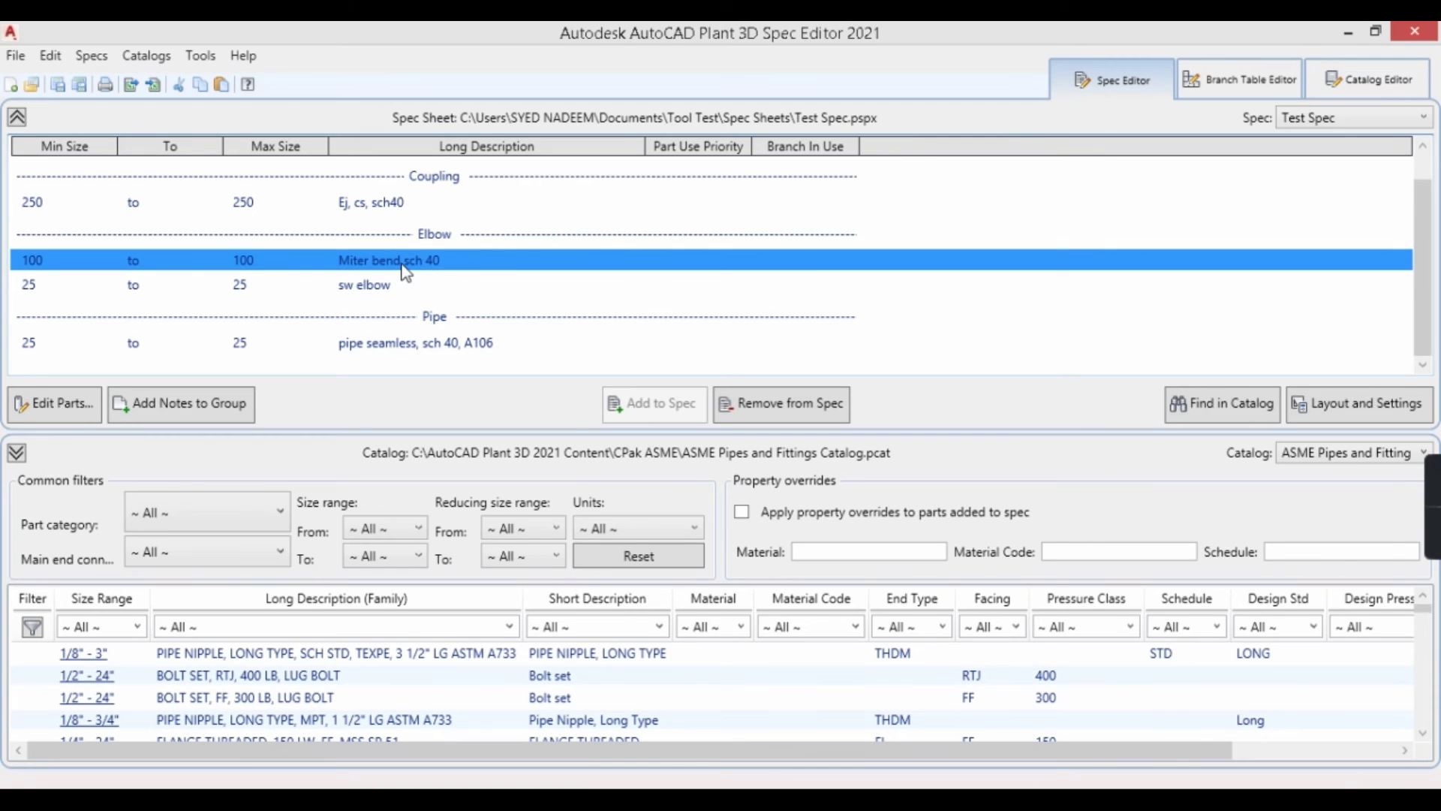
pyautogui.keyDown('ctrl'); pyautogui.click(688, 288); pyautogui.keyUp('ctrl')
pyautogui.keyDown('ctrl'); pyautogui.click(582, 286); pyautogui.keyUp('ctrl')
pyautogui.keyDown('ctrl'); pyautogui.click(112, 283); pyautogui.keyUp('ctrl')
pyautogui.click(325, 263)
pyautogui.rightClick(388, 262)
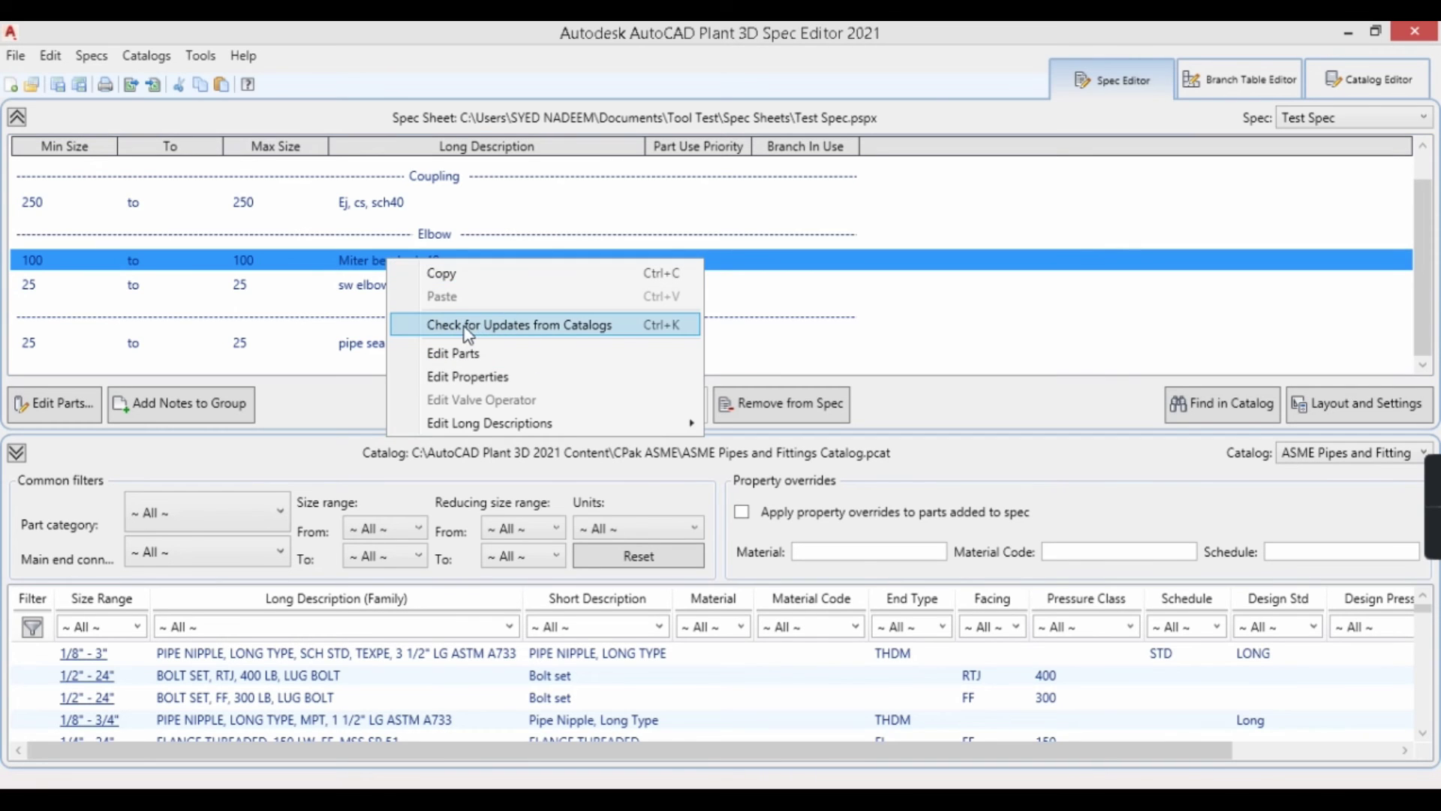
pyautogui.click(522, 325)
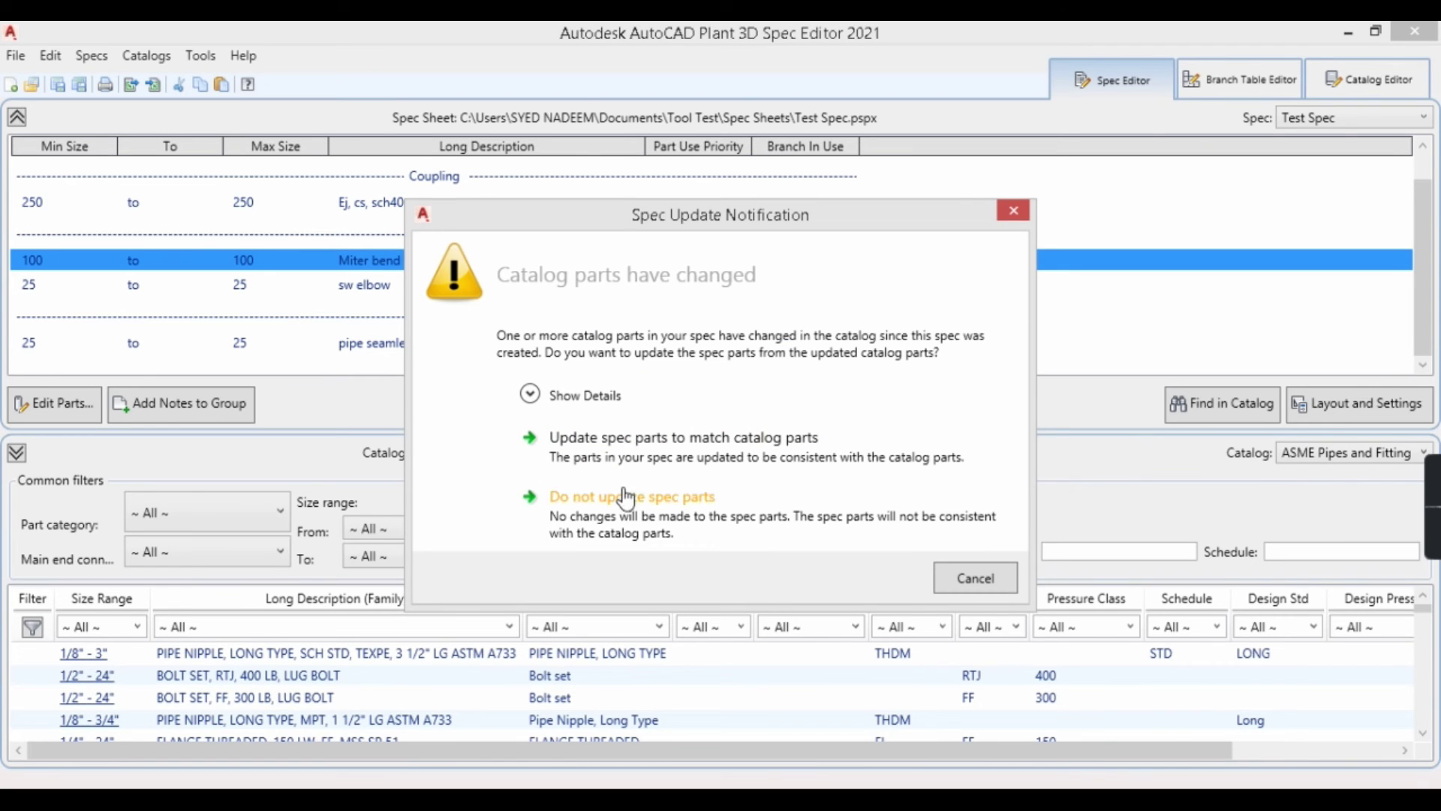
pyautogui.click(619, 444)
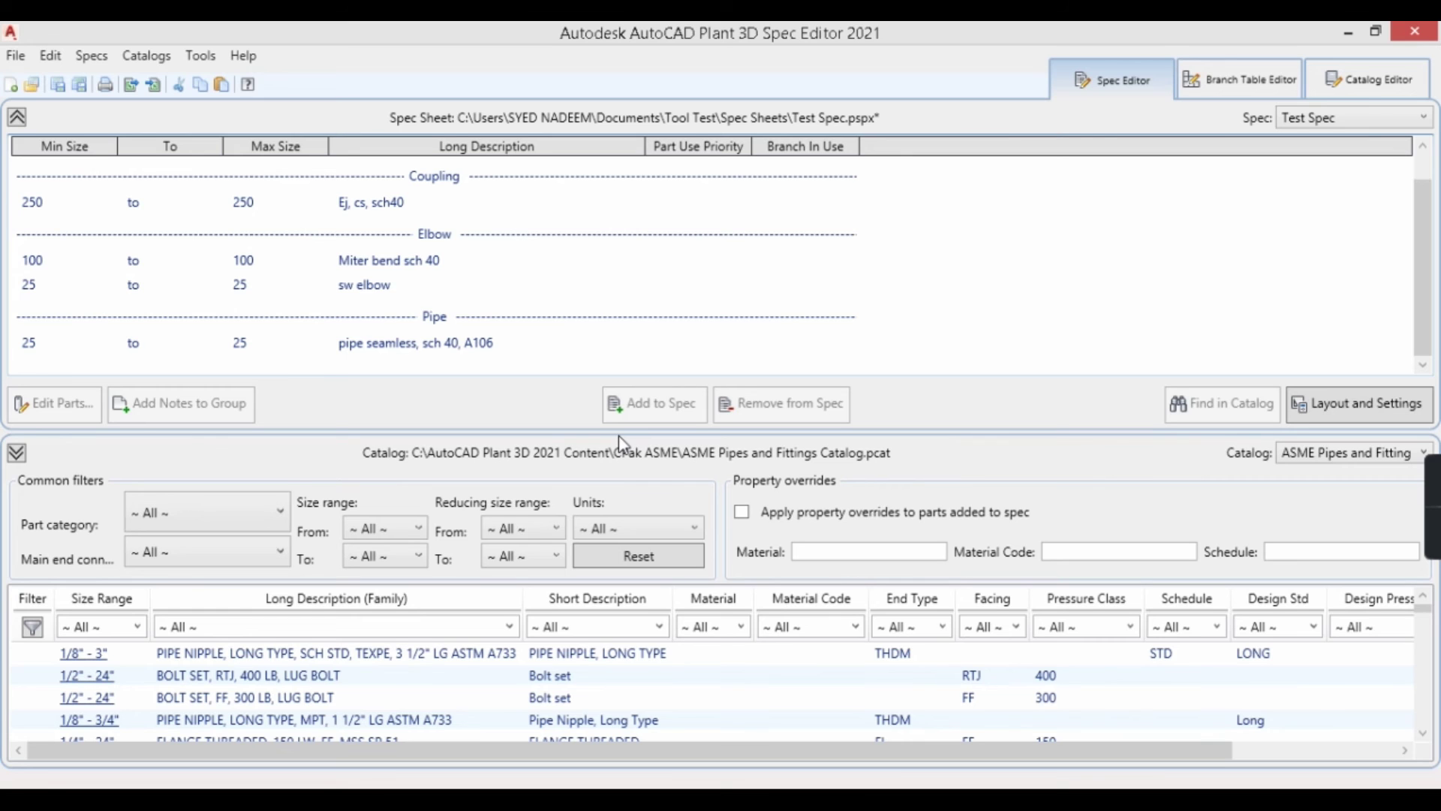
# Review the Miter bend sch 40 and sw elbow entries, then save Test Spec
pyautogui.click(417, 264)
pyautogui.click(427, 292)
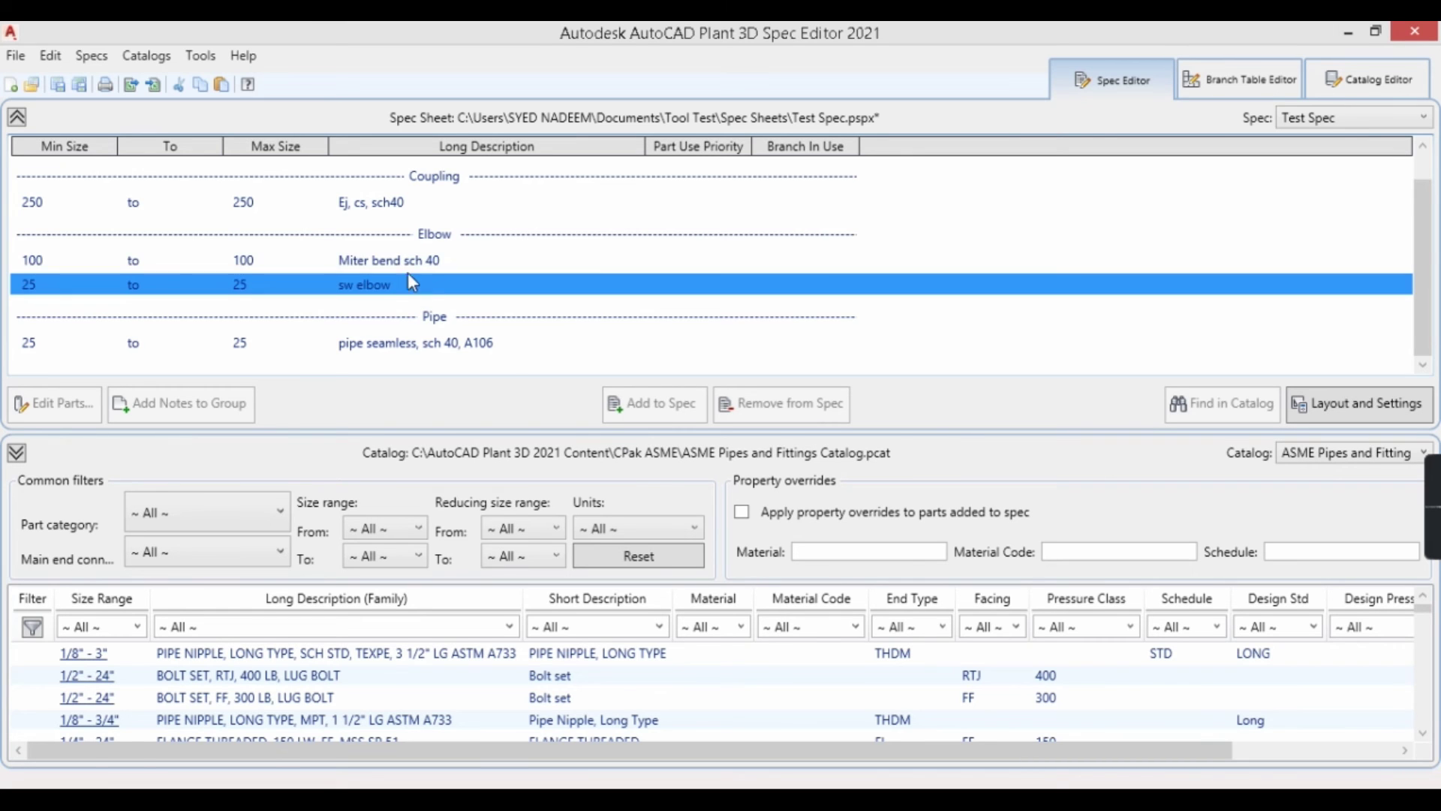
pyautogui.click(394, 267)
pyautogui.click(444, 283)
pyautogui.click(418, 258)
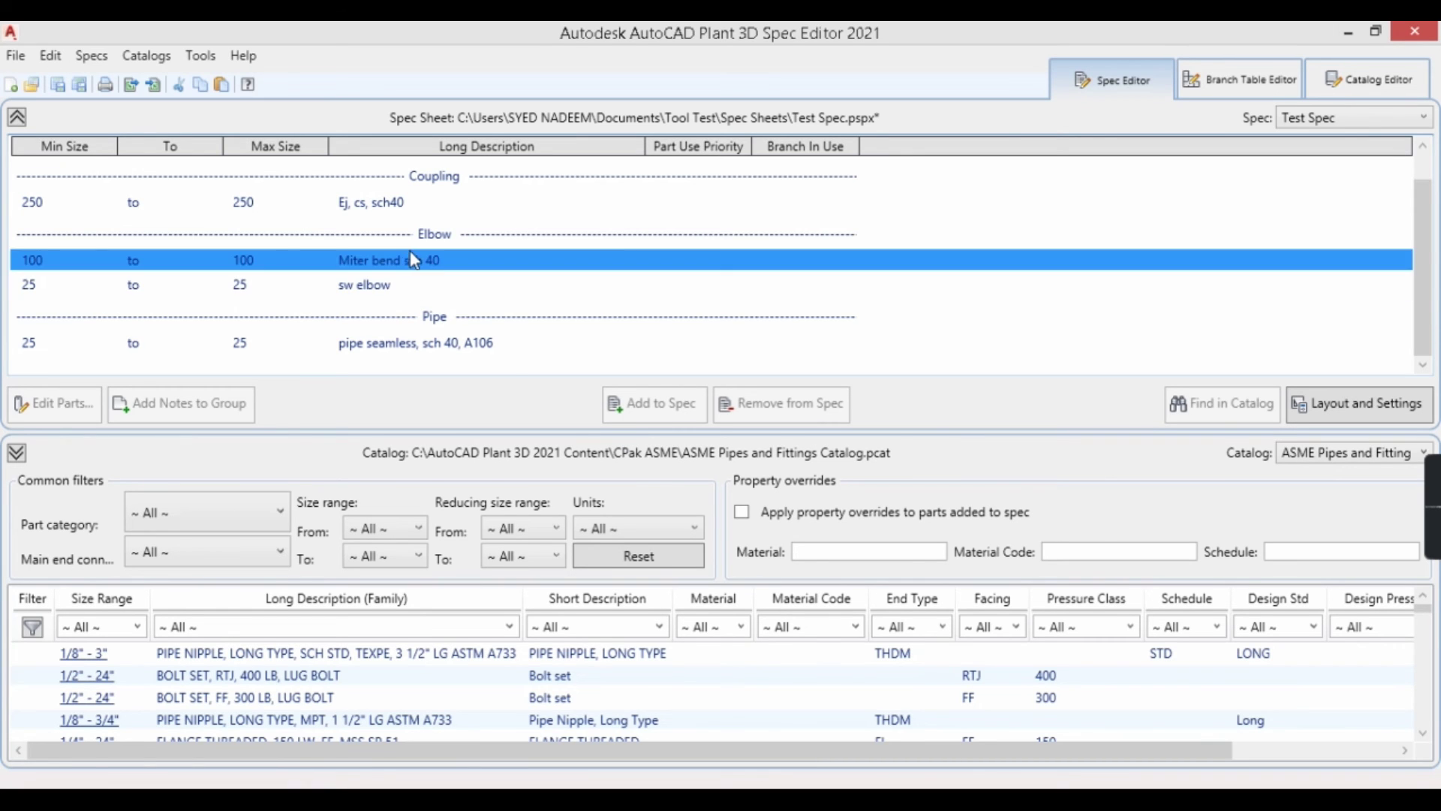
pyautogui.click(1115, 219)
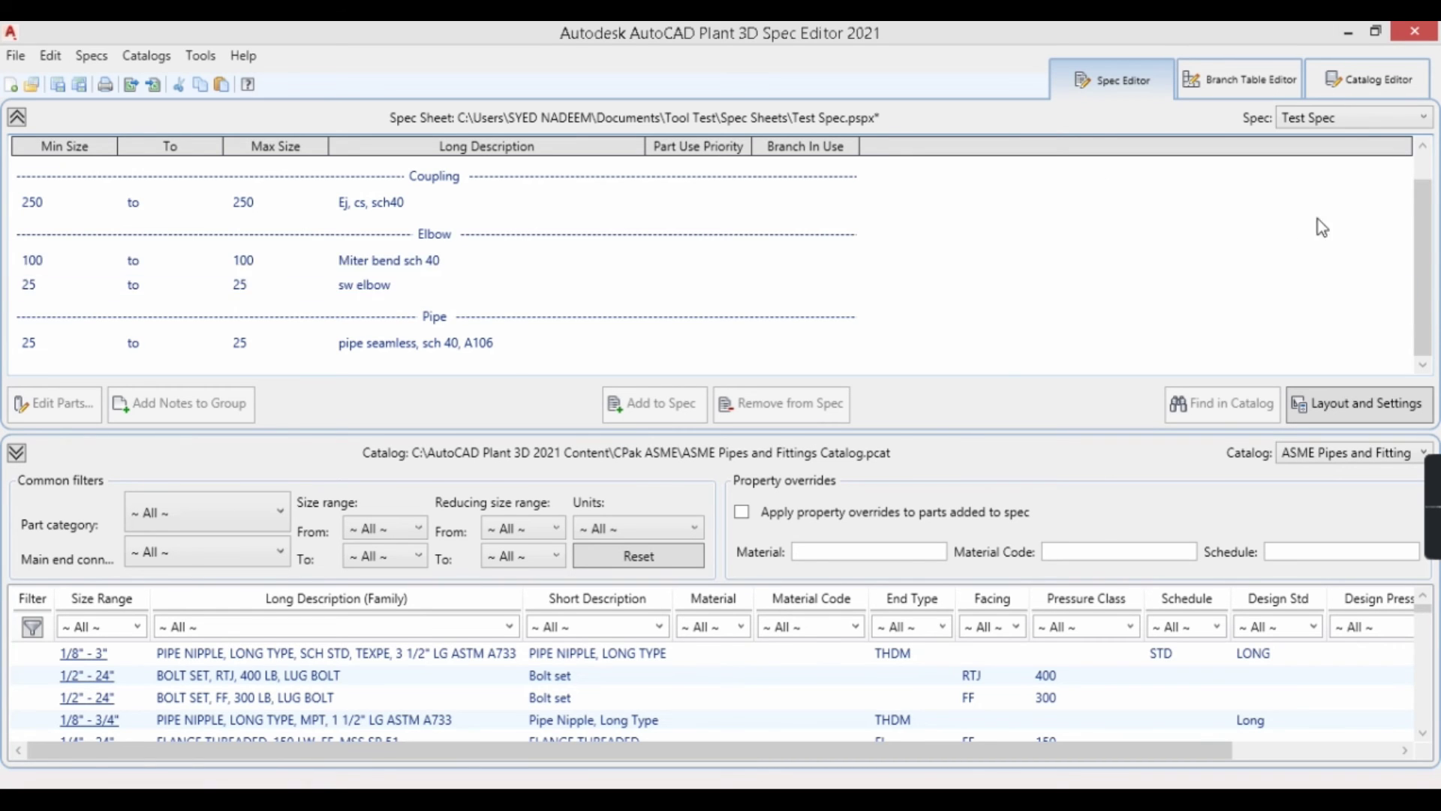
pyautogui.click(58, 85)
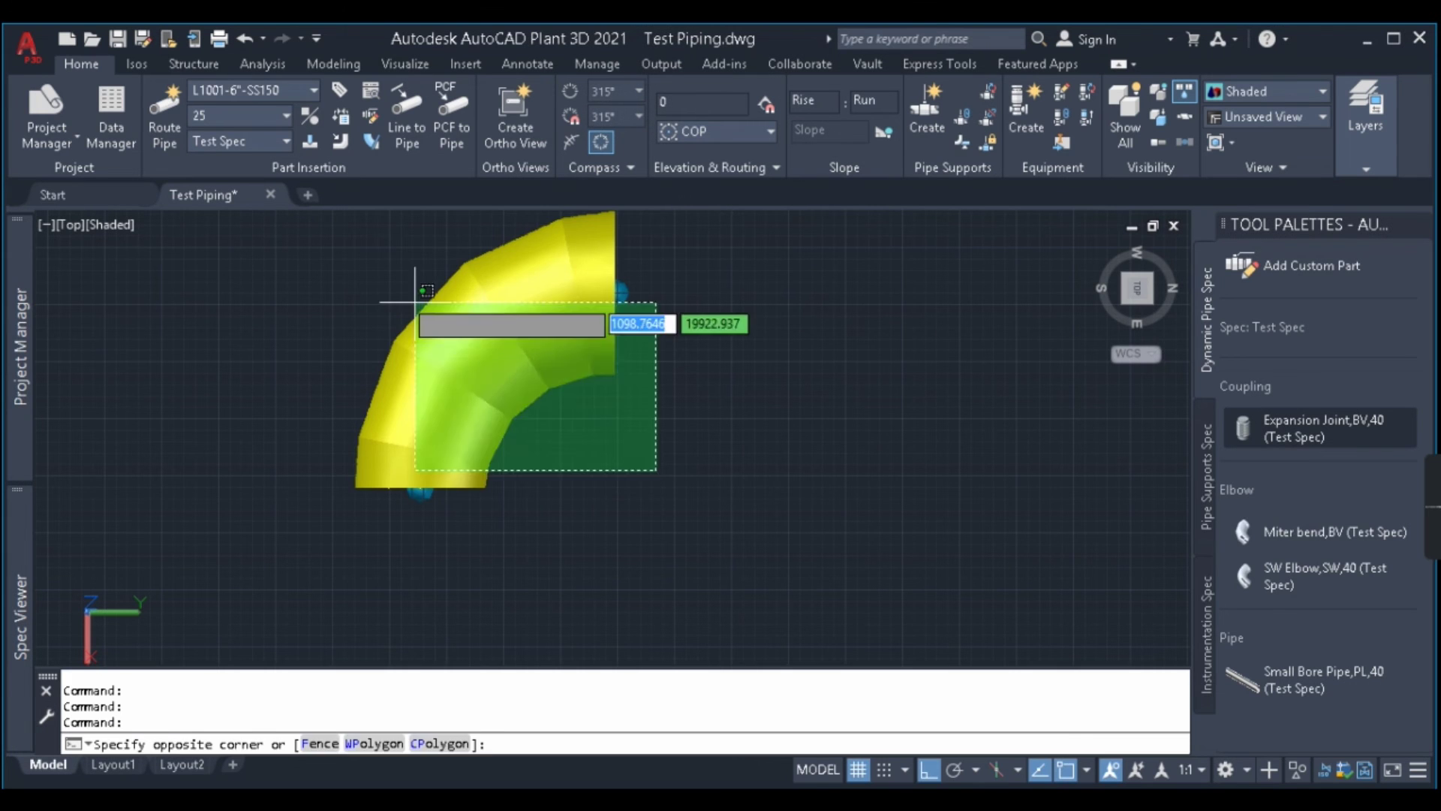
# Erase the old part and insert the updated 100 mm Miter bend with a new point and rotation
pyautogui.click(641, 440)
pyautogui.write('E')
pyautogui.press('Return')
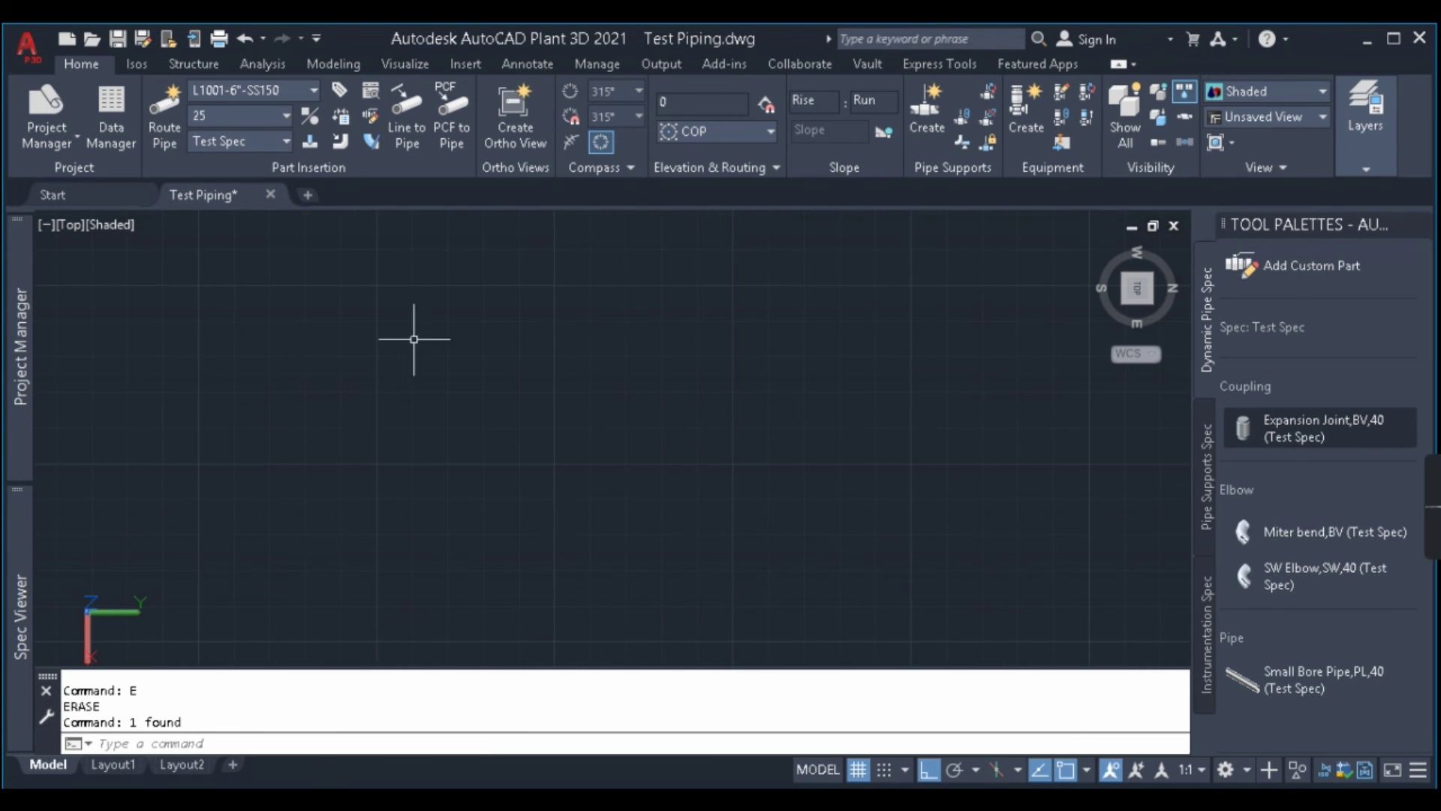
pyautogui.click(19, 597)
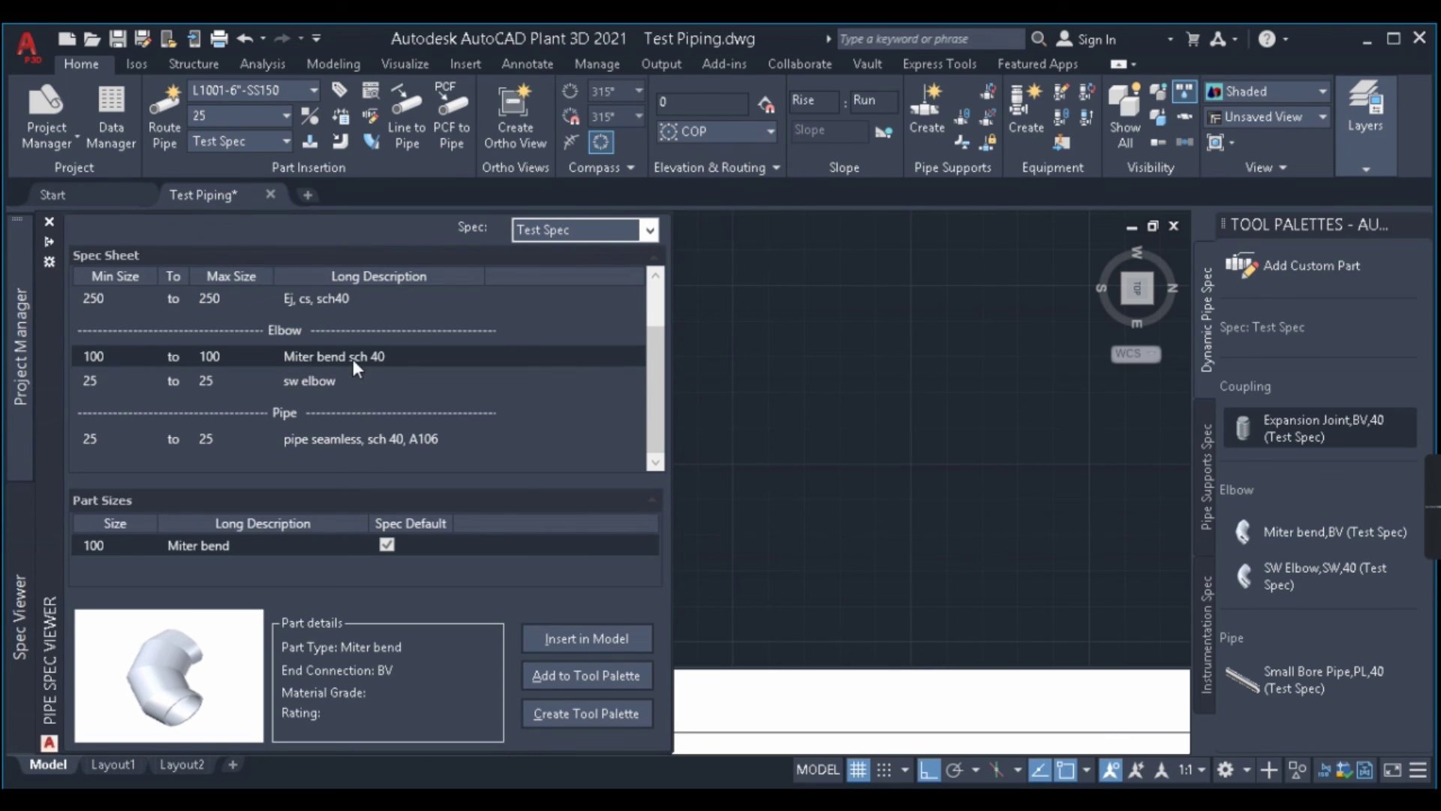
pyautogui.click(587, 638)
pyautogui.click(781, 504)
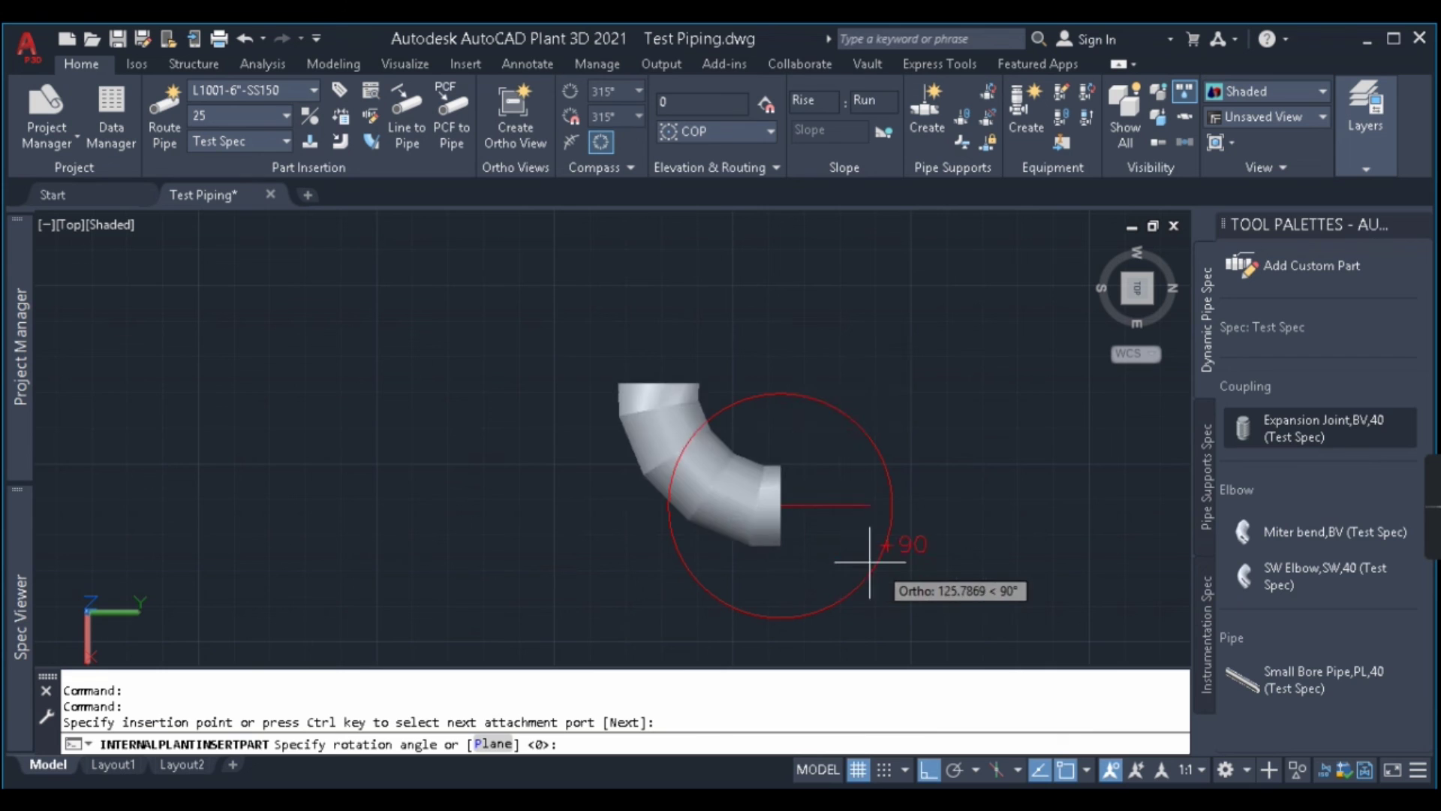
pyautogui.click(791, 574)
pyautogui.press('Escape')
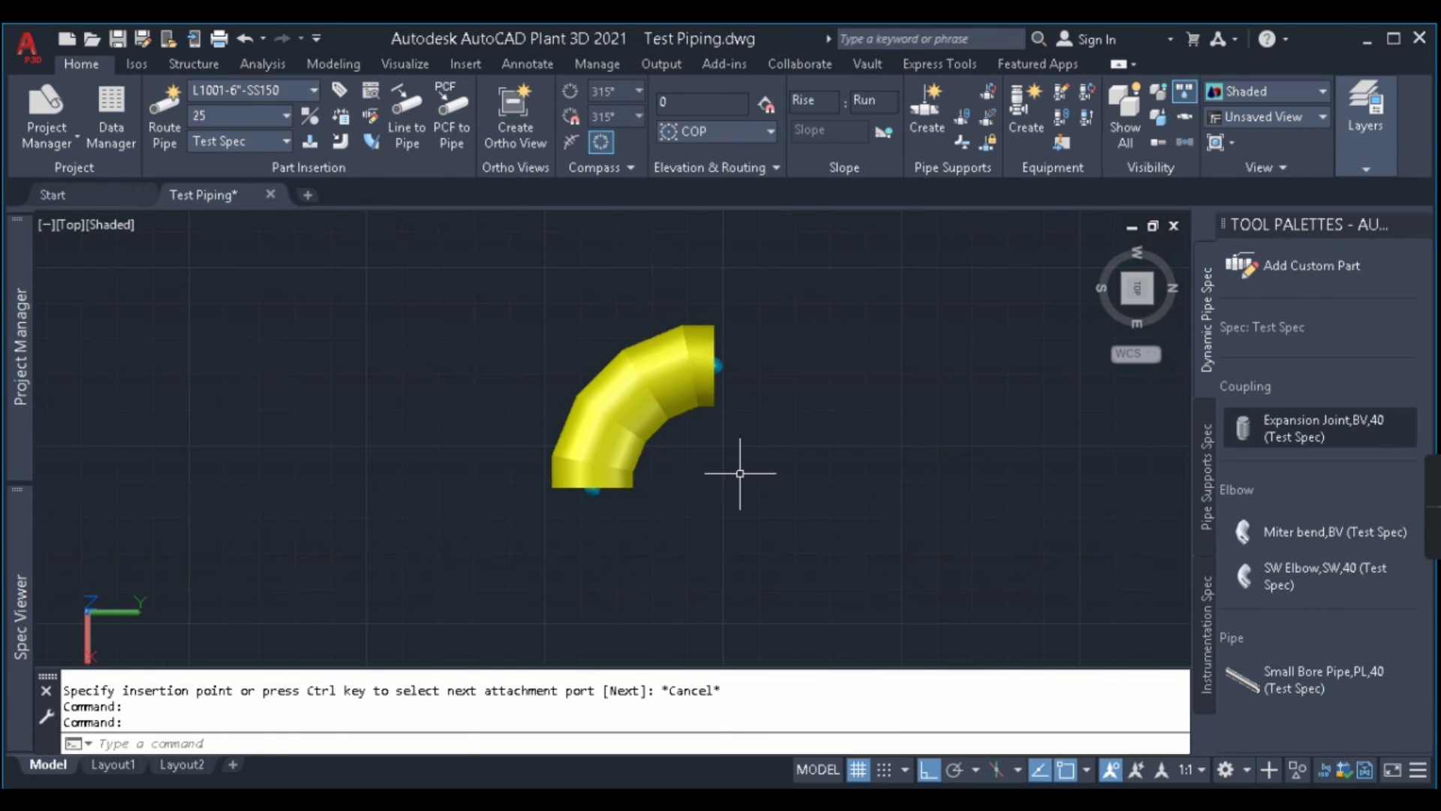
# Try continuing from the miter bend's end, then cancel the failed command
pyautogui.click(740, 473)
pyautogui.click(757, 378)
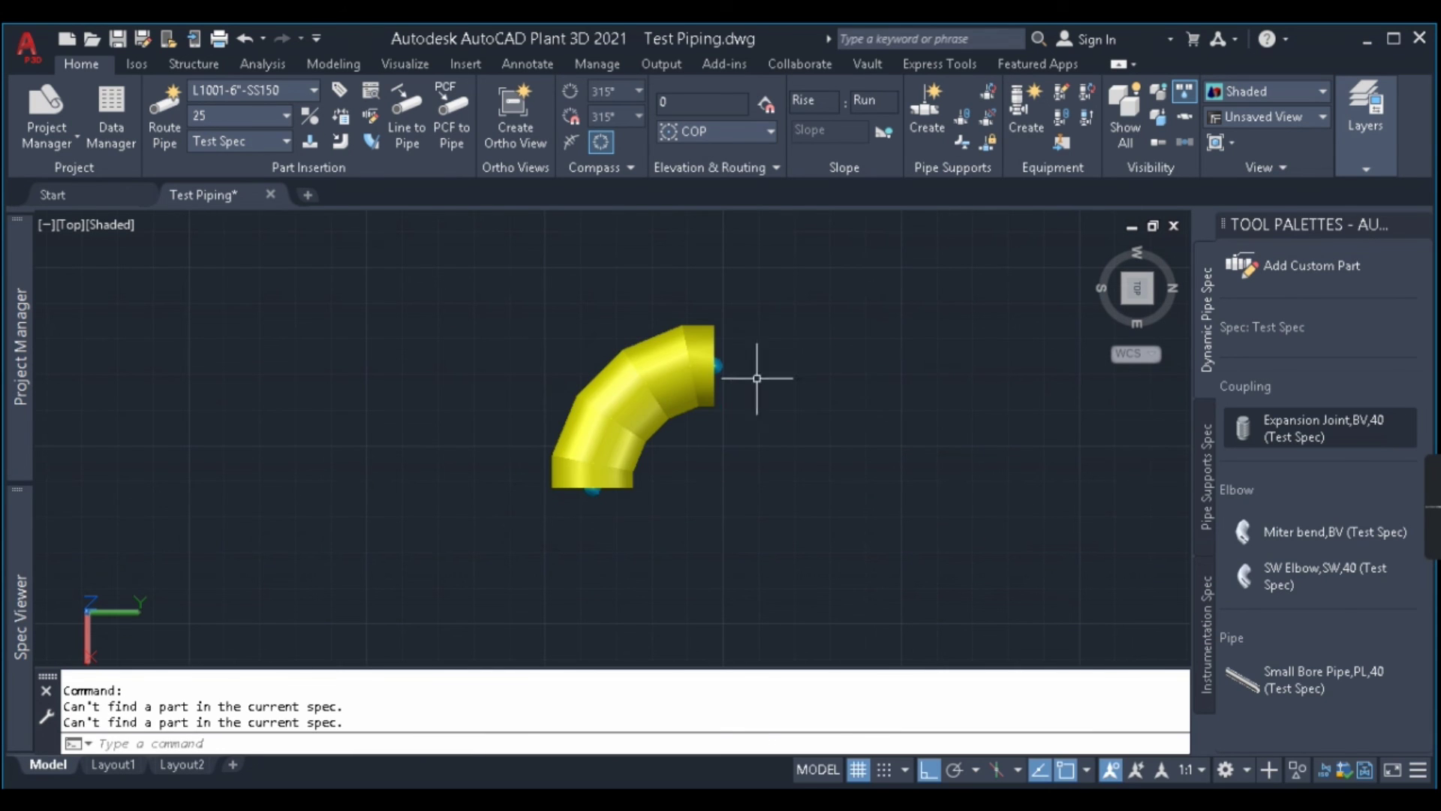
pyautogui.press('Escape')
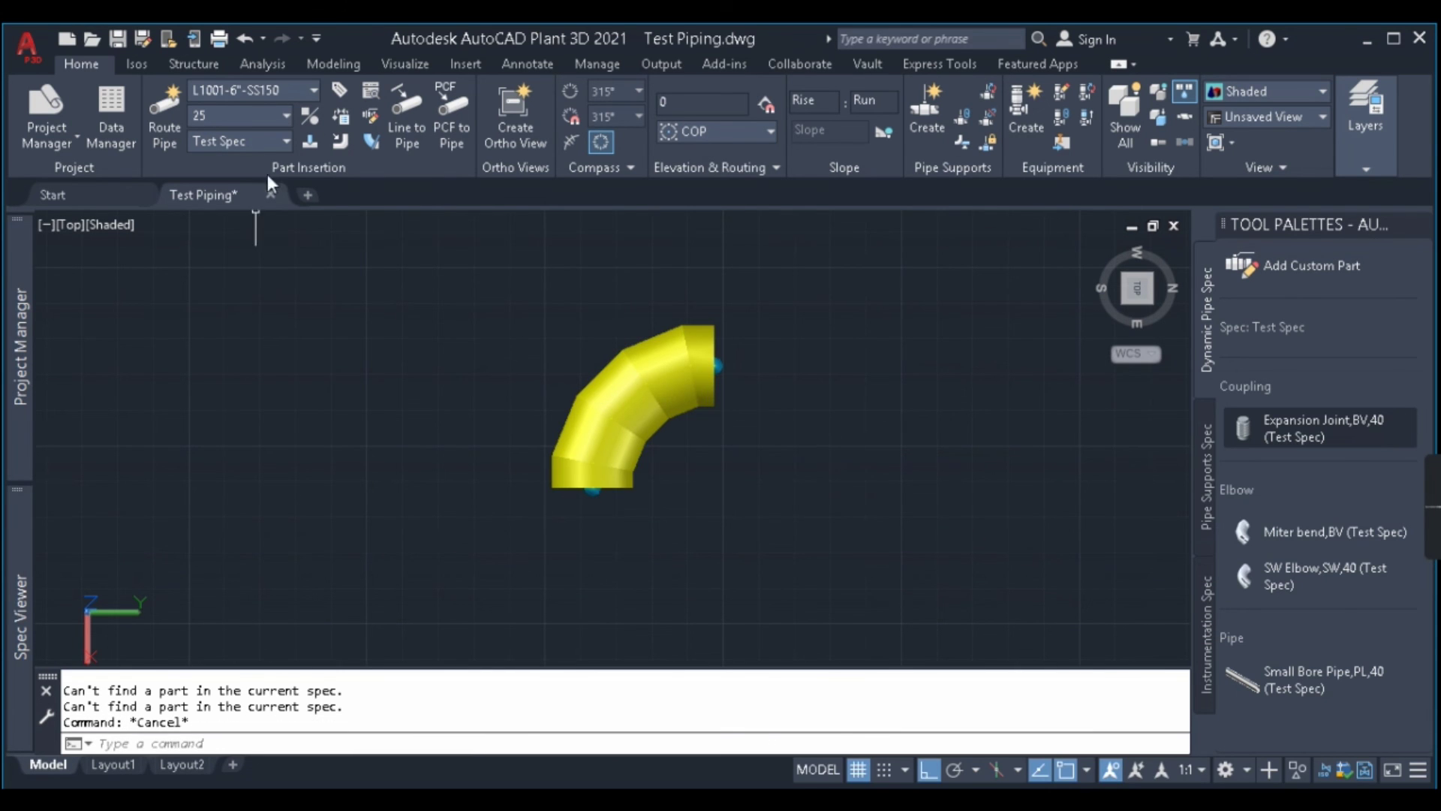
# Make SS150 the current spec and route a horizontal pipe from one end of the miter bend
pyautogui.click(259, 138)
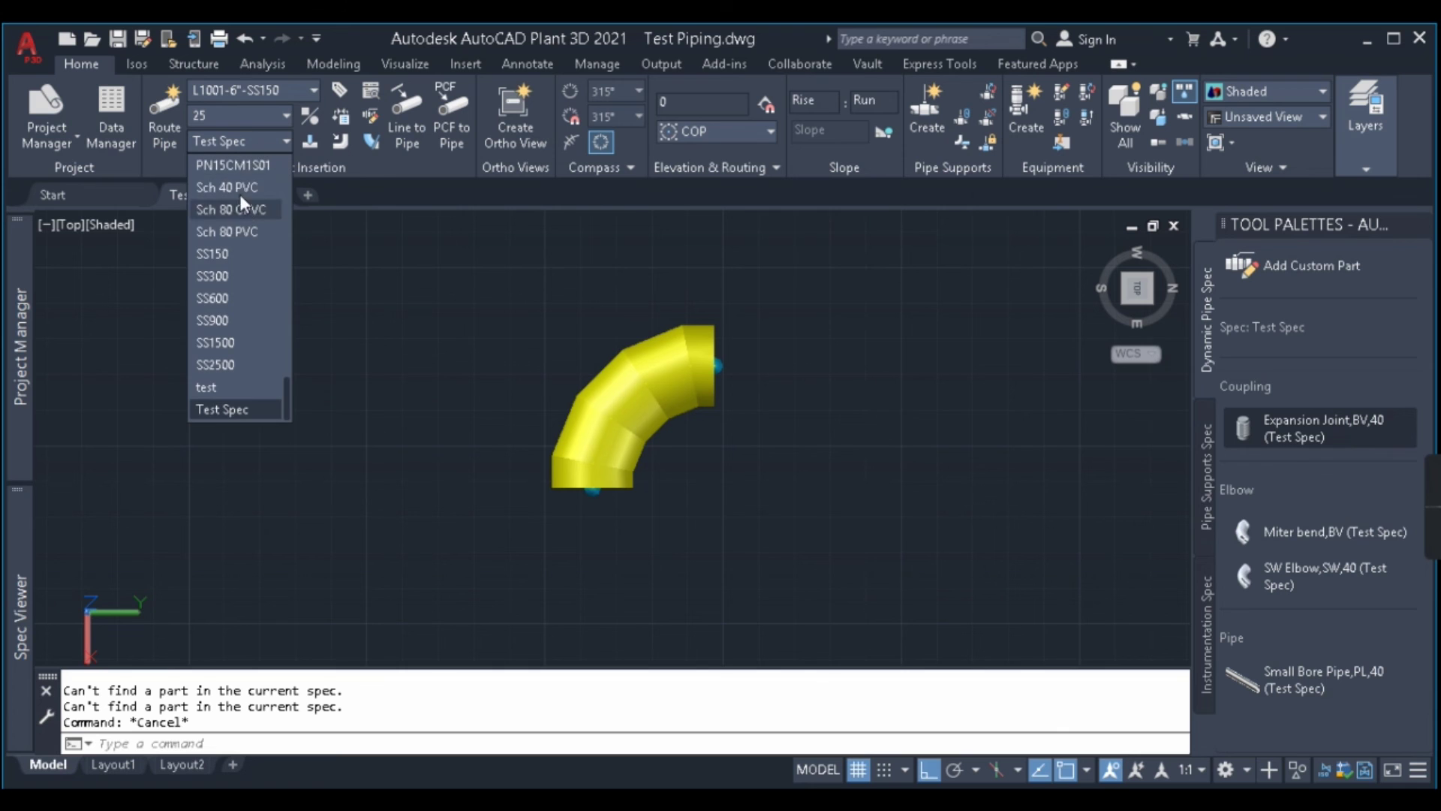
pyautogui.click(230, 255)
pyautogui.click(745, 326)
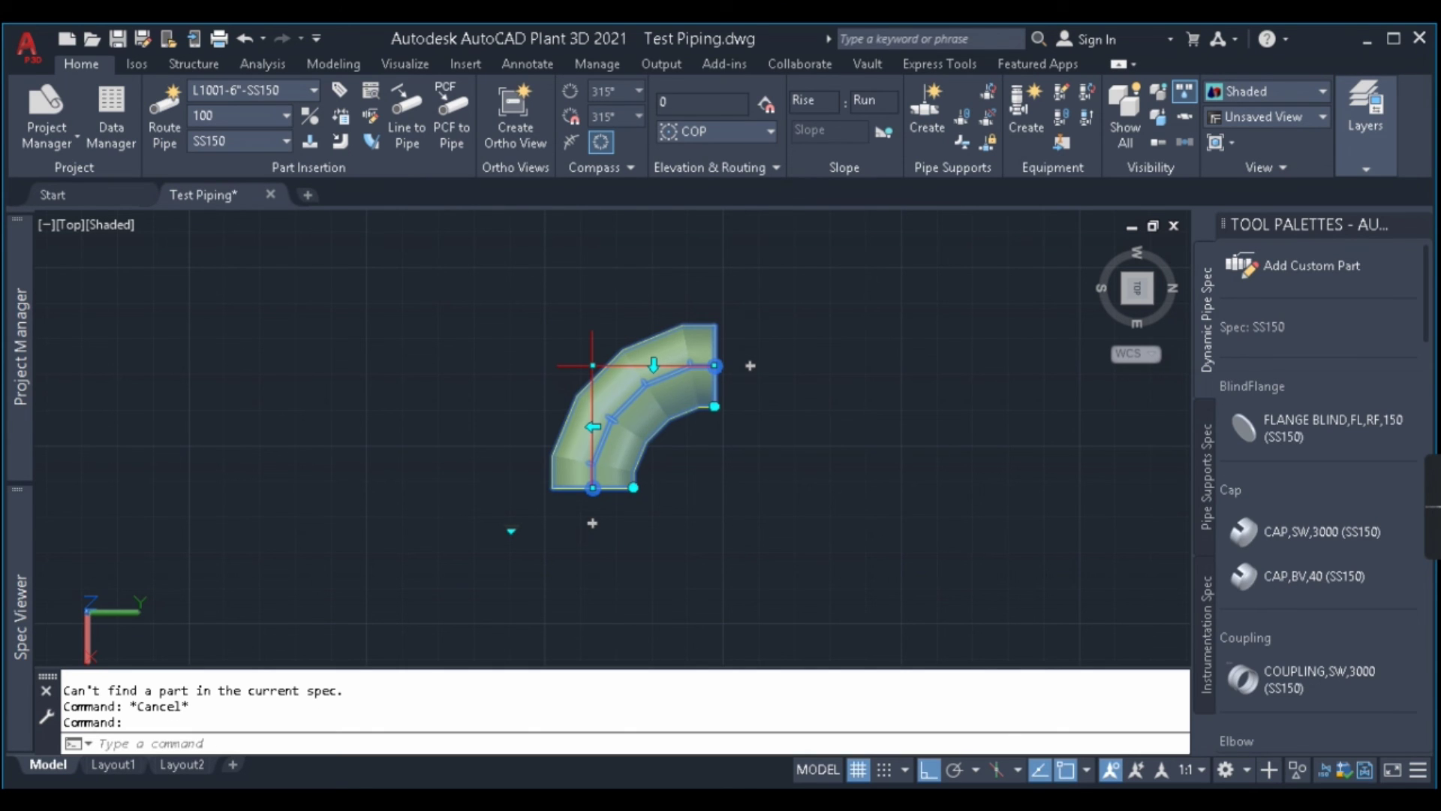
pyautogui.click(751, 365)
pyautogui.moveTo(1171, 372); pyautogui.dragTo(878, 370, button='middle')
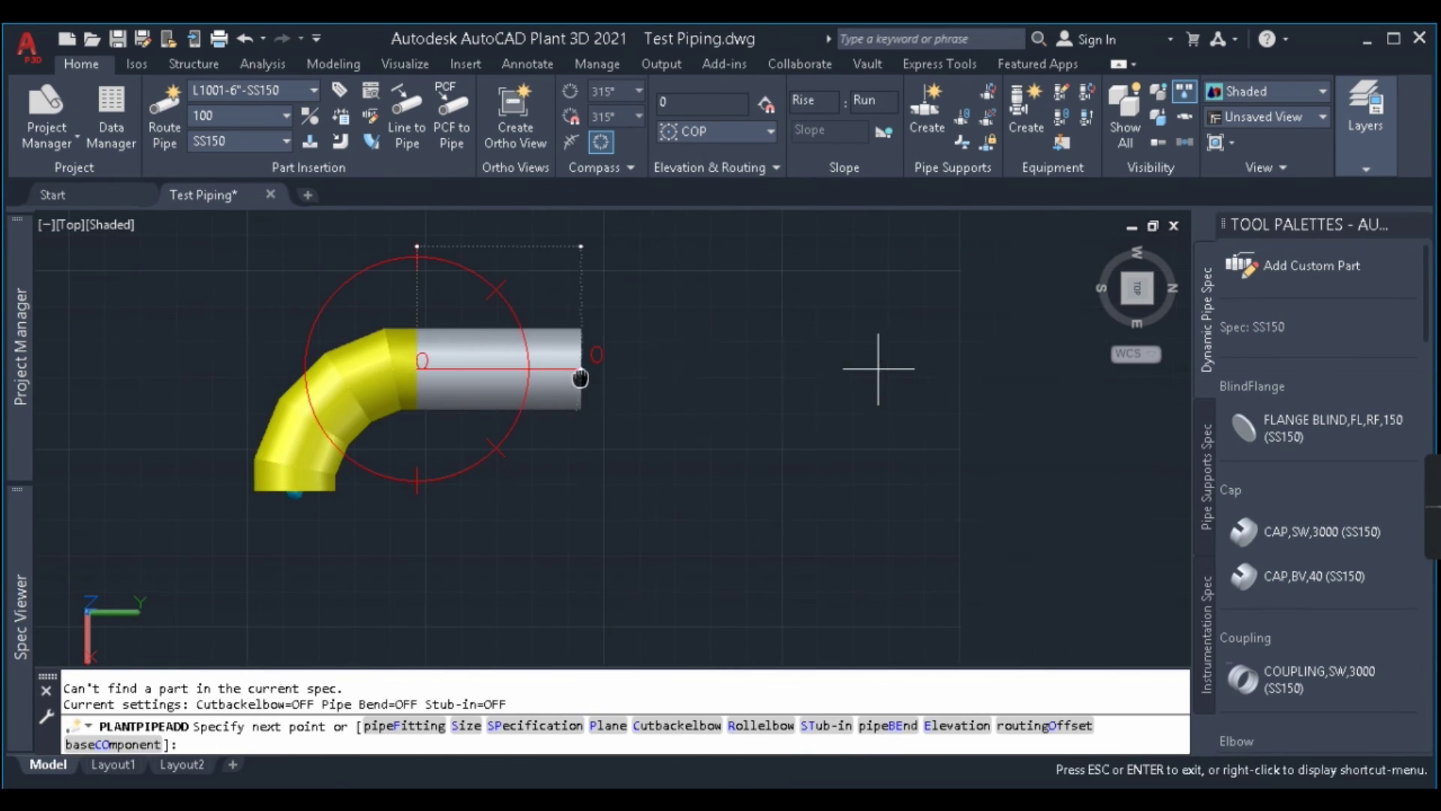
pyautogui.click(780, 368)
pyautogui.press('Escape')
pyautogui.press('Escape')
# Route a downward pipe from the bend's lower end, then erase both test pipes
pyautogui.moveTo(503, 462); pyautogui.dragTo(881, 397, button='middle')
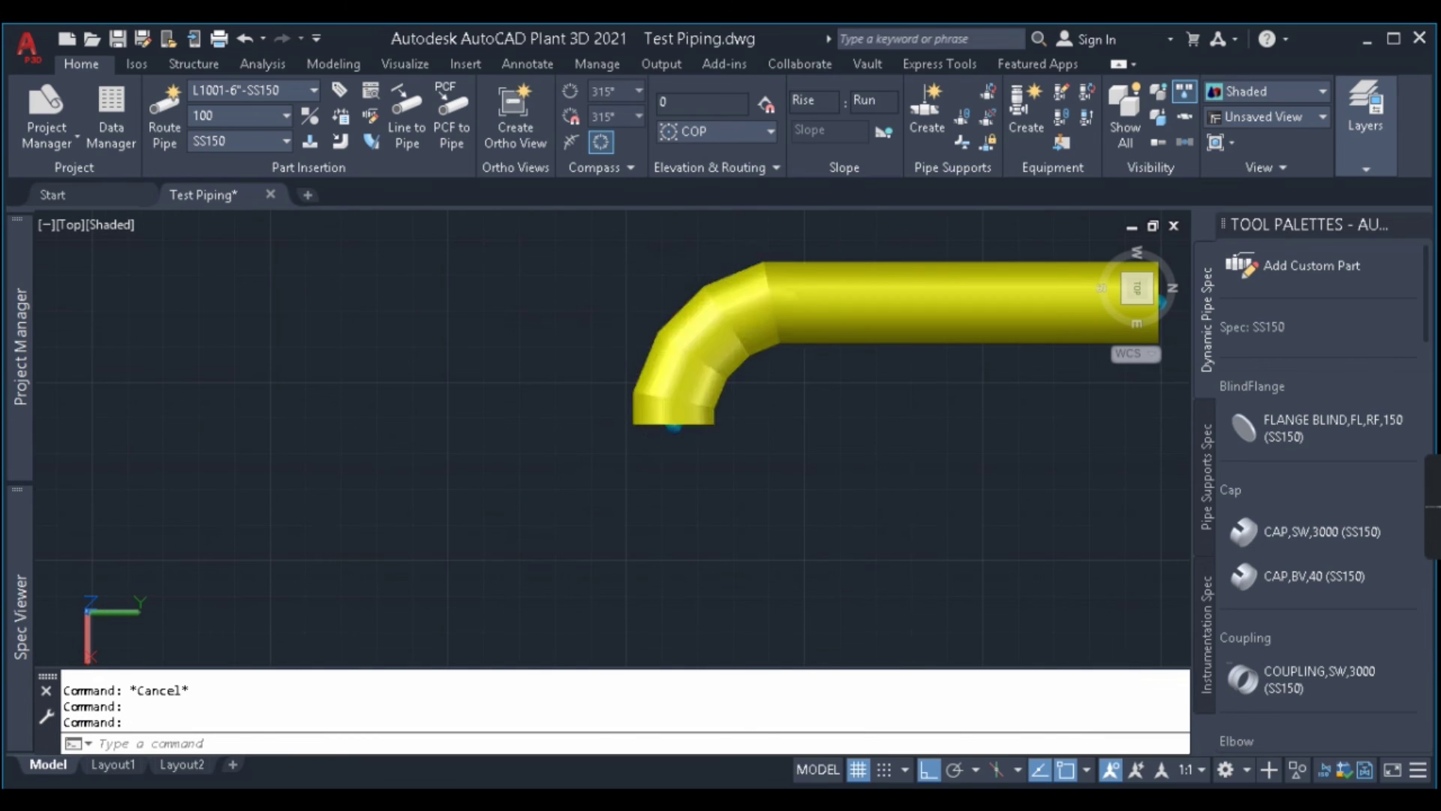
pyautogui.click(664, 414)
pyautogui.click(674, 459)
pyautogui.click(673, 620)
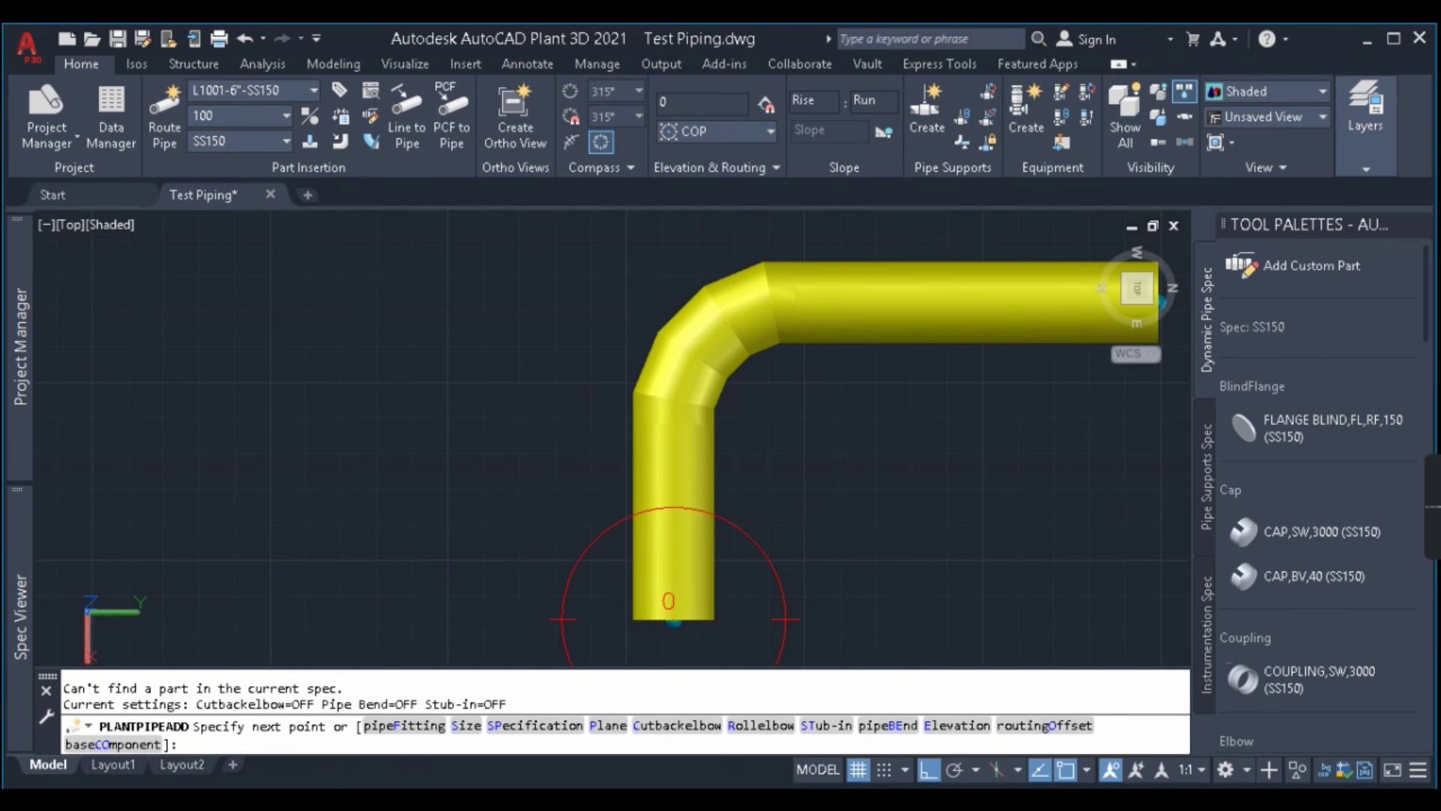
pyautogui.press('Escape')
pyautogui.press('Escape')
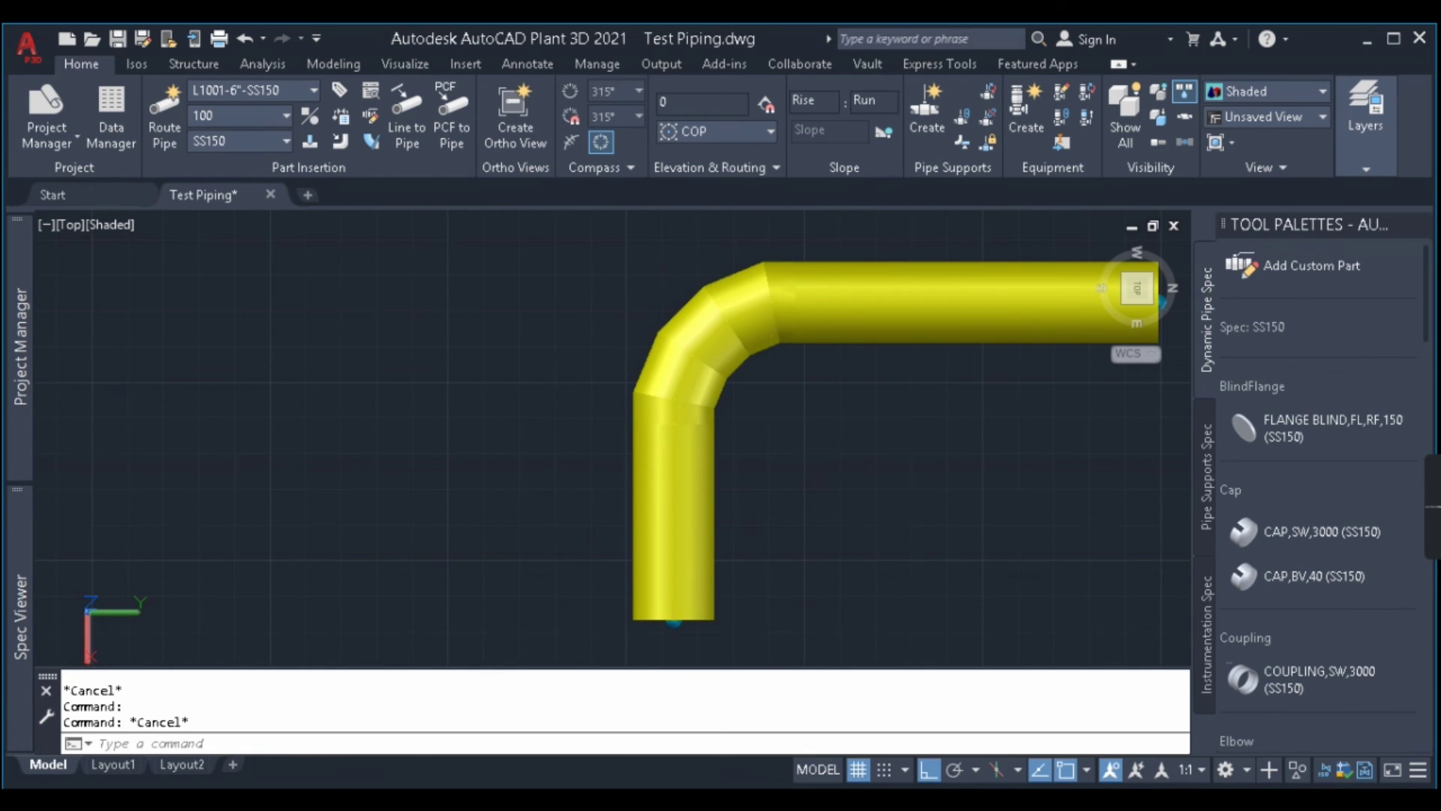
pyautogui.moveTo(965, 299); pyautogui.dragTo(876, 282, button='middle')
pyautogui.click(875, 283)
pyautogui.click(627, 493)
pyautogui.write('E')
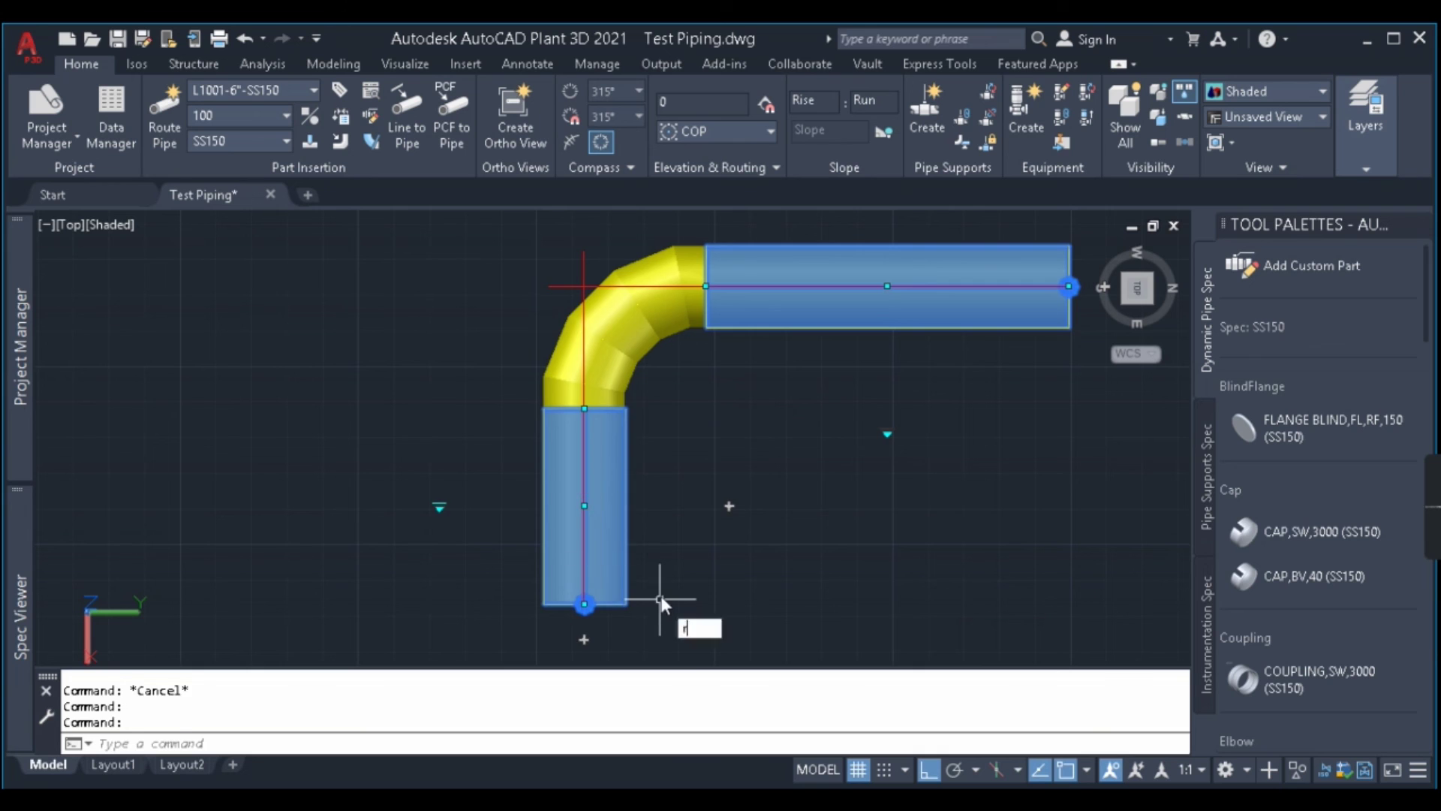
pyautogui.press('Return')
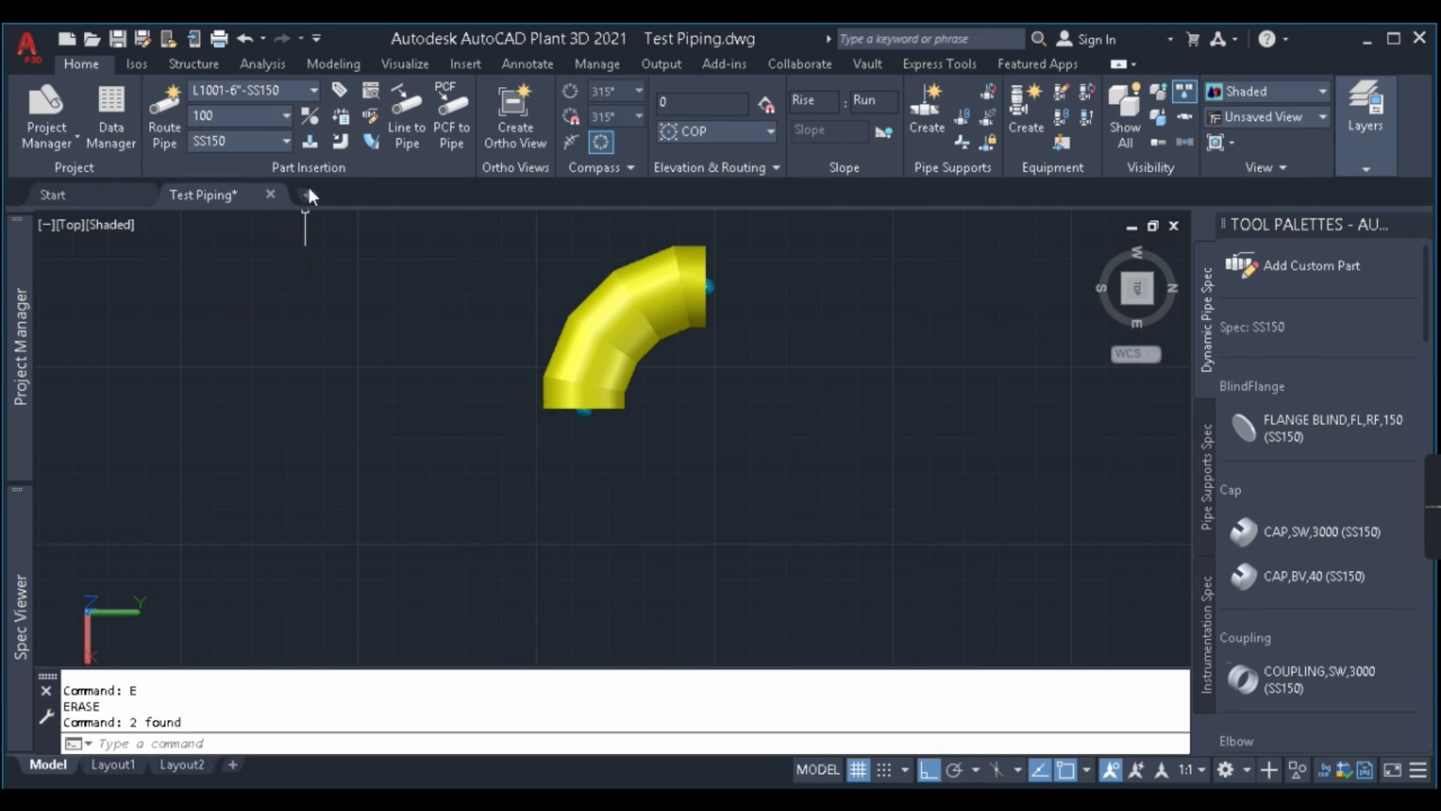
pyautogui.scroll(-3, 1062, 485)
# Place an ELL 90 LR,BV,40 elbow from the SS150 palette beside the miter bend
pyautogui.moveTo(1078, 466); pyautogui.dragTo(972, 403, button='middle')
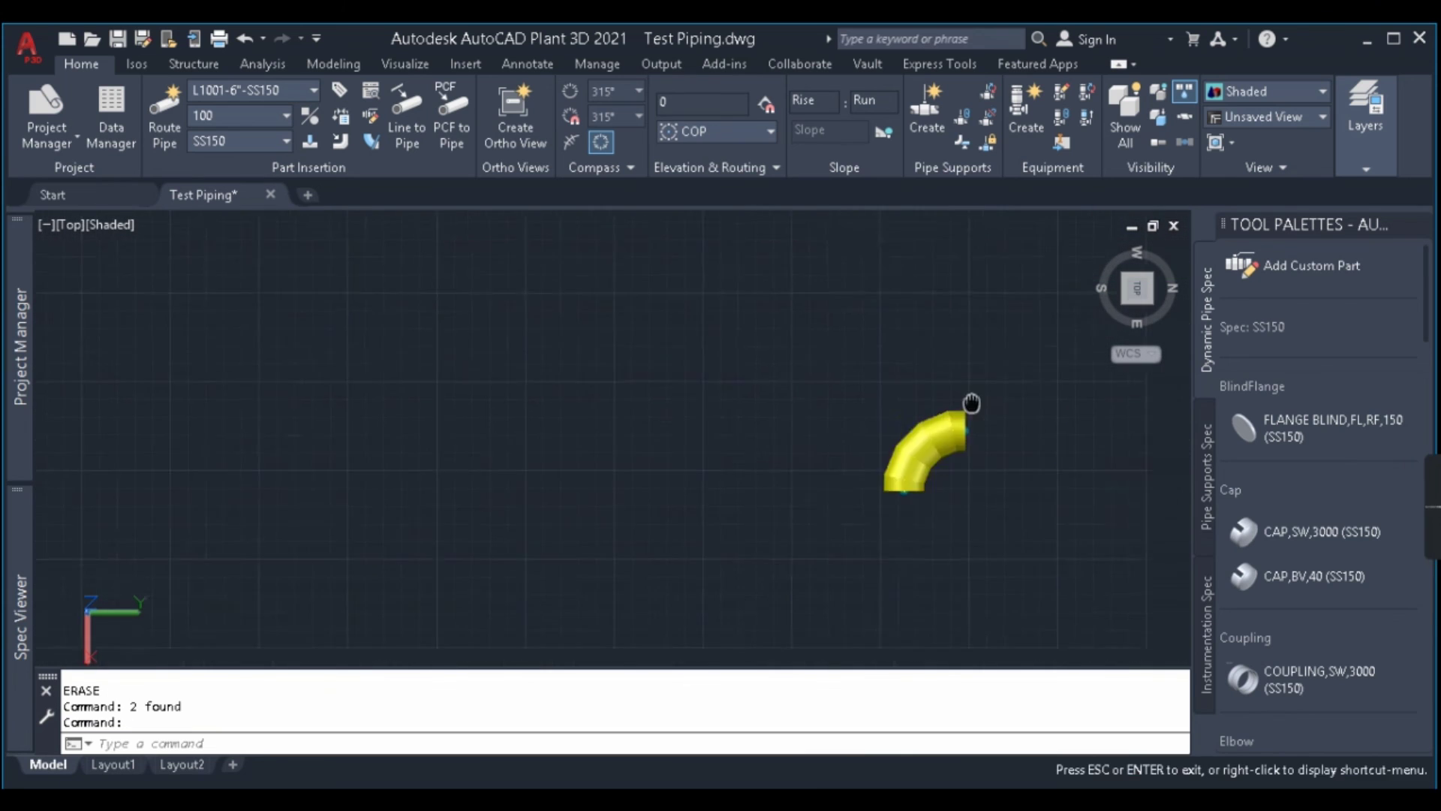
pyautogui.moveTo(1430, 303)
pyautogui.mouseDown()
pyautogui.moveTo(1434, 414)
pyautogui.moveTo(1434, 388)
pyautogui.mouseUp()
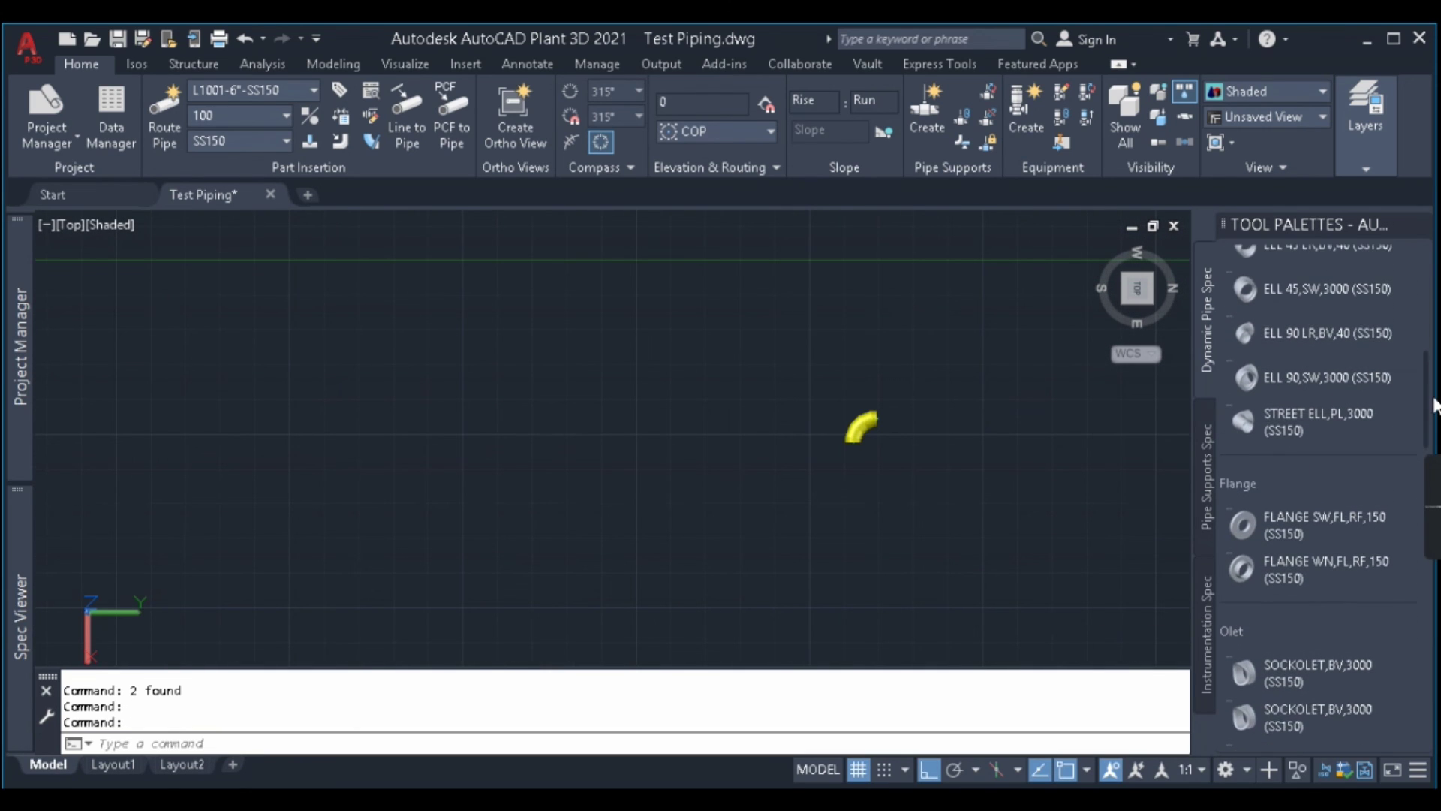
pyautogui.click(1283, 344)
pyautogui.scroll(3, 850, 490)
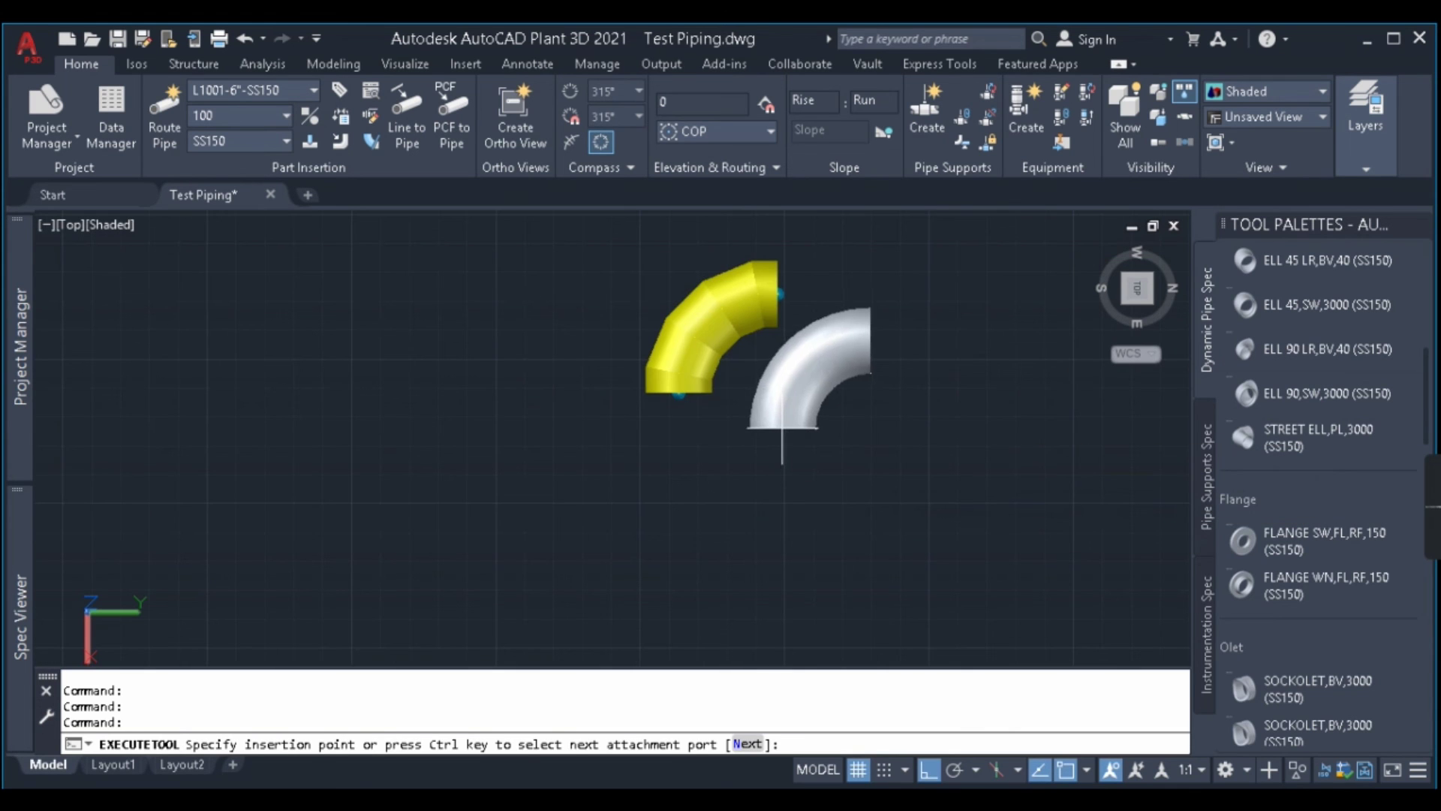
pyautogui.click(783, 429)
pyautogui.press('Escape')
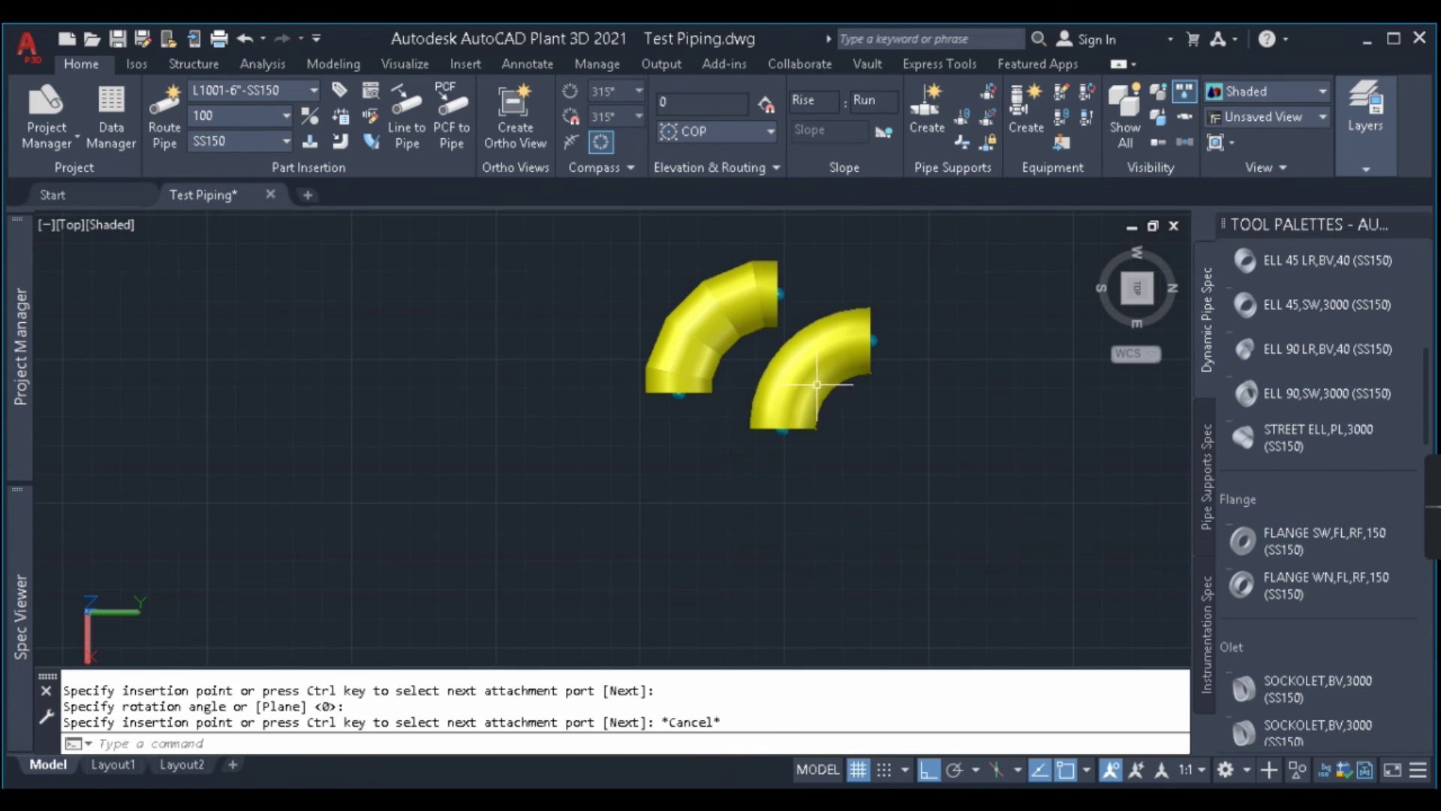
pyautogui.scroll(2, 833, 270)
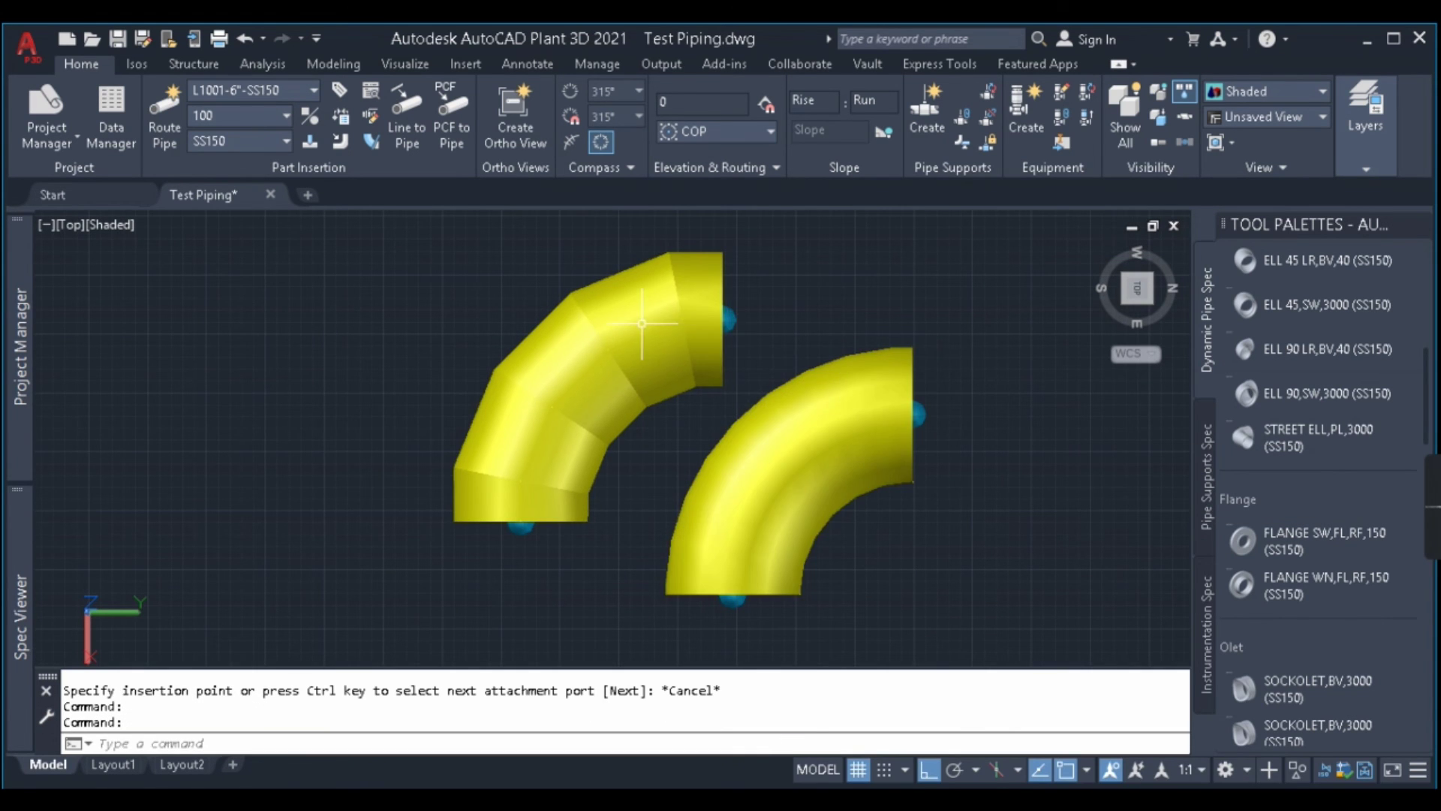
# Select and deselect the miter bend, then recentre the view on both elbows
pyautogui.press('Escape')
pyautogui.click(591, 287)
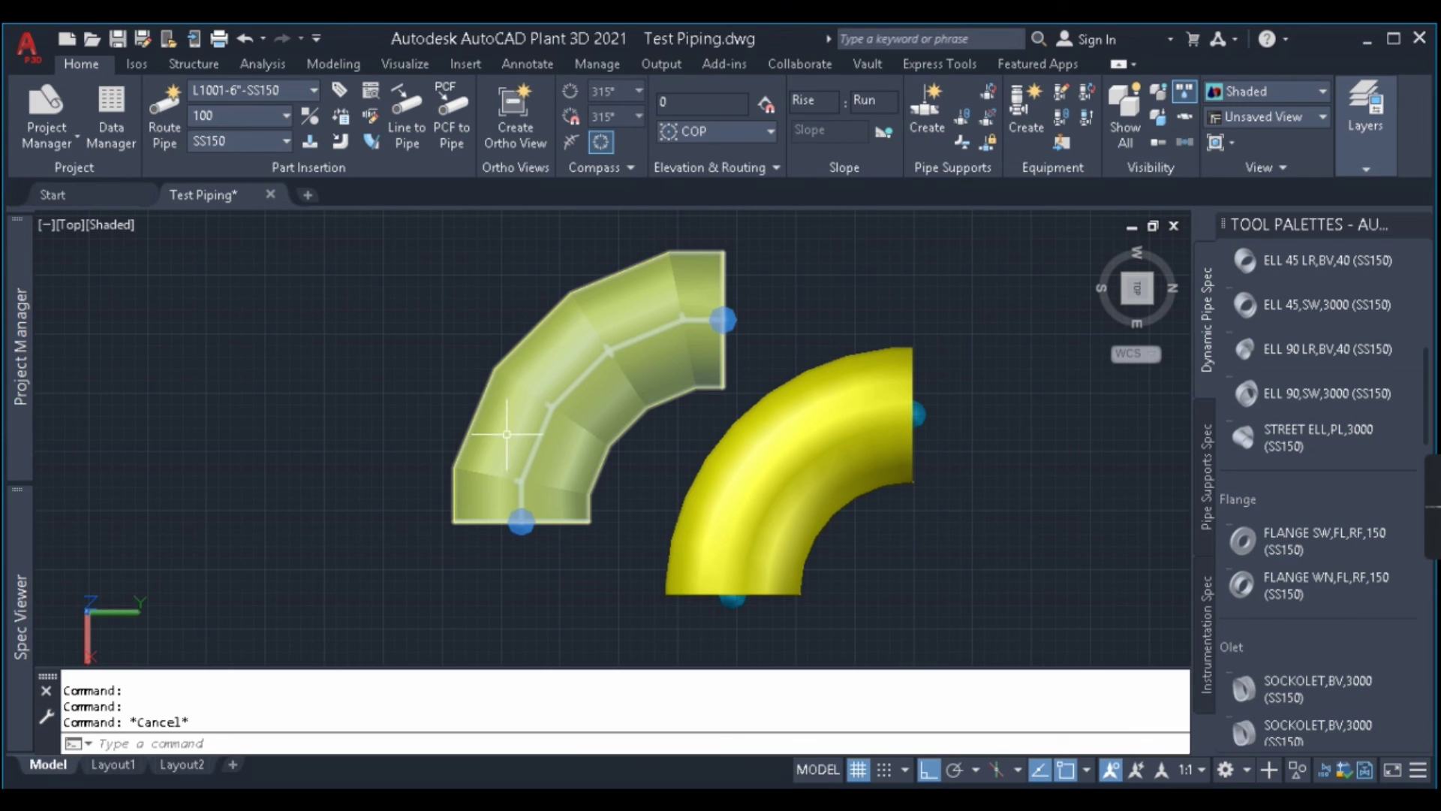
pyautogui.press('Escape')
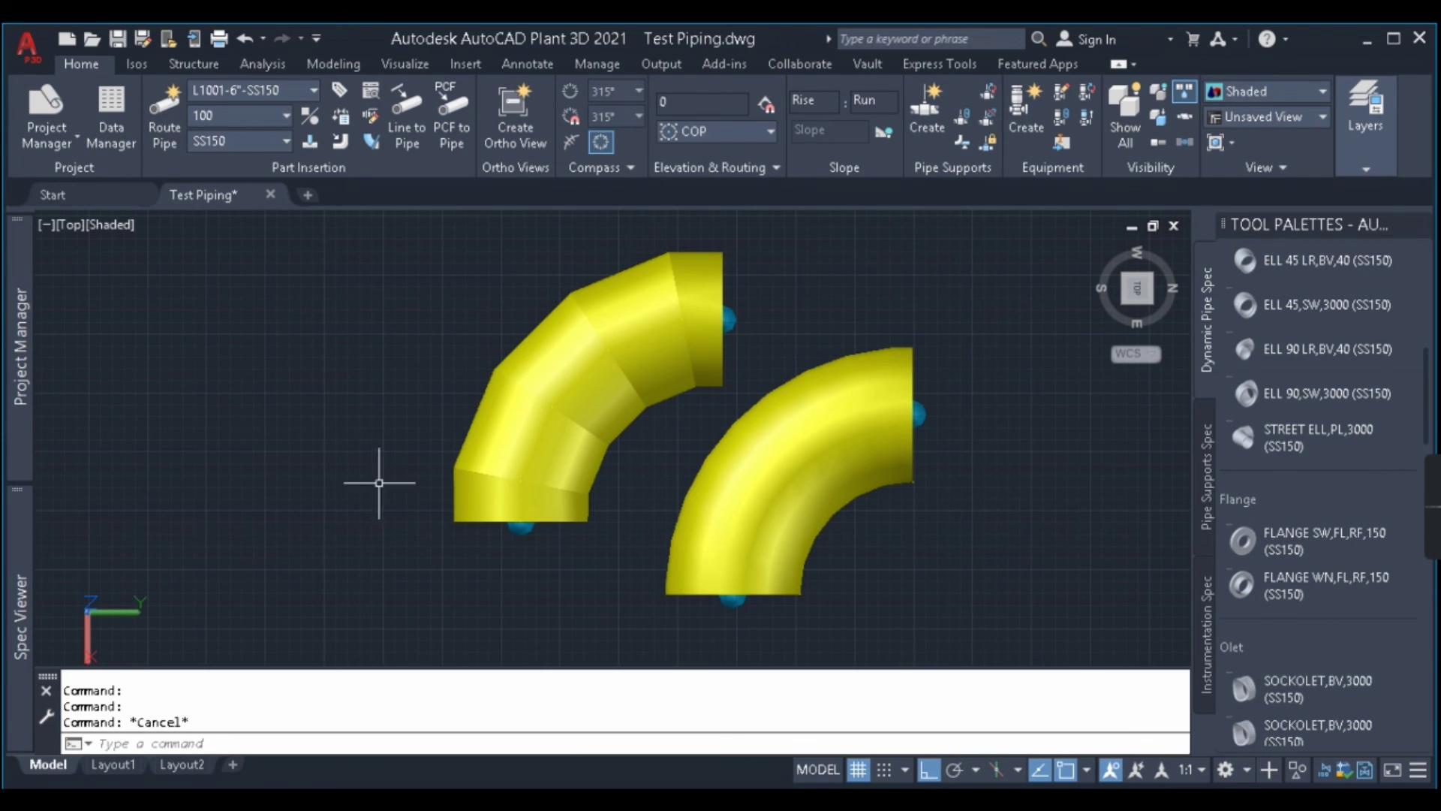
pyautogui.click(492, 465)
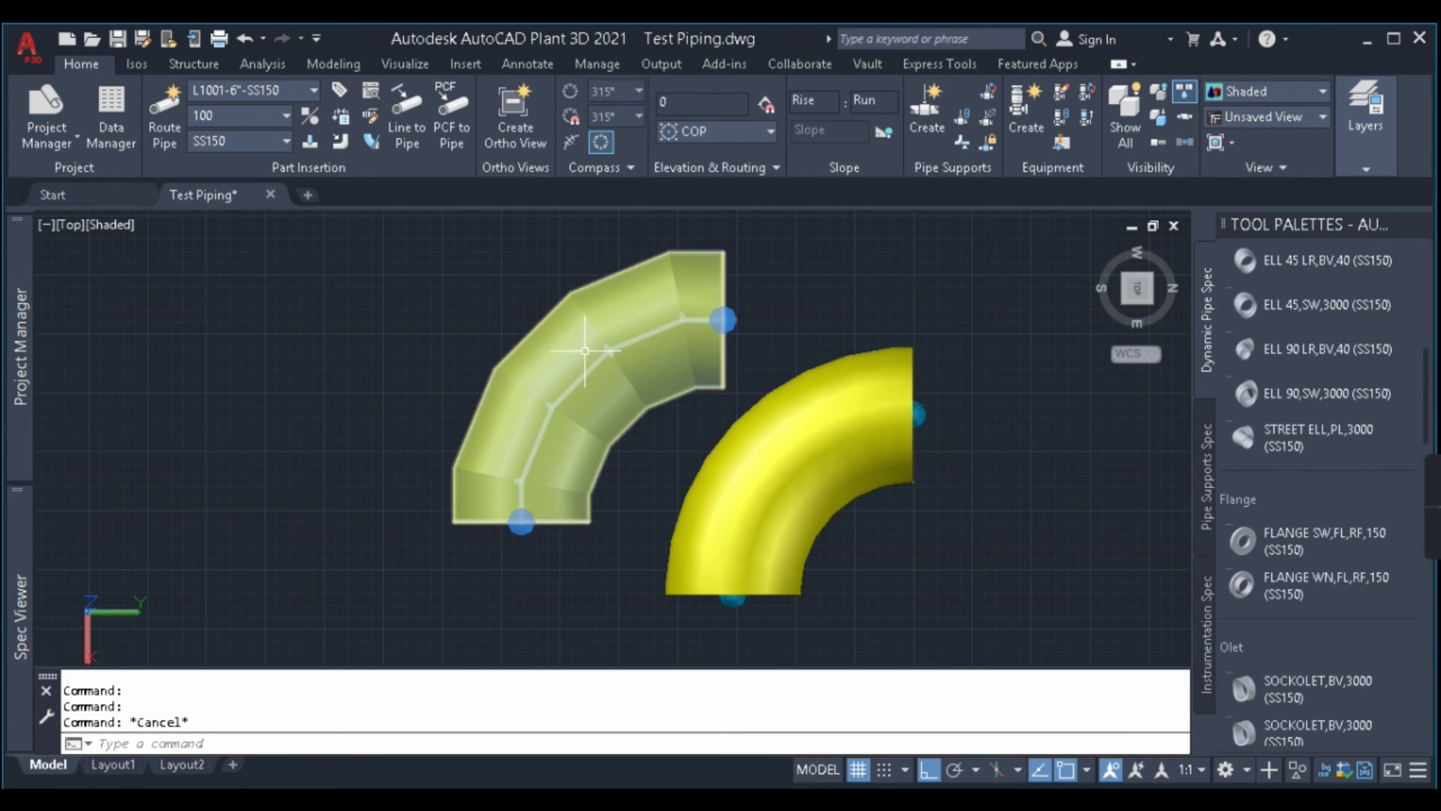
pyautogui.press('Escape')
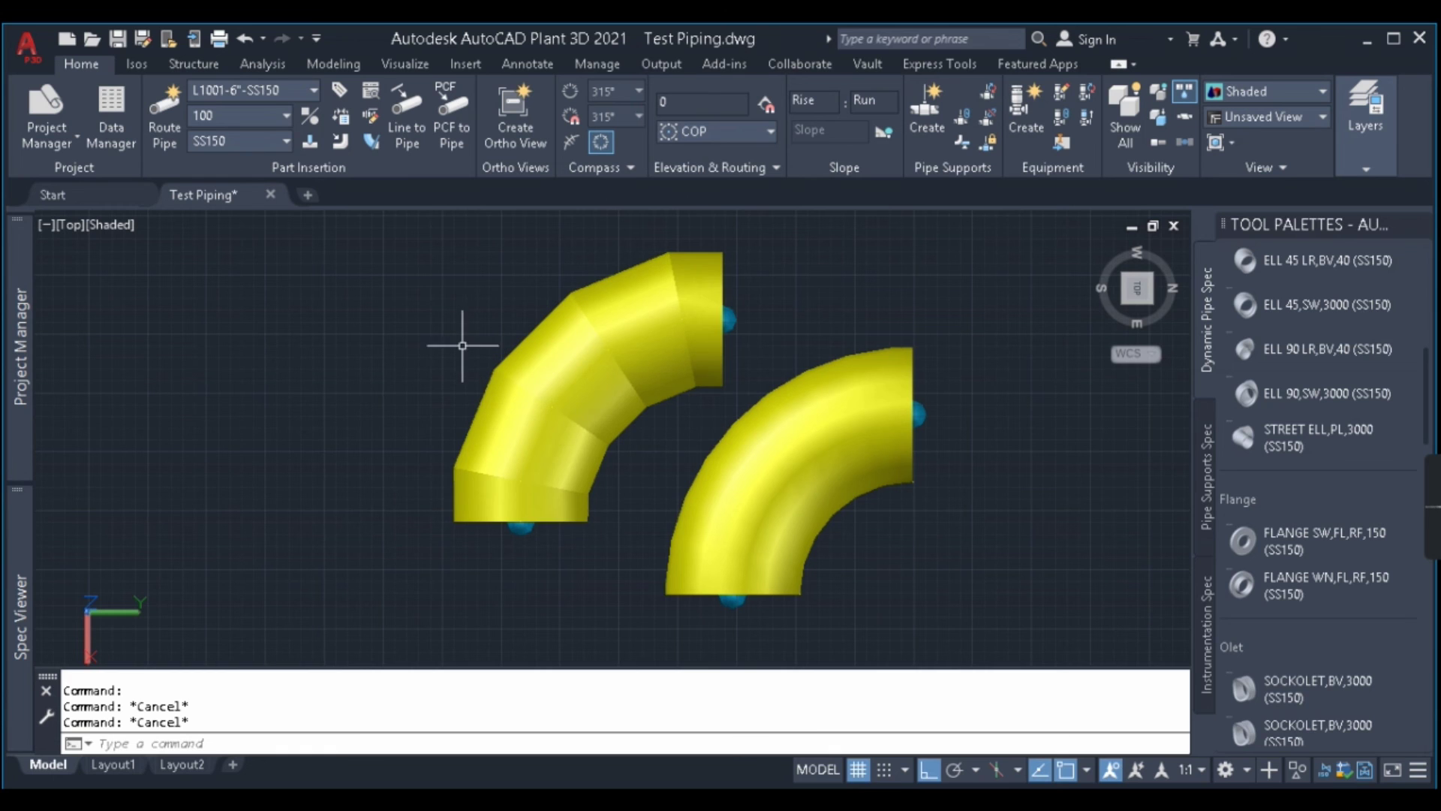
pyautogui.moveTo(394, 320); pyautogui.dragTo(358, 329, button='middle')
pyautogui.scroll(-2, 371, 322)
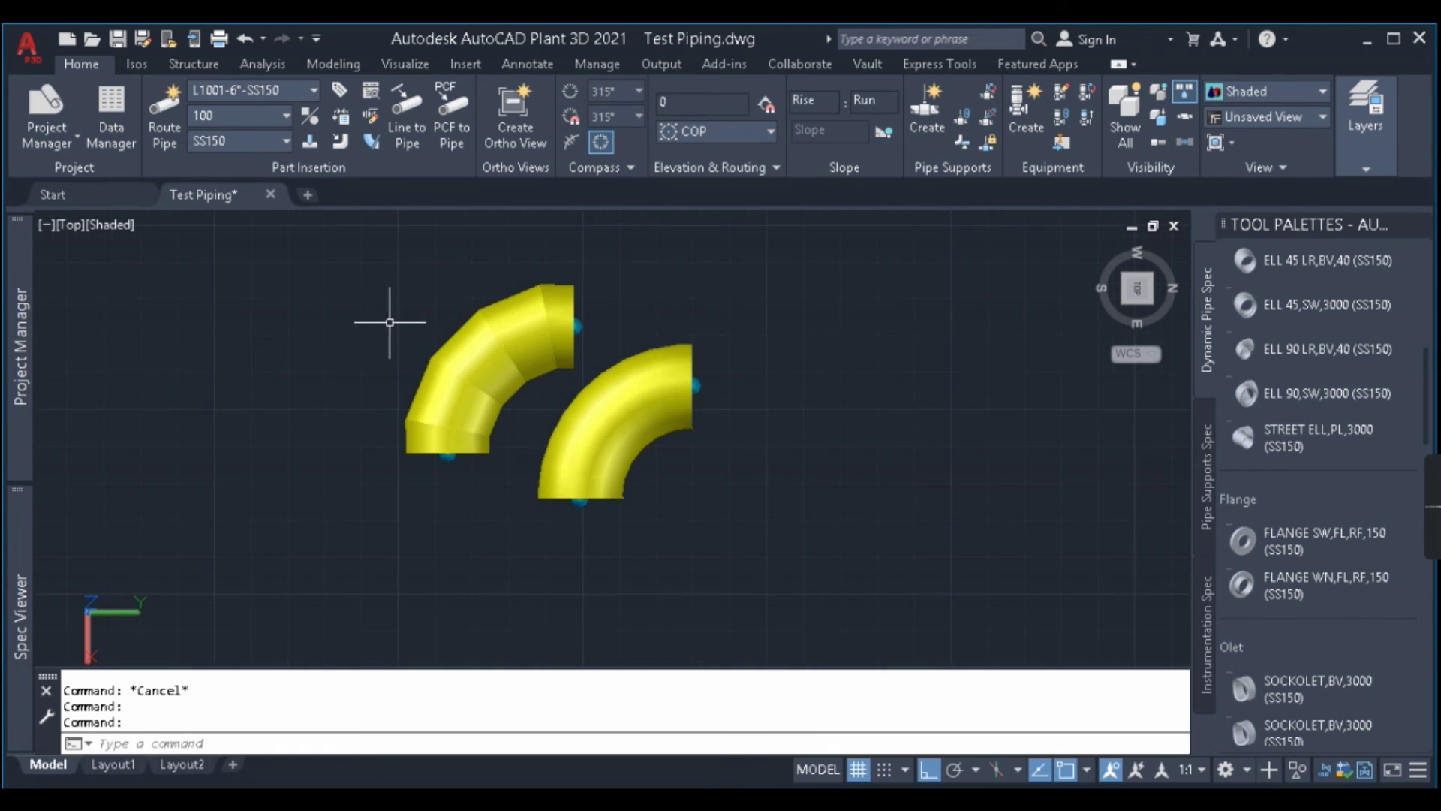